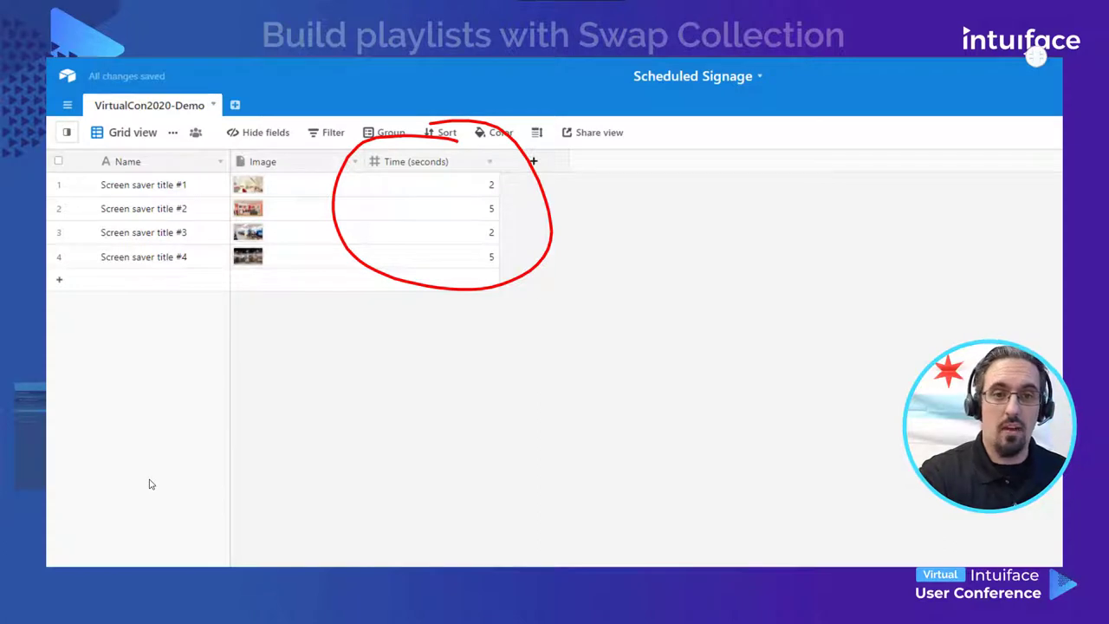
Point out the Time (seconds) values in the VirtualCon2020-Demo table's screen saver rows.
drag(501, 193, 532, 173)
drag(503, 216, 532, 197)
mouse_move(501, 241)
mouse_down()
mouse_move(529, 224)
mouse_move(521, 250)
mouse_up()
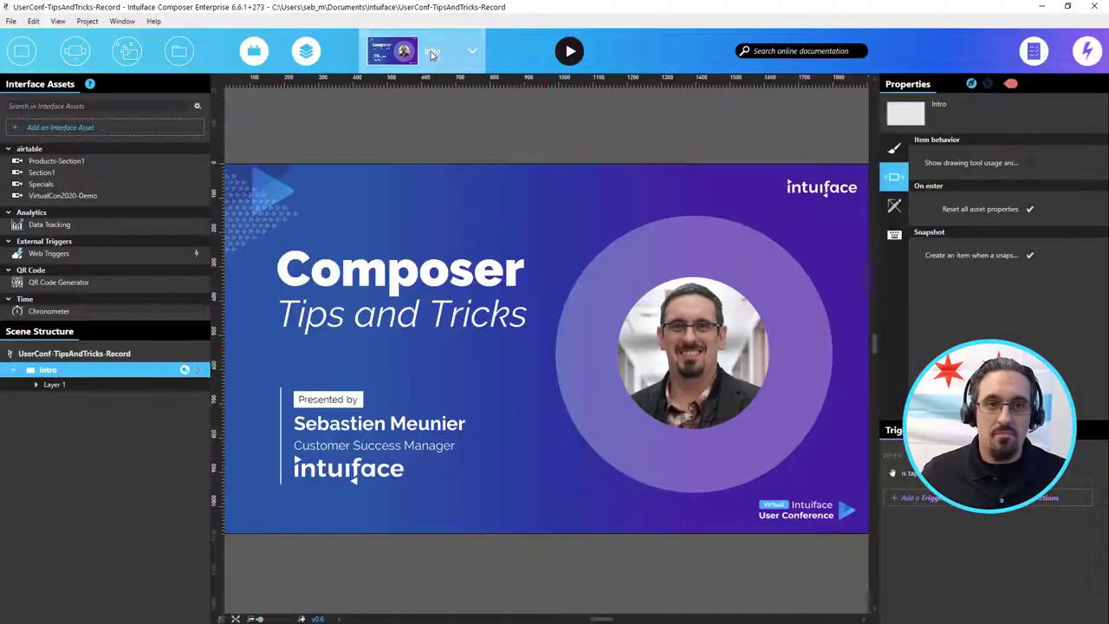
Open the TriggersCopyPaste scene and select the Image asset to list its tap and double-tap triggers.
click(431, 51)
click(425, 254)
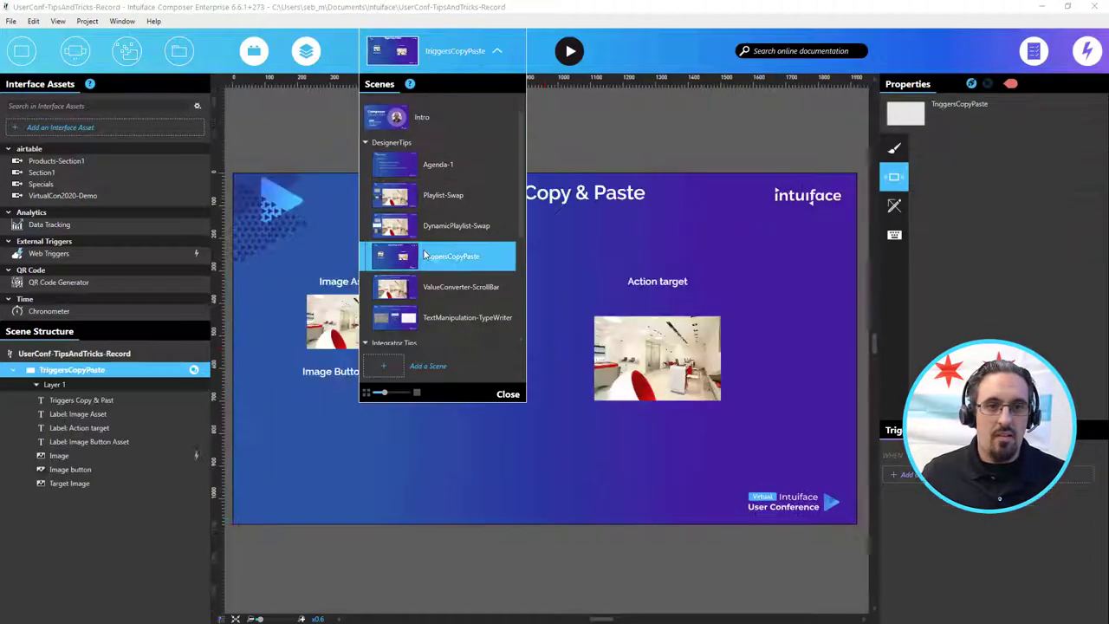
click(672, 140)
click(356, 322)
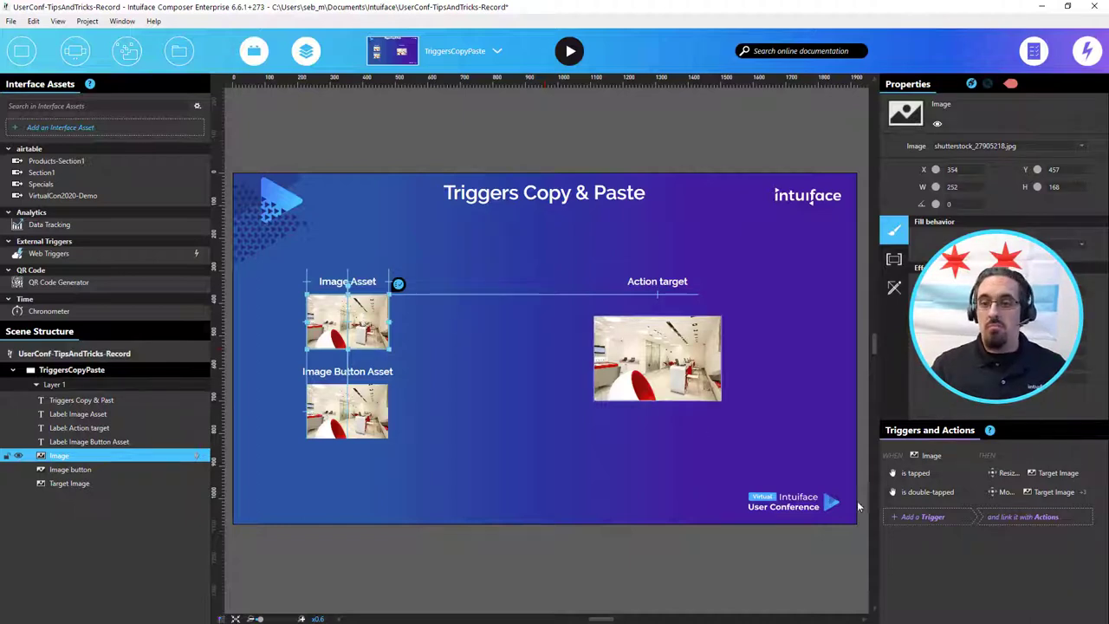
Copy the resize-to-factor action (scale 1.5) from the Image's tap trigger, then select Image button.
double_click(915, 473)
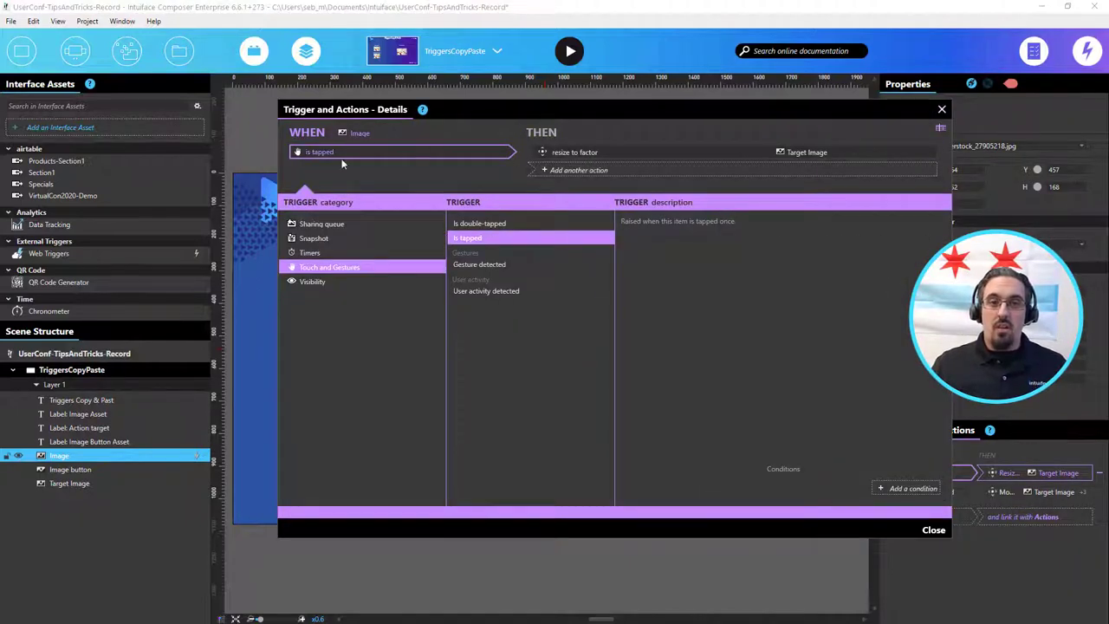
click(629, 157)
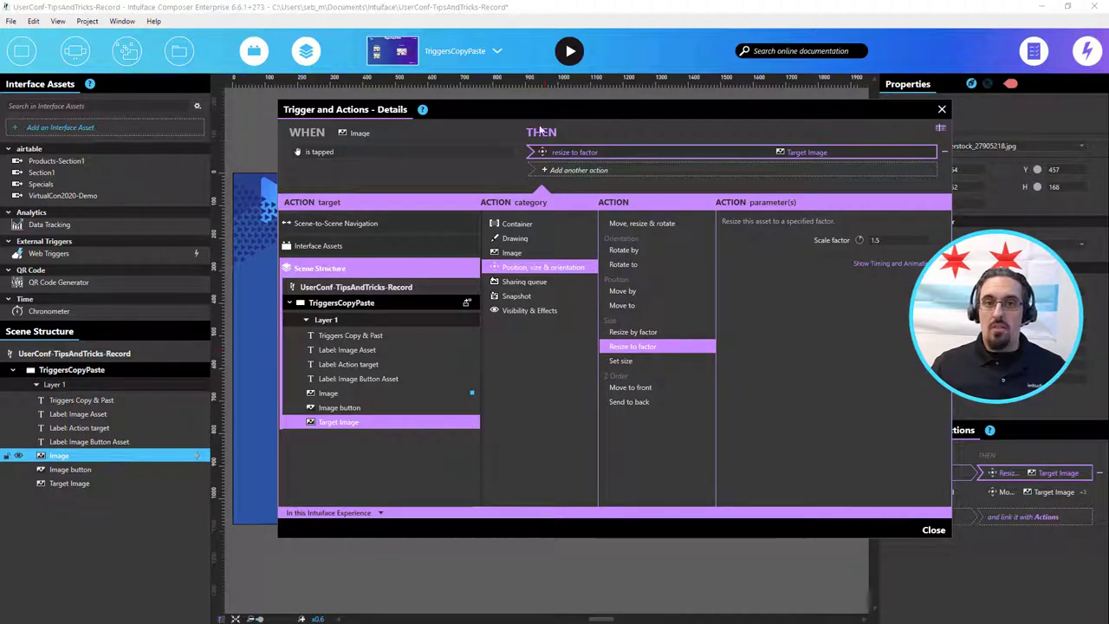
drag(582, 156, 586, 154)
right_click(648, 152)
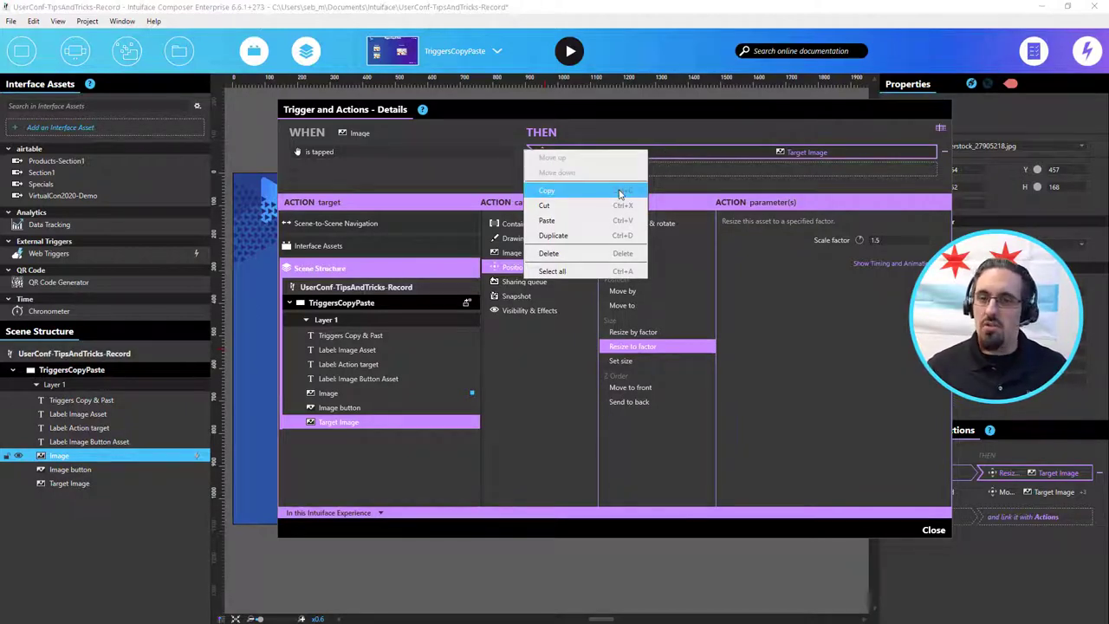
click(620, 192)
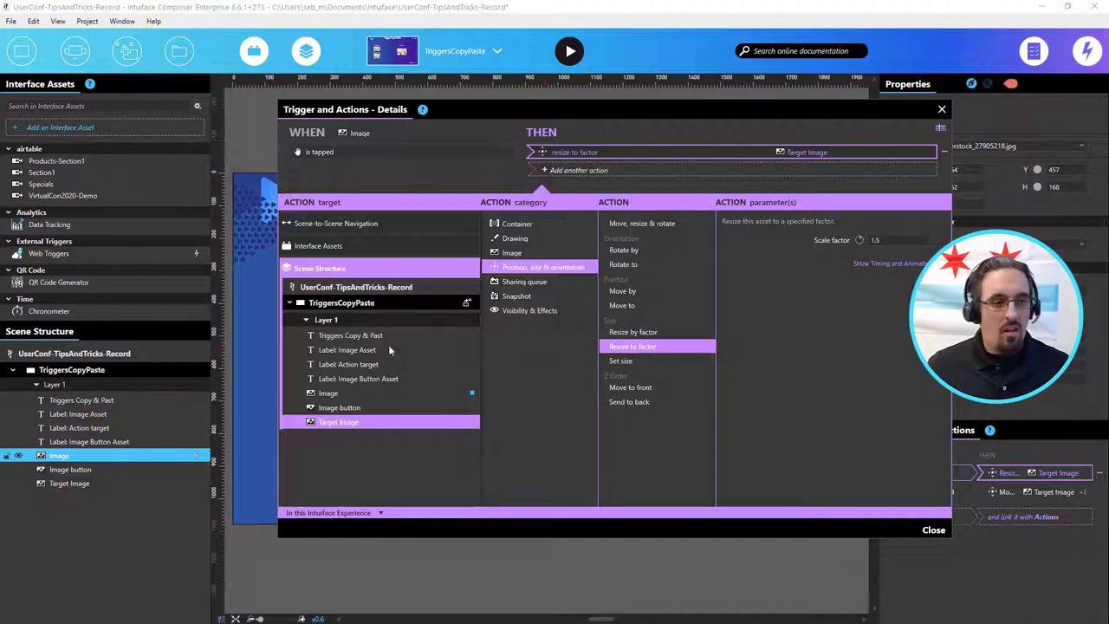
click(71, 470)
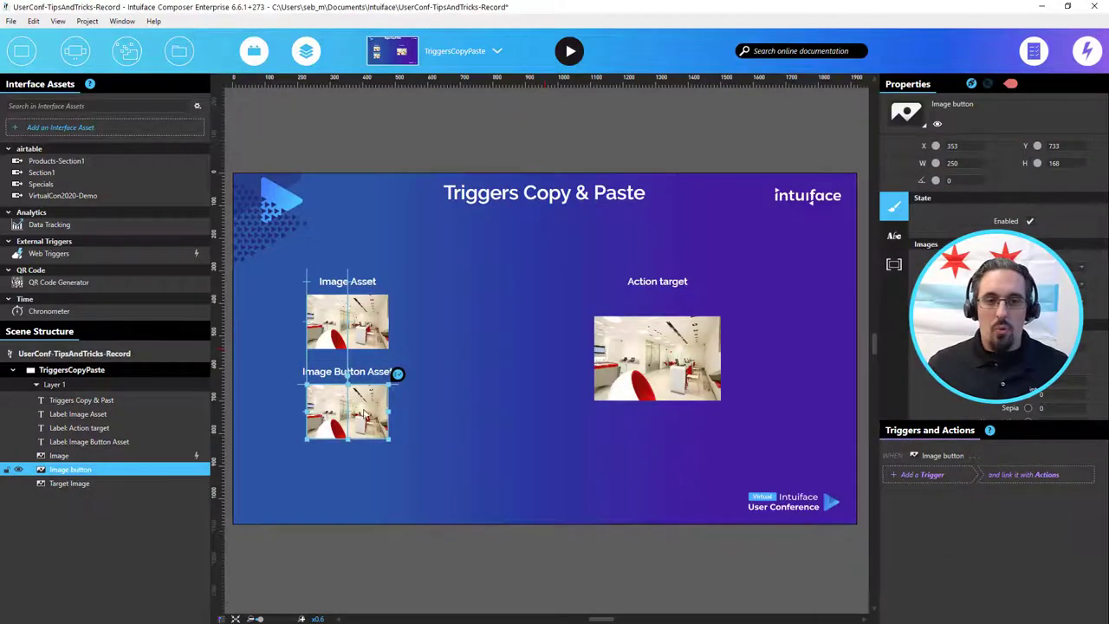
Give Image button an 'is released' trigger that runs the pasted resize-to-factor action.
click(947, 476)
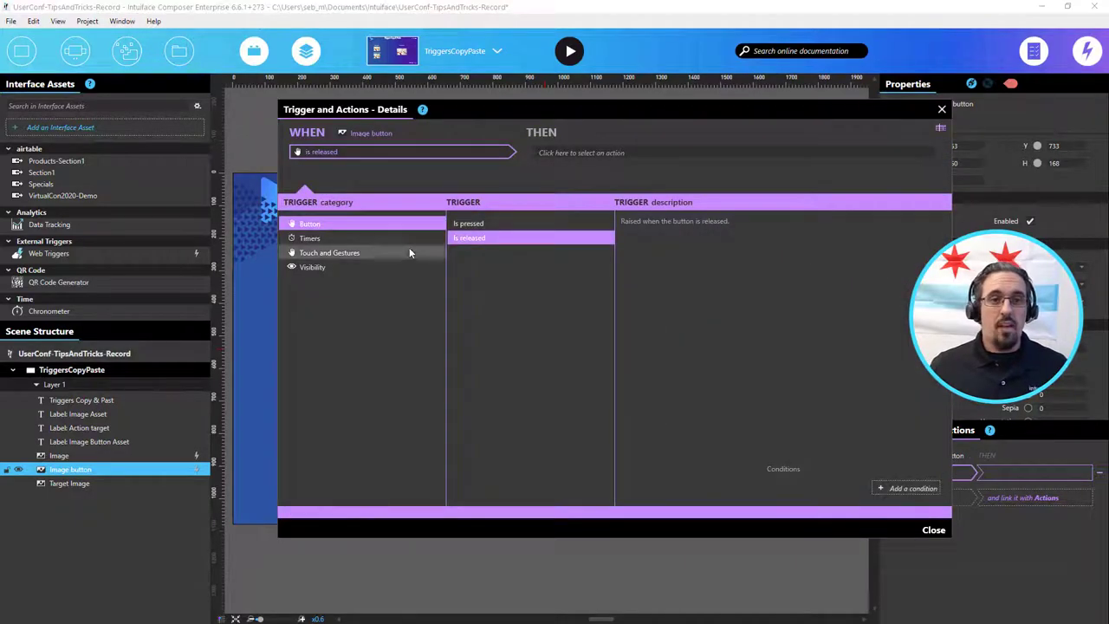
click(616, 156)
right_click(616, 153)
click(587, 165)
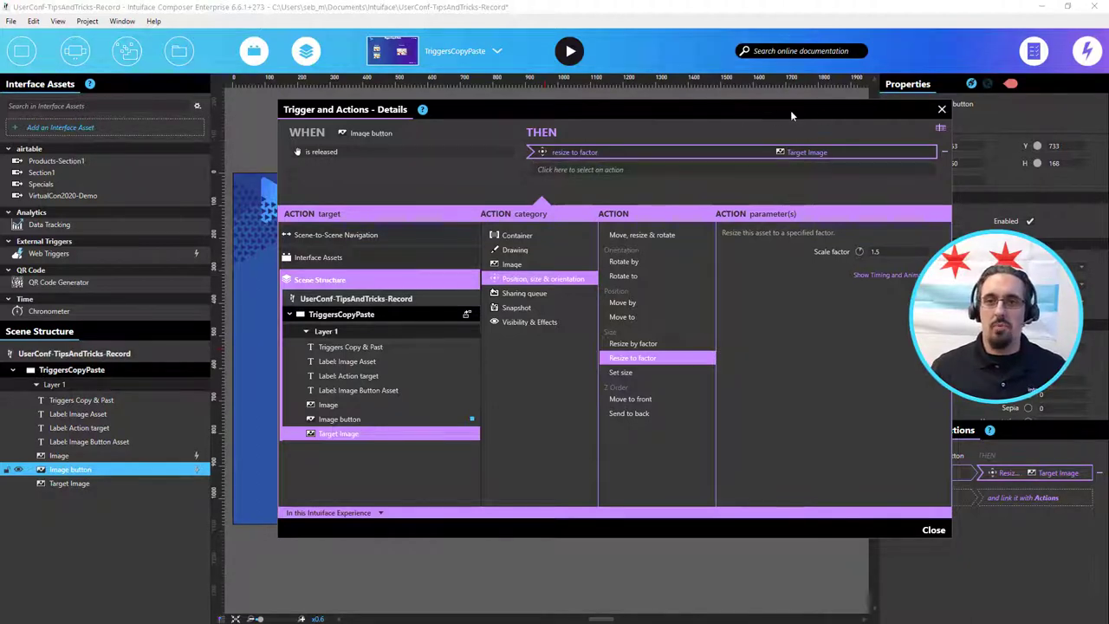
click(942, 109)
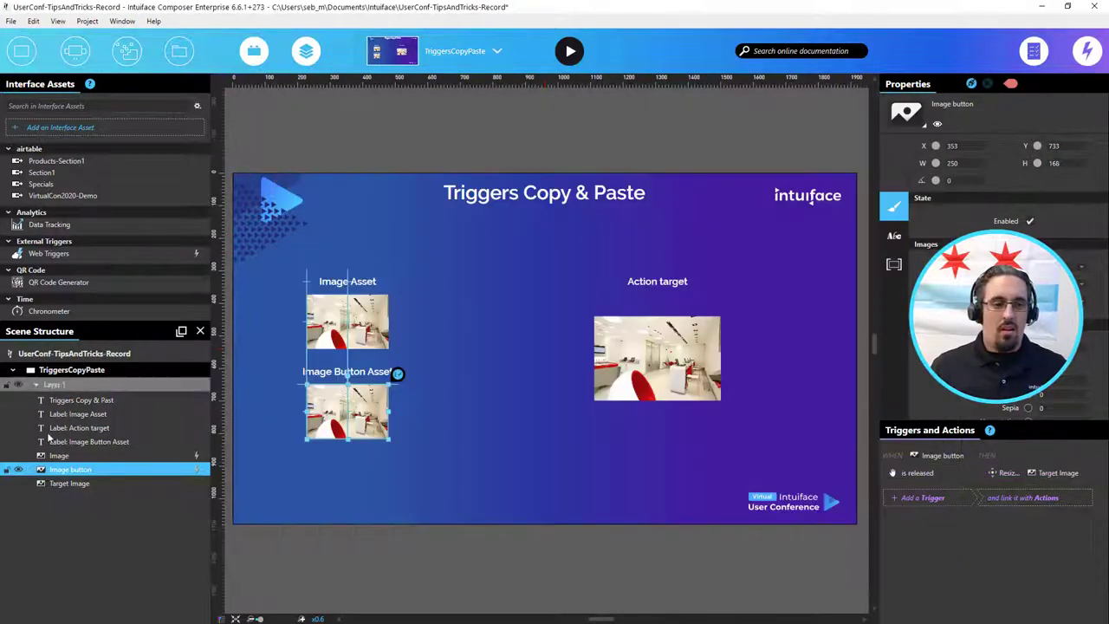
Delete Image button's release trigger and open the Image's 'is double-tapped' trigger details.
click(1102, 479)
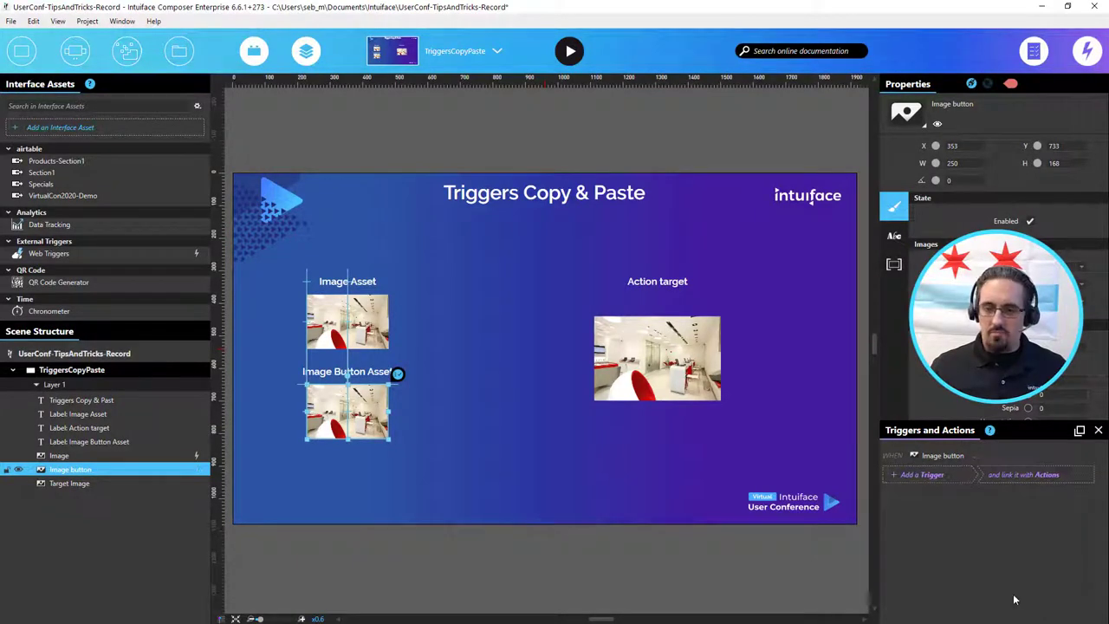
click(372, 346)
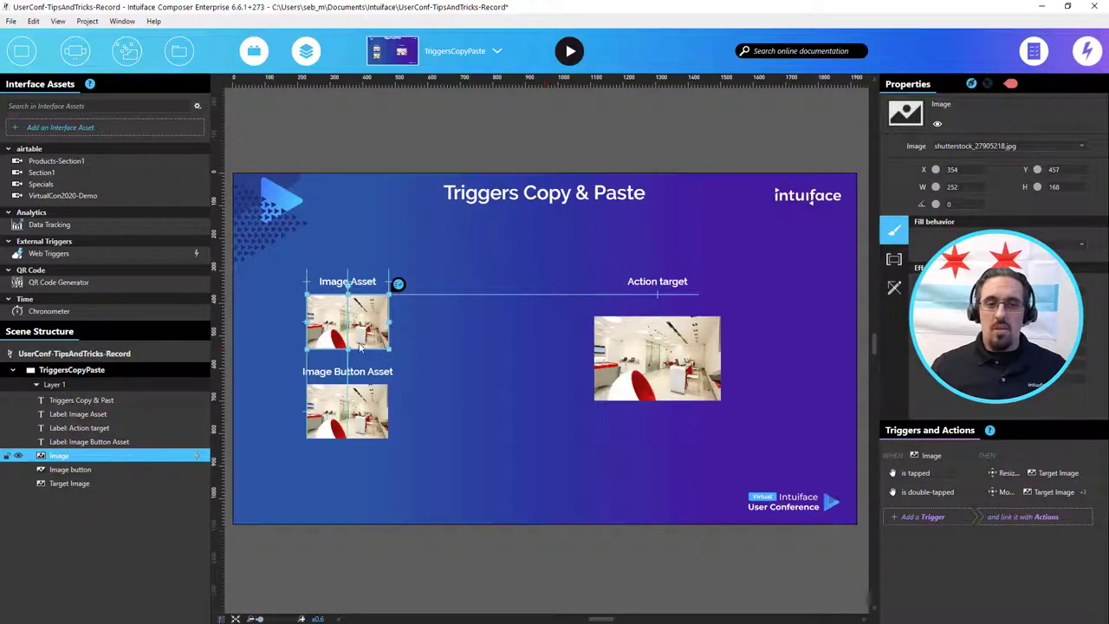
double_click(948, 496)
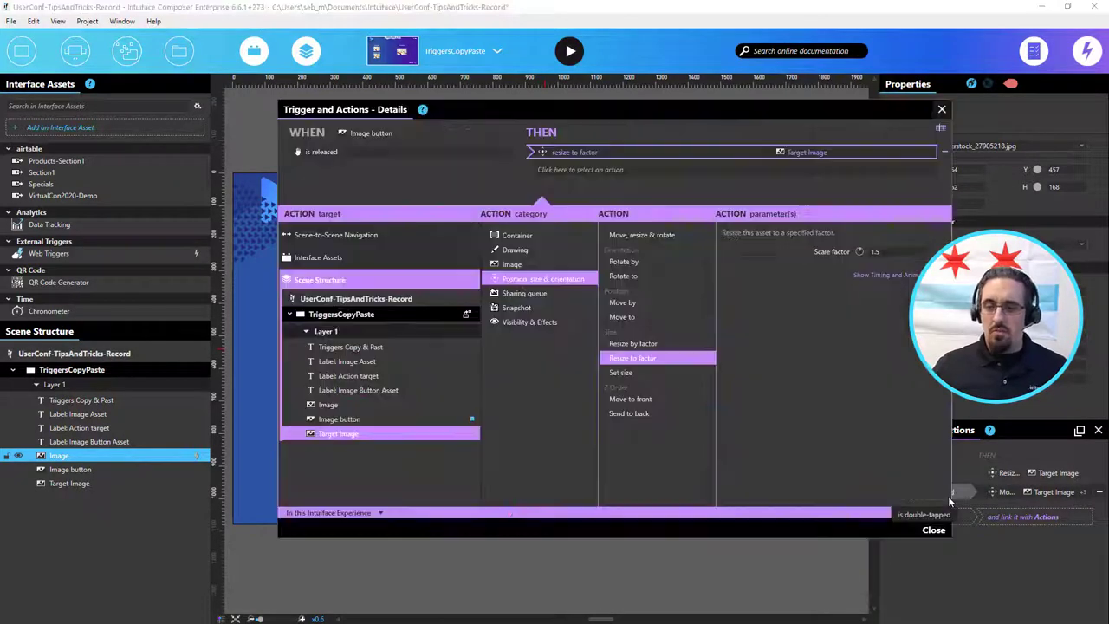
drag(602, 113, 583, 112)
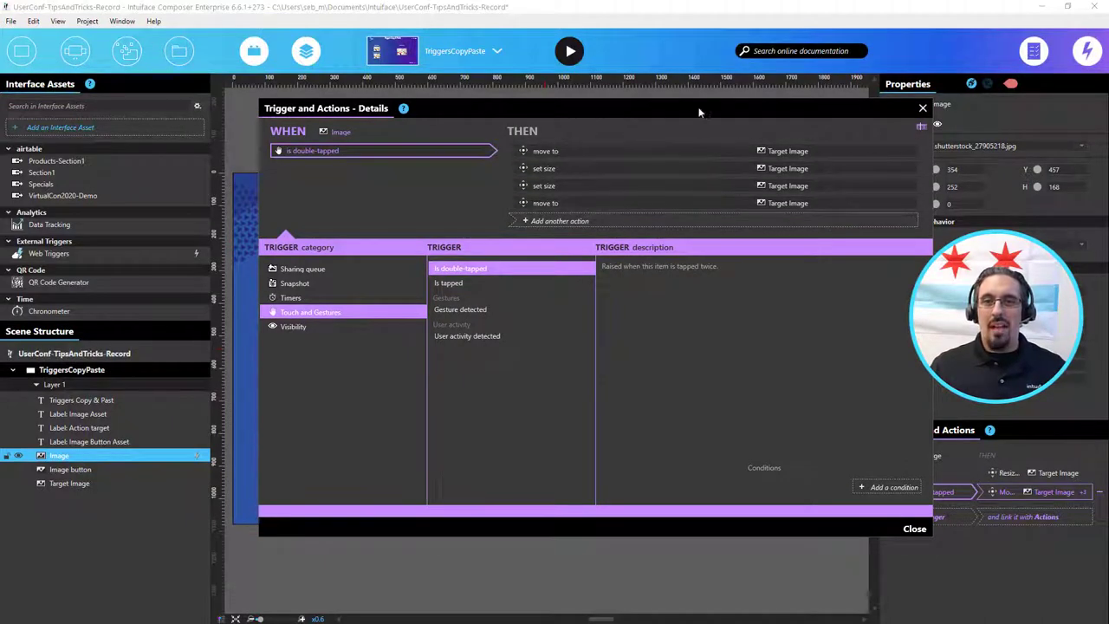
drag(738, 118, 354, 255)
Preview the double-tap animation in timeline view, then hide the timeline panel.
click(535, 265)
drag(456, 245, 269, 273)
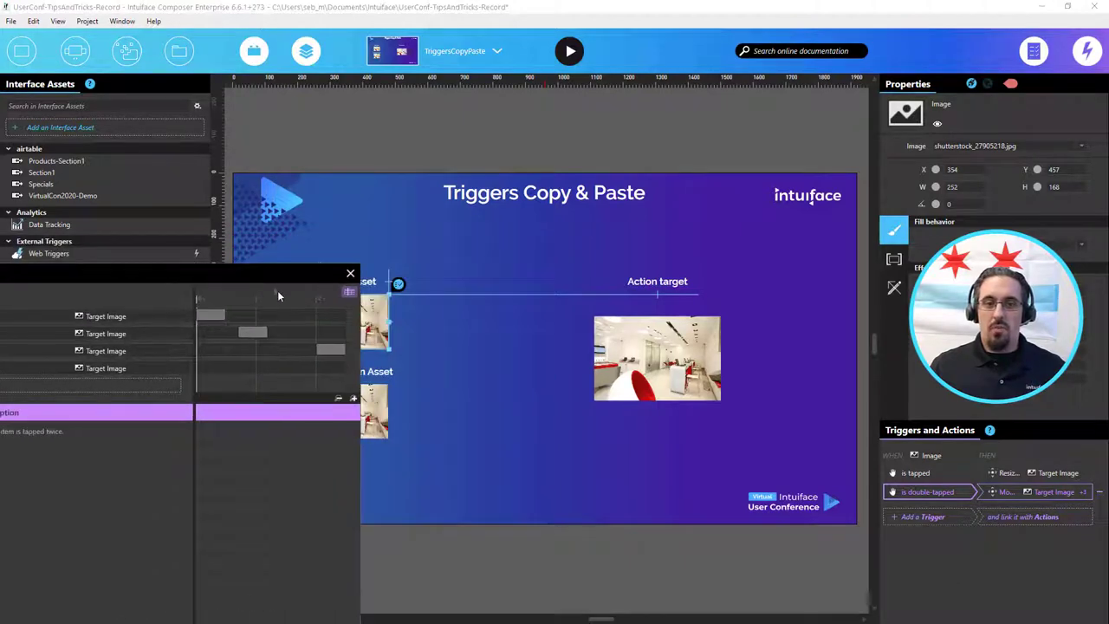
click(276, 291)
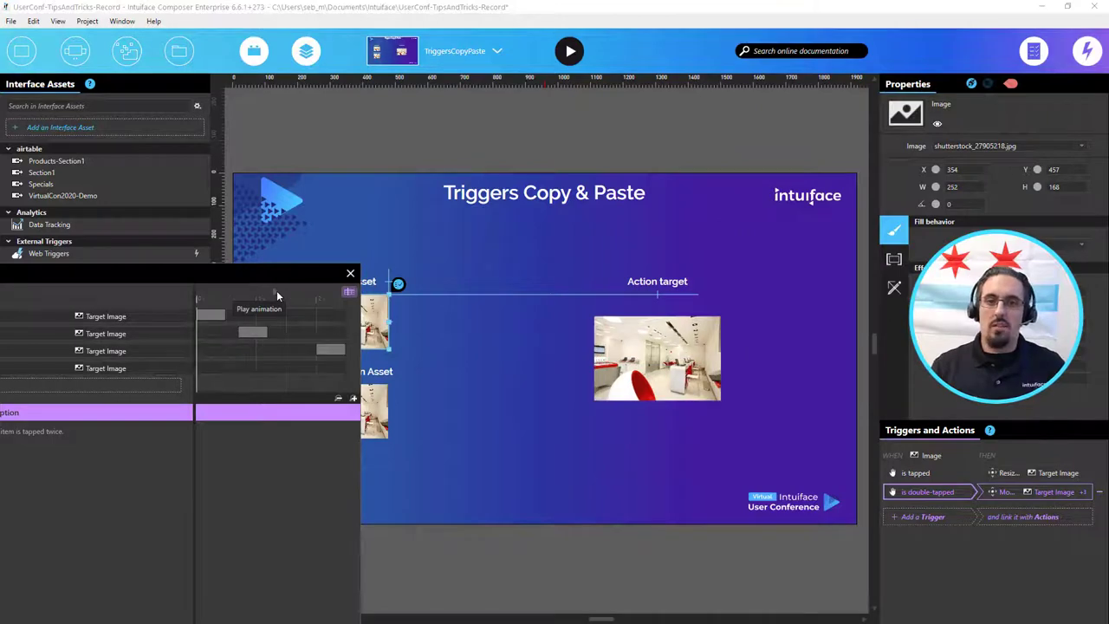
drag(270, 277, 841, 143)
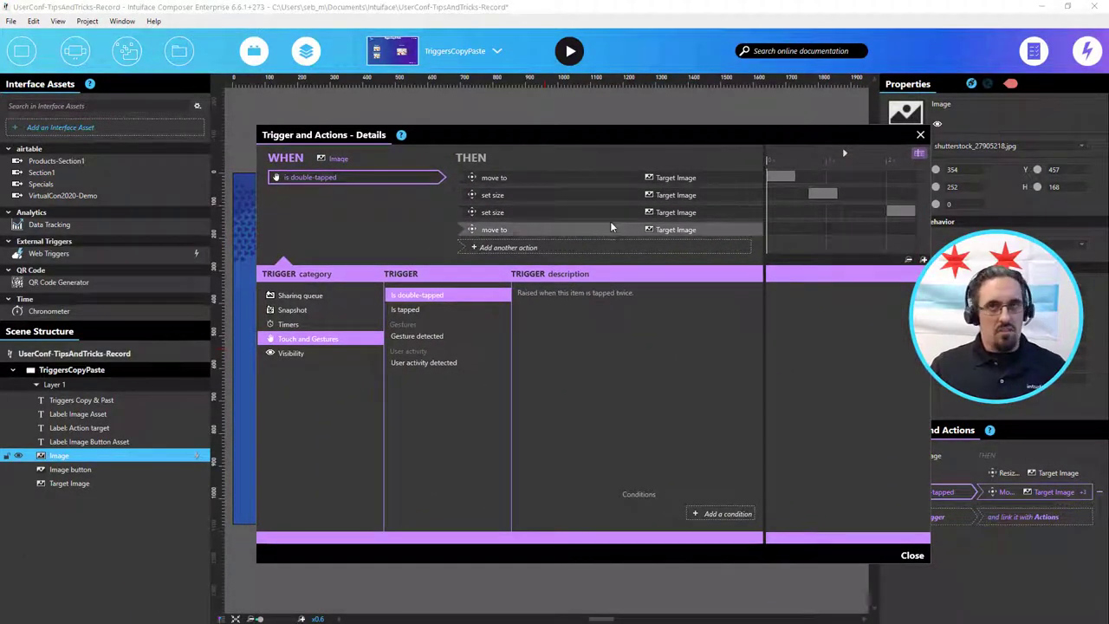
drag(610, 215, 614, 208)
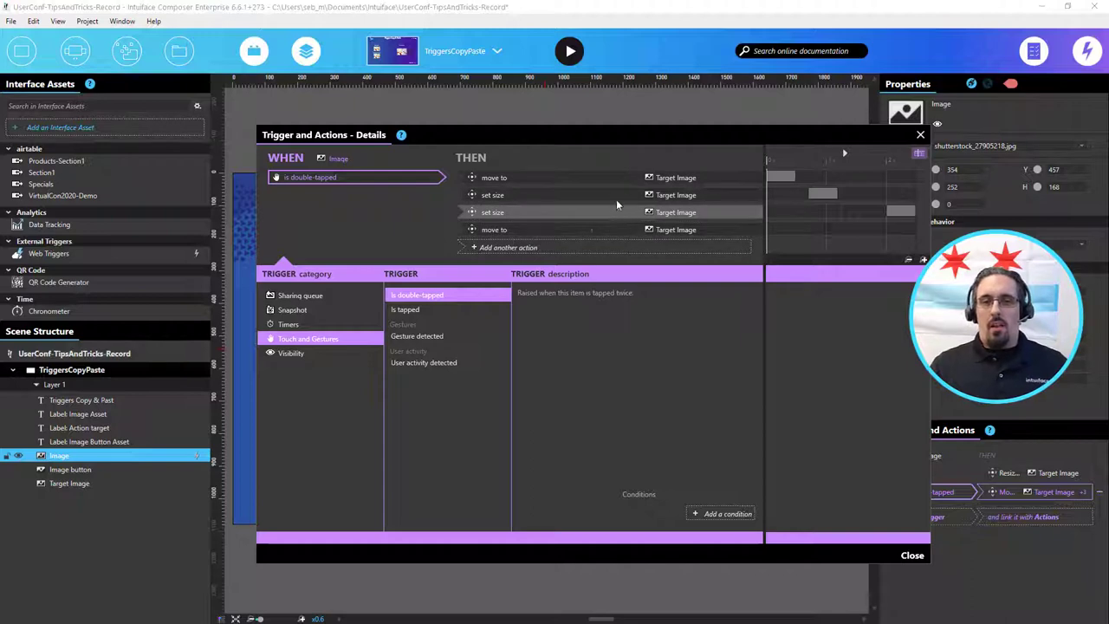
click(919, 152)
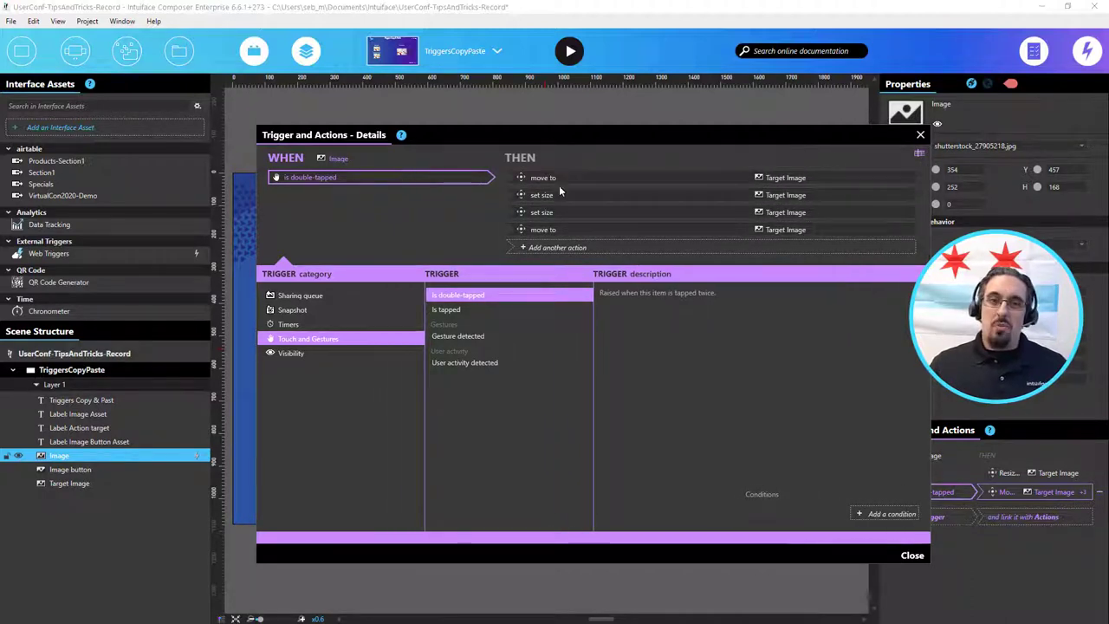
Select the first move-to action and the set-size action in the double-tap list.
drag(669, 234, 710, 216)
drag(674, 135, 694, 127)
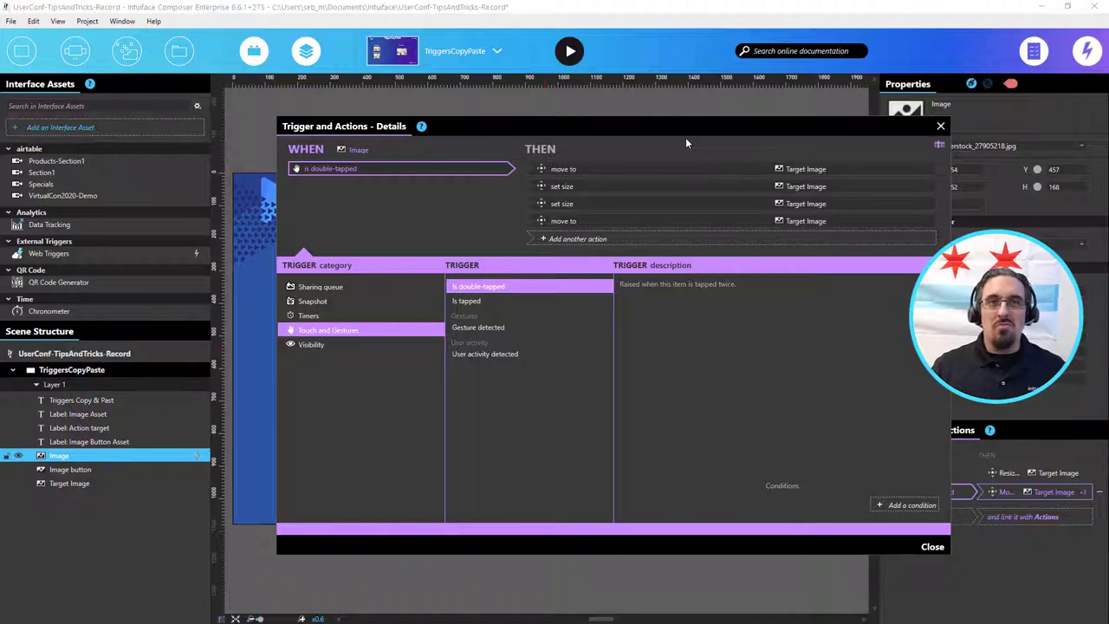
mouse_move(678, 170)
mouse_down()
mouse_move(701, 166)
mouse_move(690, 169)
mouse_up()
drag(702, 184, 707, 182)
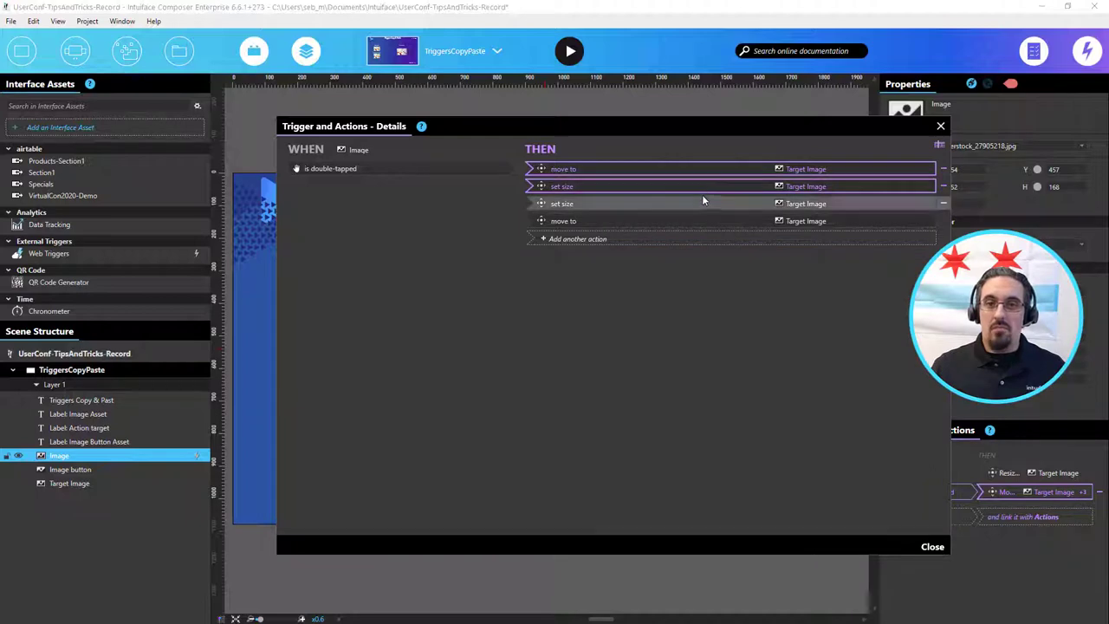
Extend the selection to all four Target Image actions of the double-tap trigger.
ctrl+click(702, 205)
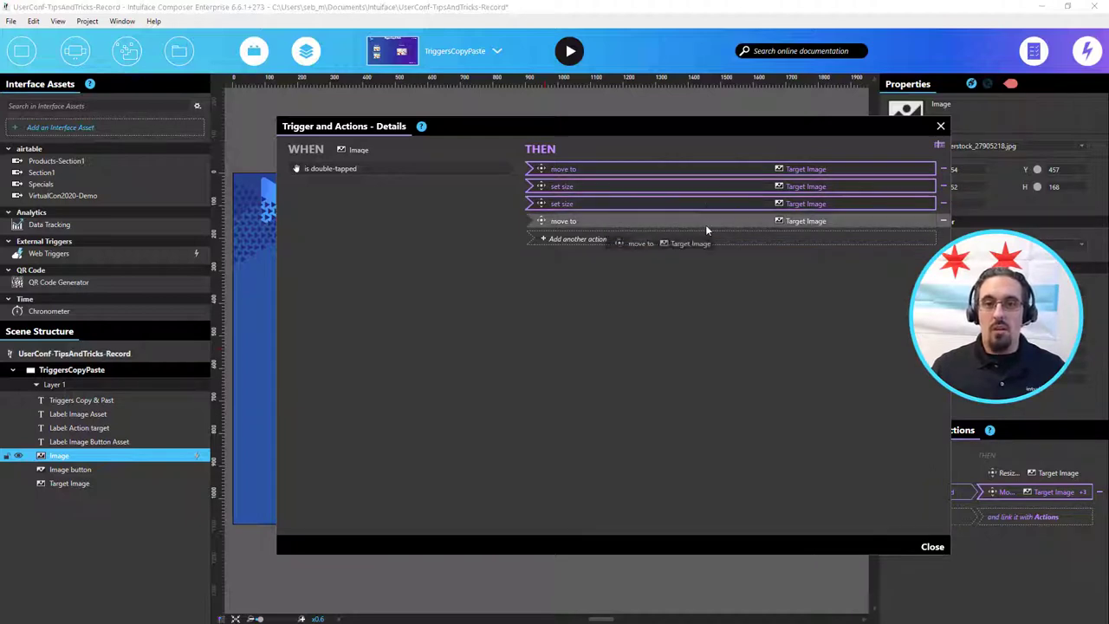
ctrl+click(706, 225)
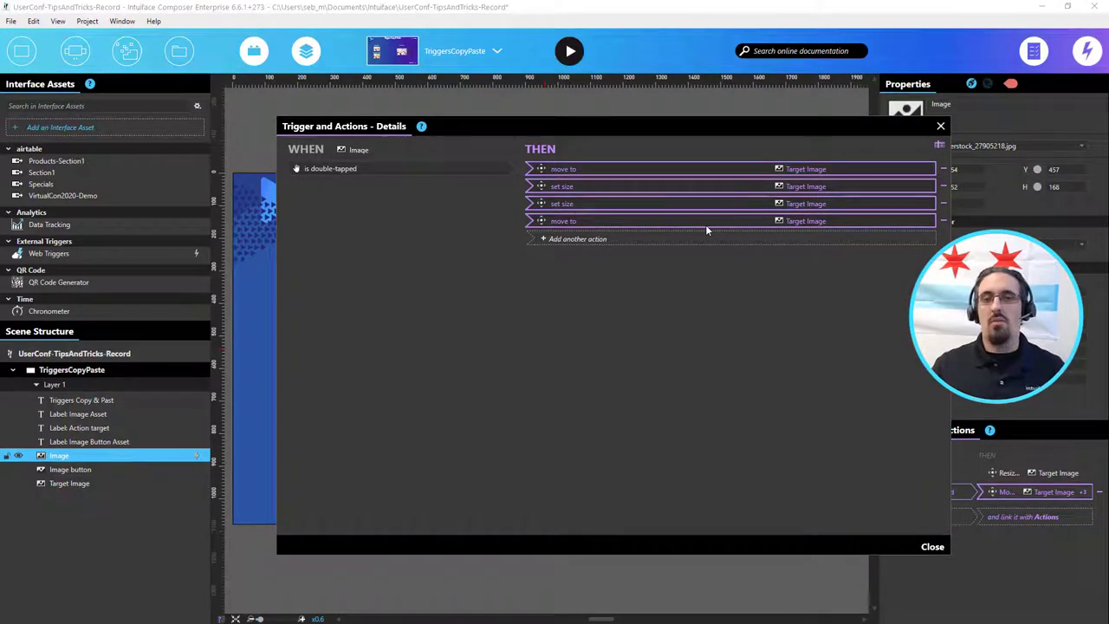
right_click(705, 186)
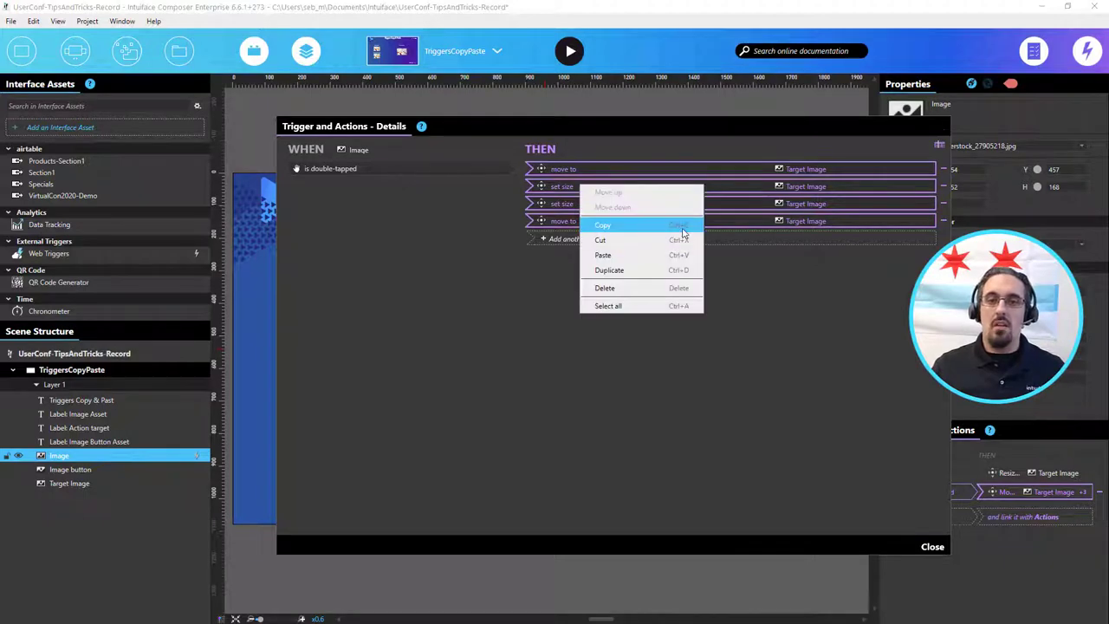
click(402, 497)
Copy the whole 'is double-tapped' trigger from its WHEN bar.
click(721, 171)
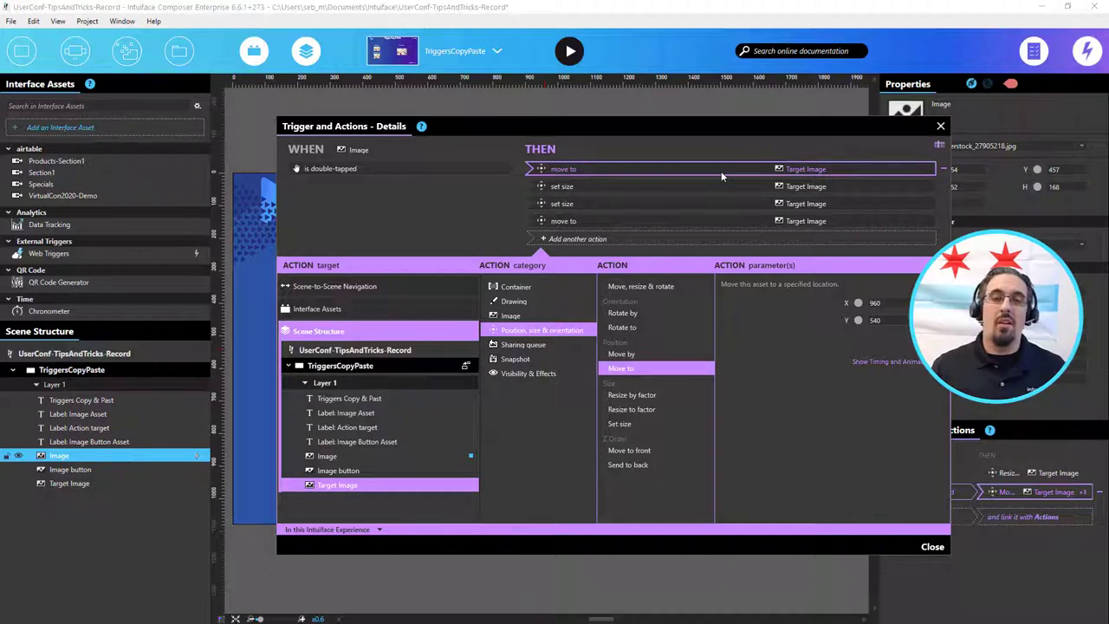
click(372, 167)
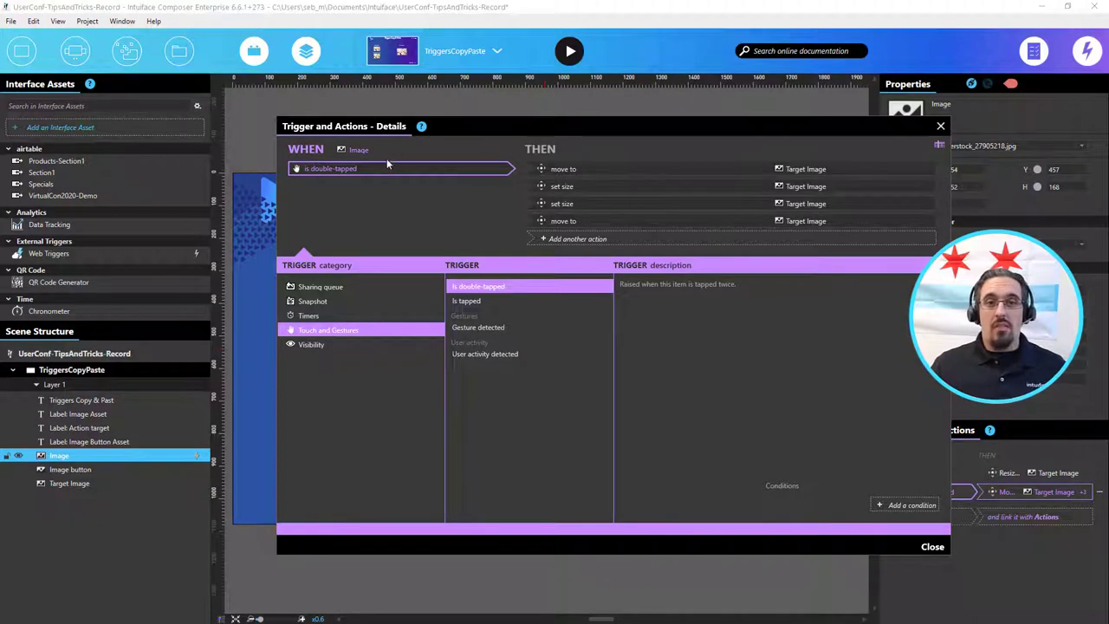
right_click(385, 169)
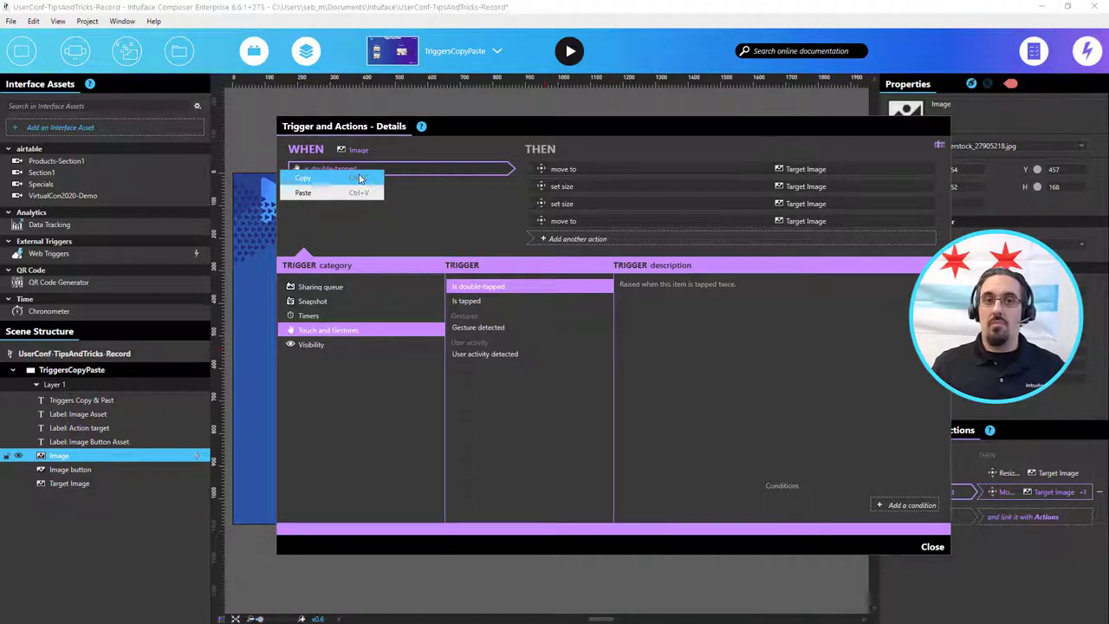
click(356, 179)
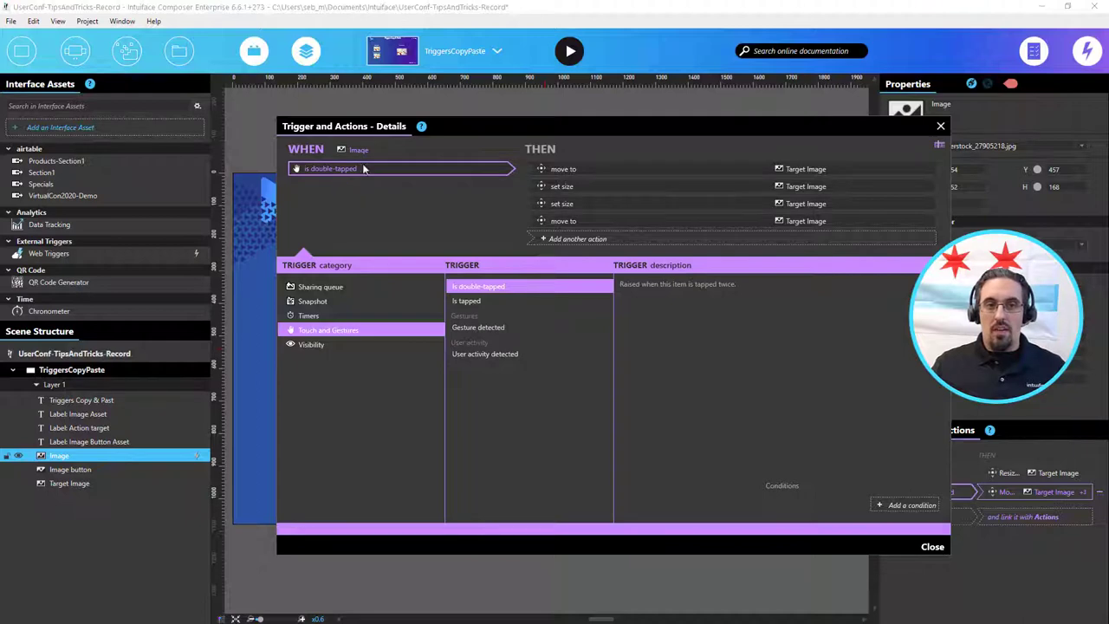
click(932, 546)
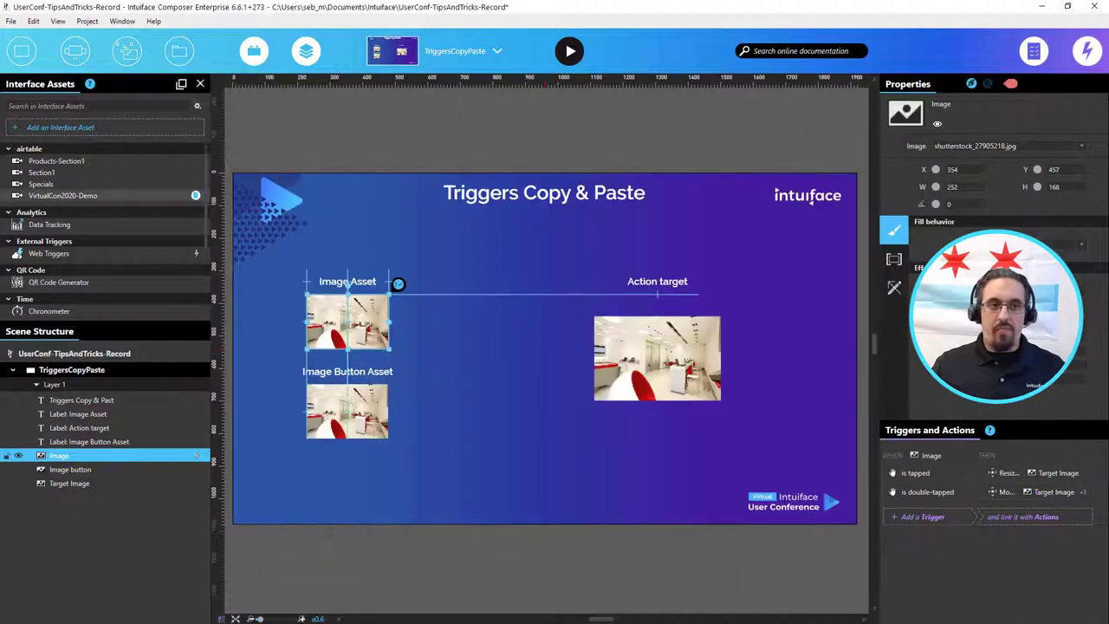
drag(13, 84, 494, 475)
right_click(500, 474)
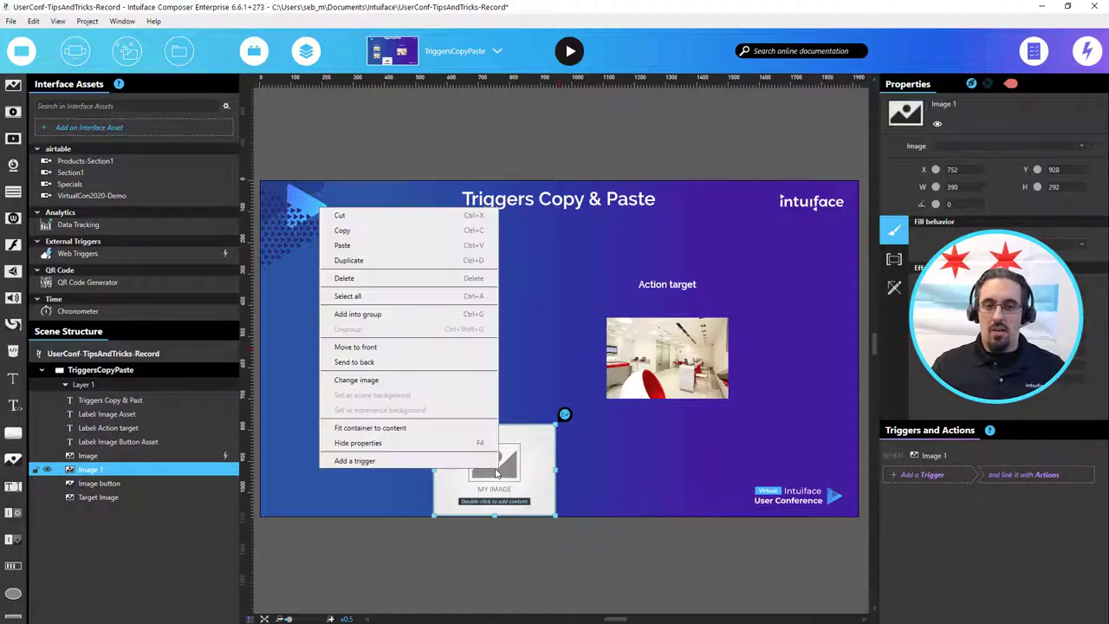
click(448, 247)
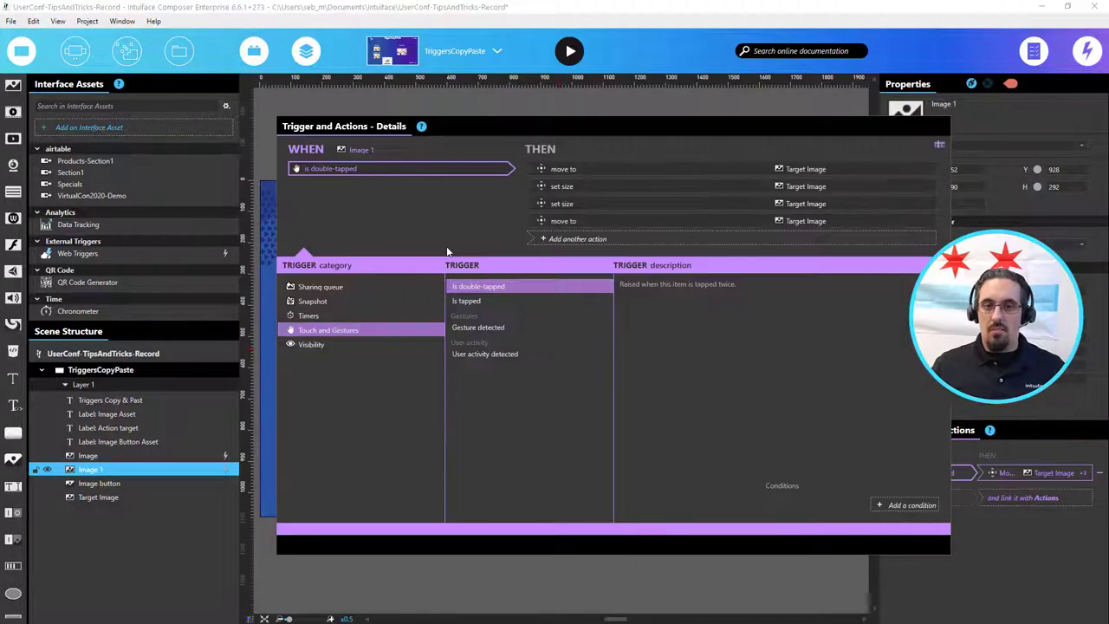
drag(728, 129, 520, 116)
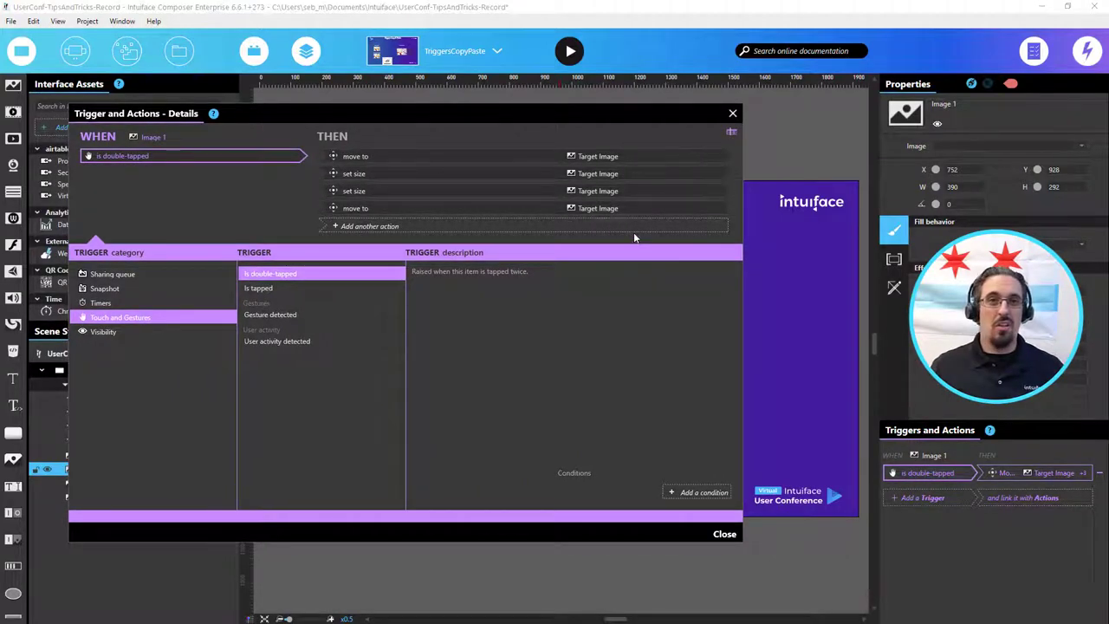
click(734, 113)
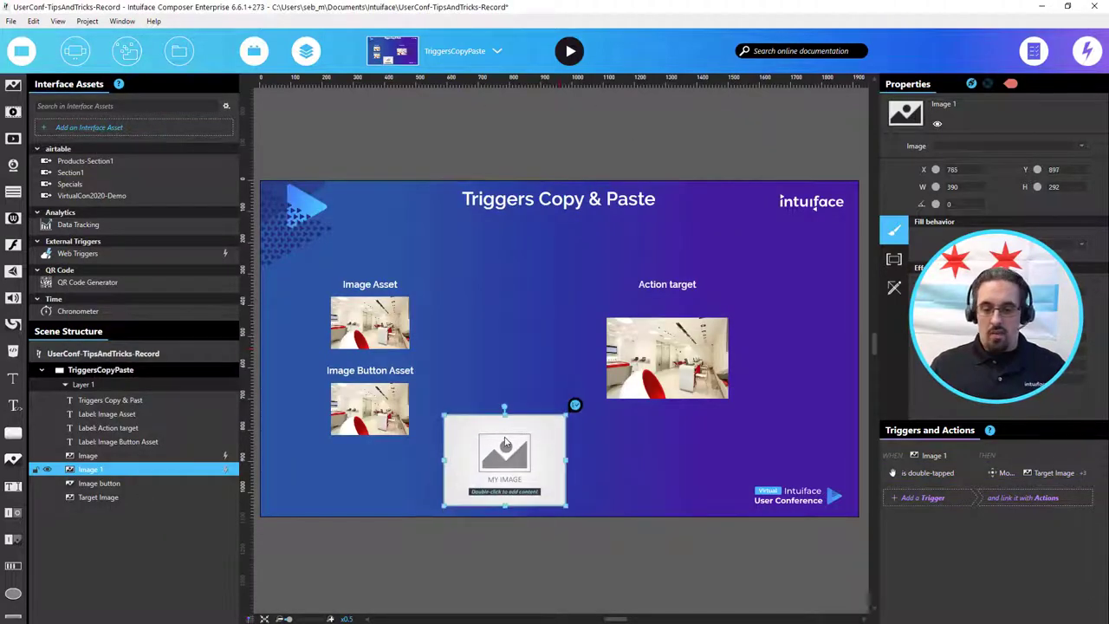
key(Delete)
click(358, 411)
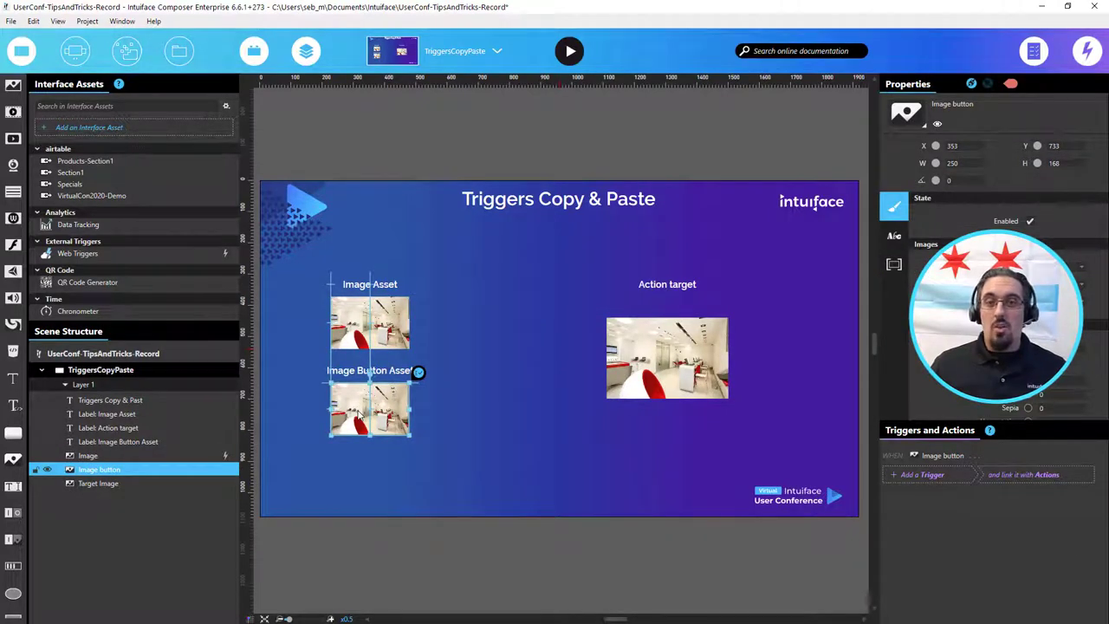
right_click(358, 411)
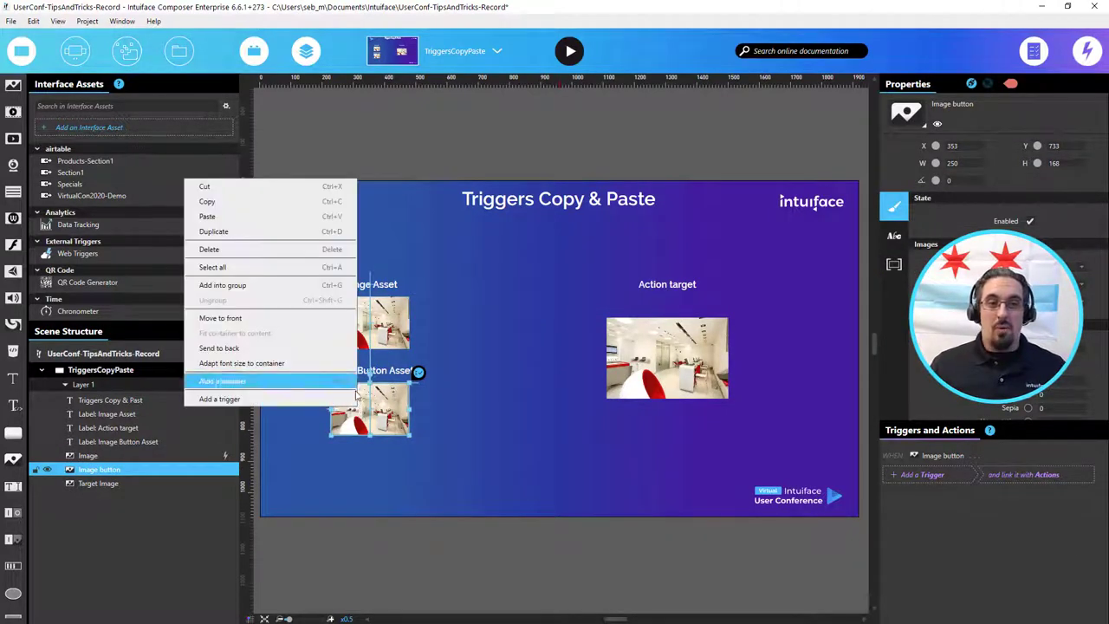
click(309, 220)
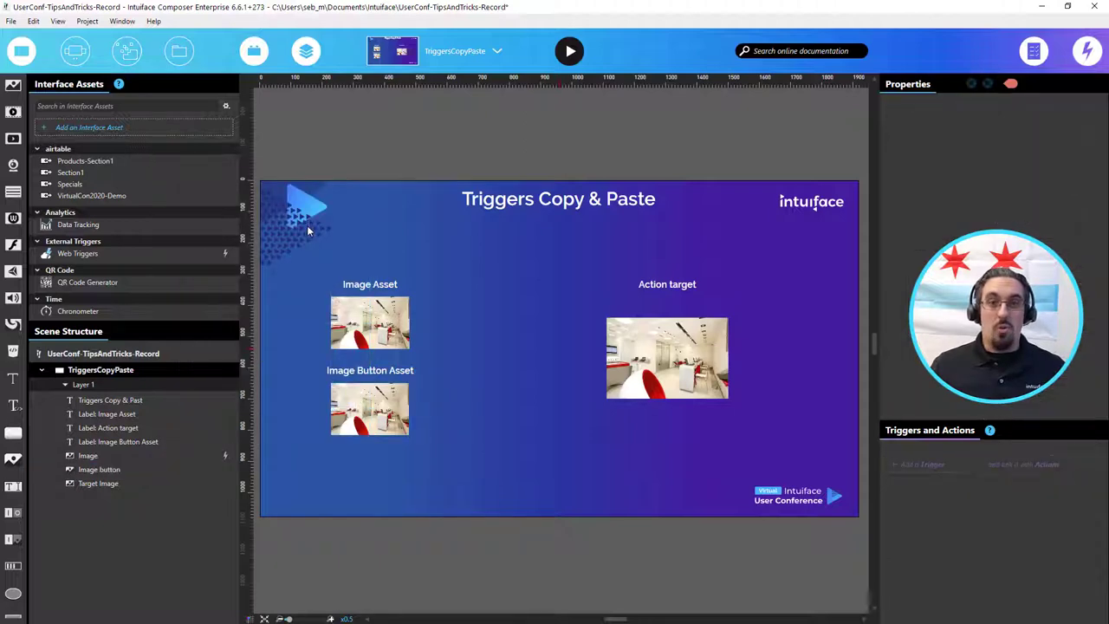
click(373, 427)
click(923, 465)
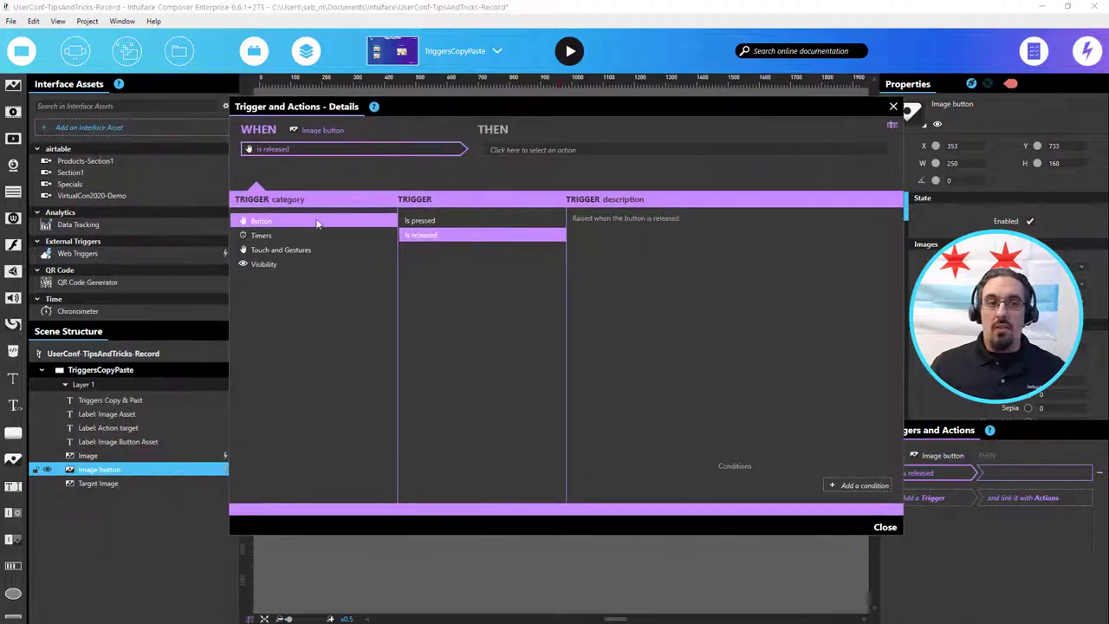
click(324, 251)
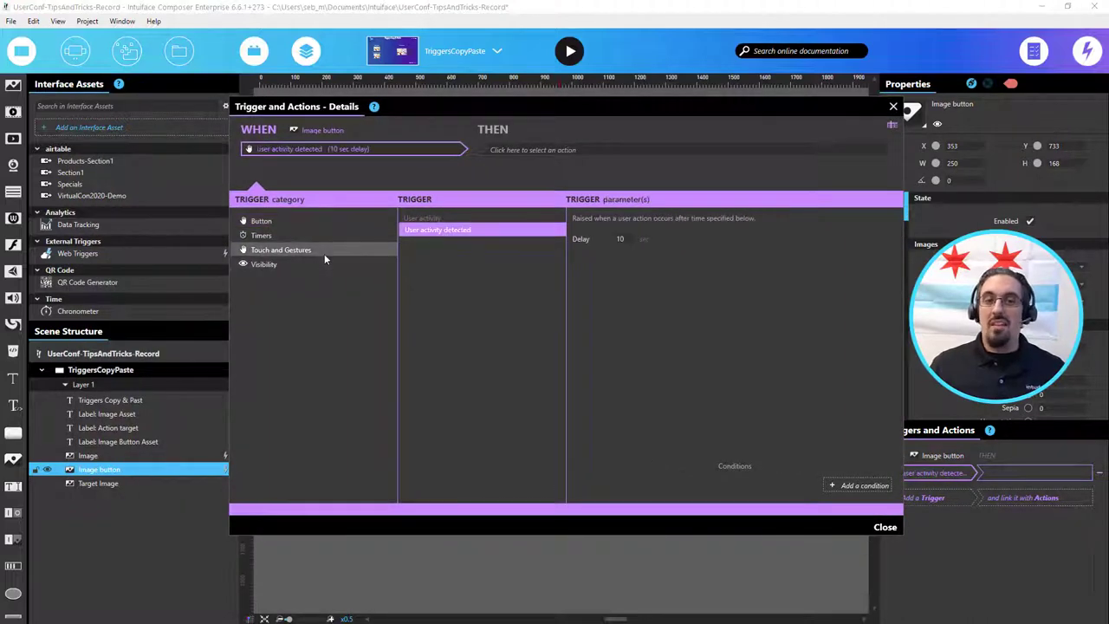
click(895, 108)
click(370, 342)
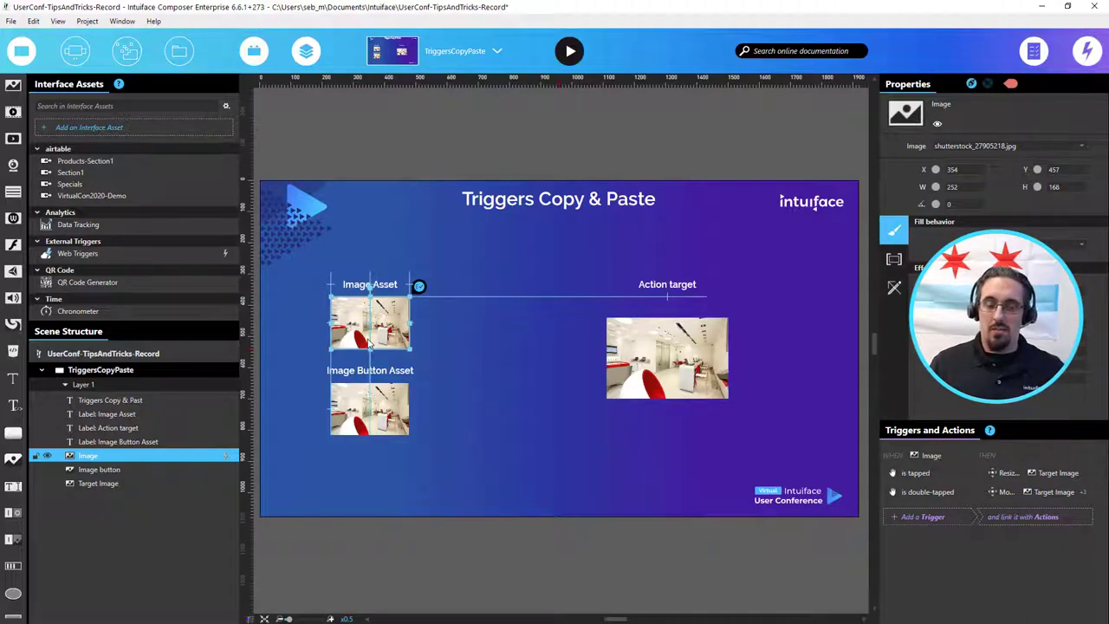
Change the Image's trigger to Has been inactive (20 sec) and copy it with its four actions.
double_click(953, 493)
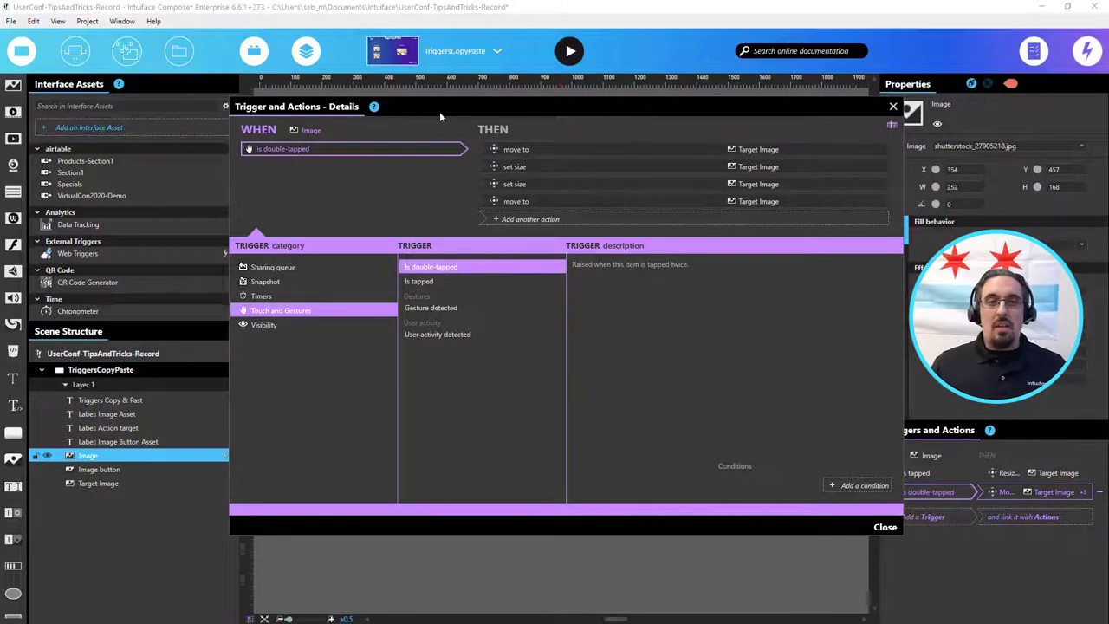
drag(440, 115, 490, 116)
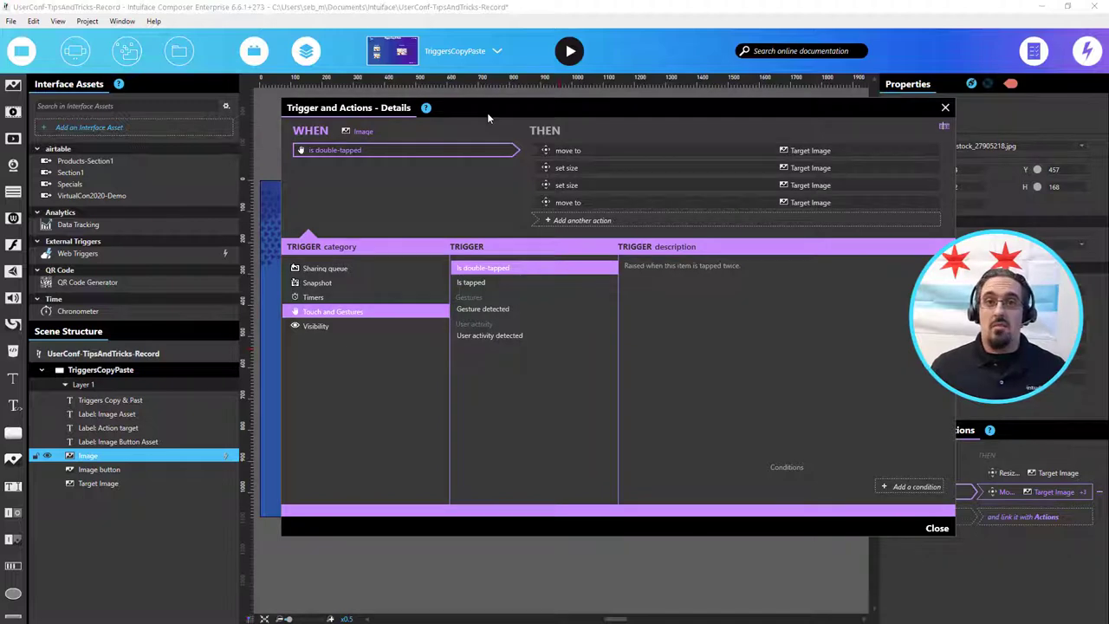
click(349, 281)
click(343, 297)
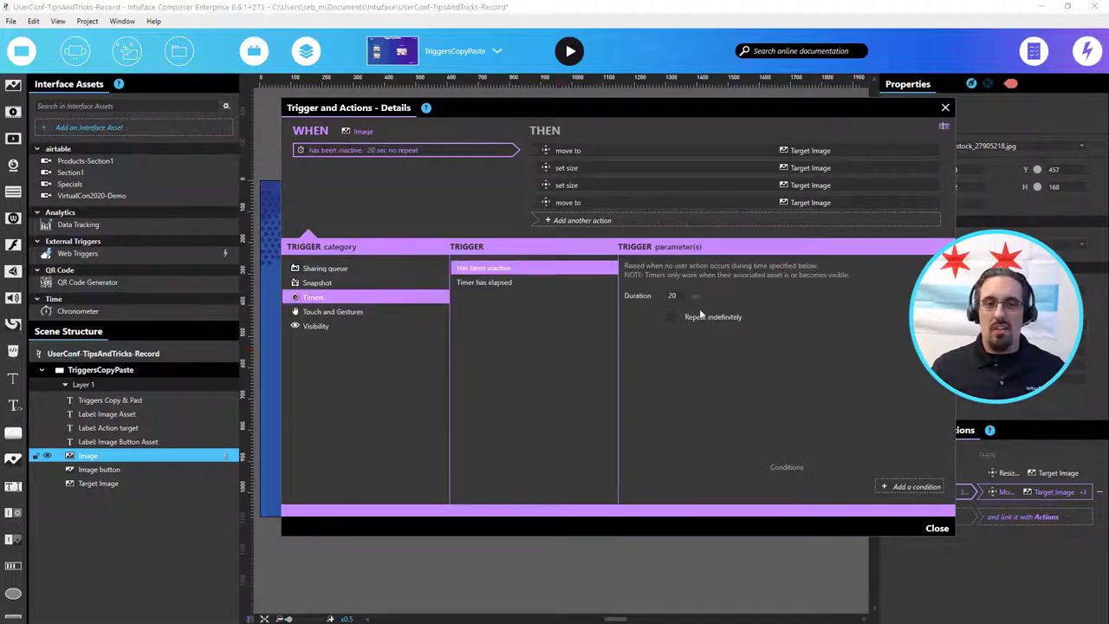
right_click(425, 152)
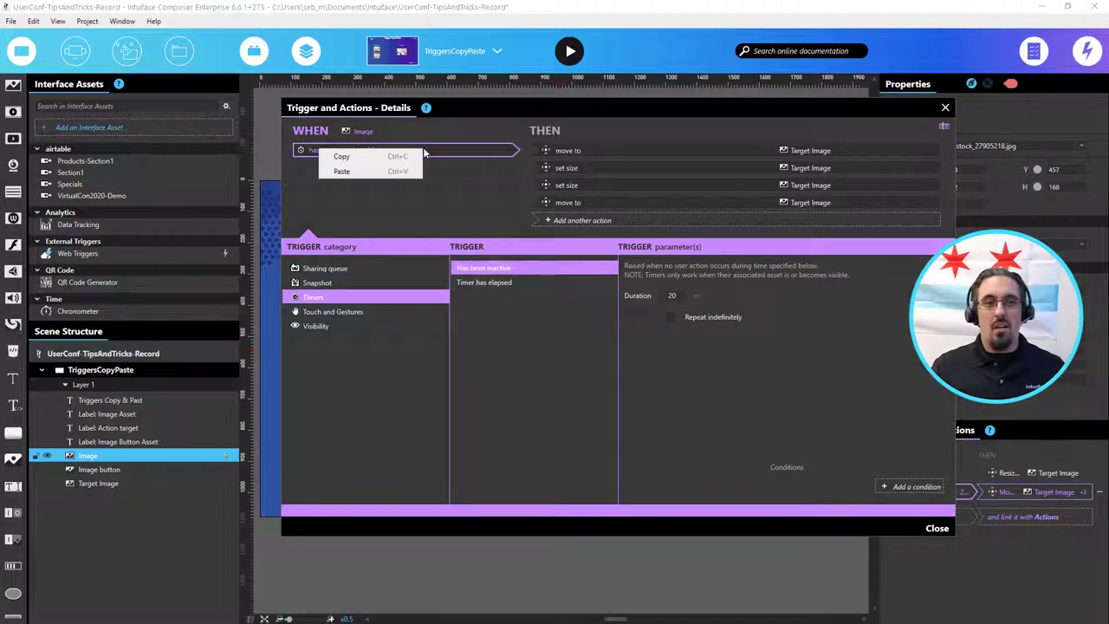
click(409, 156)
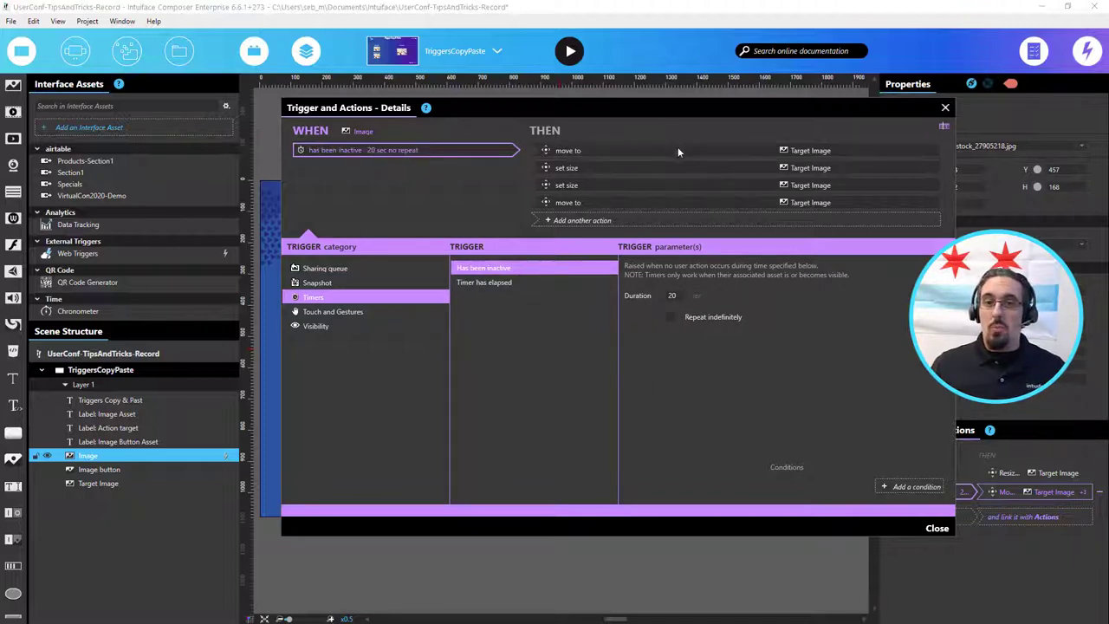
click(128, 468)
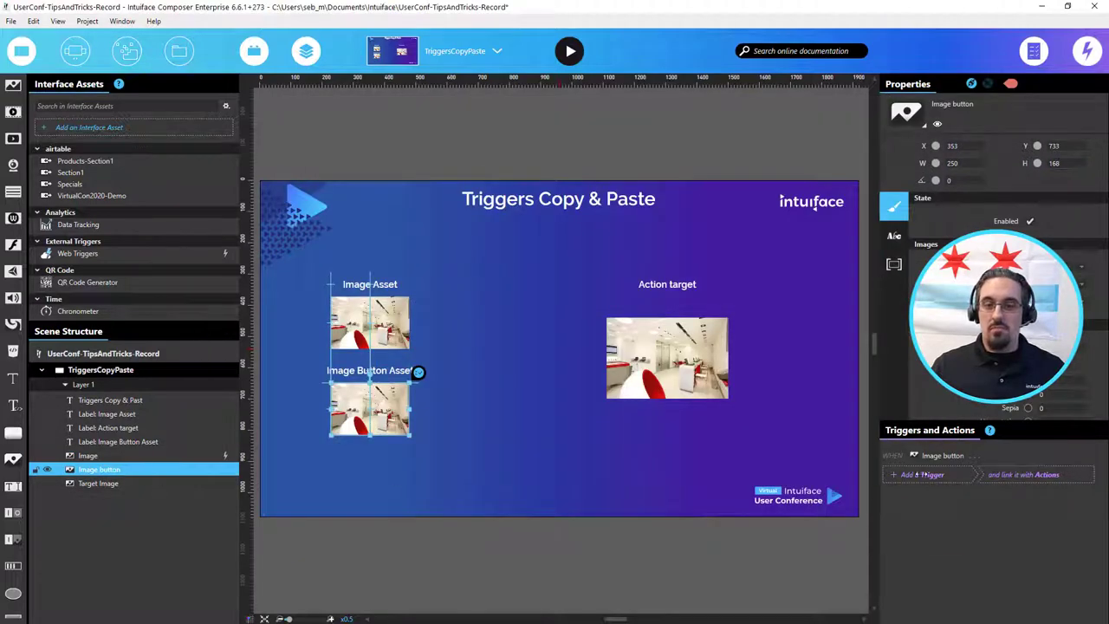
Paste the copied trigger onto Image button and switch it to Button > Is released.
right_click(916, 481)
click(854, 490)
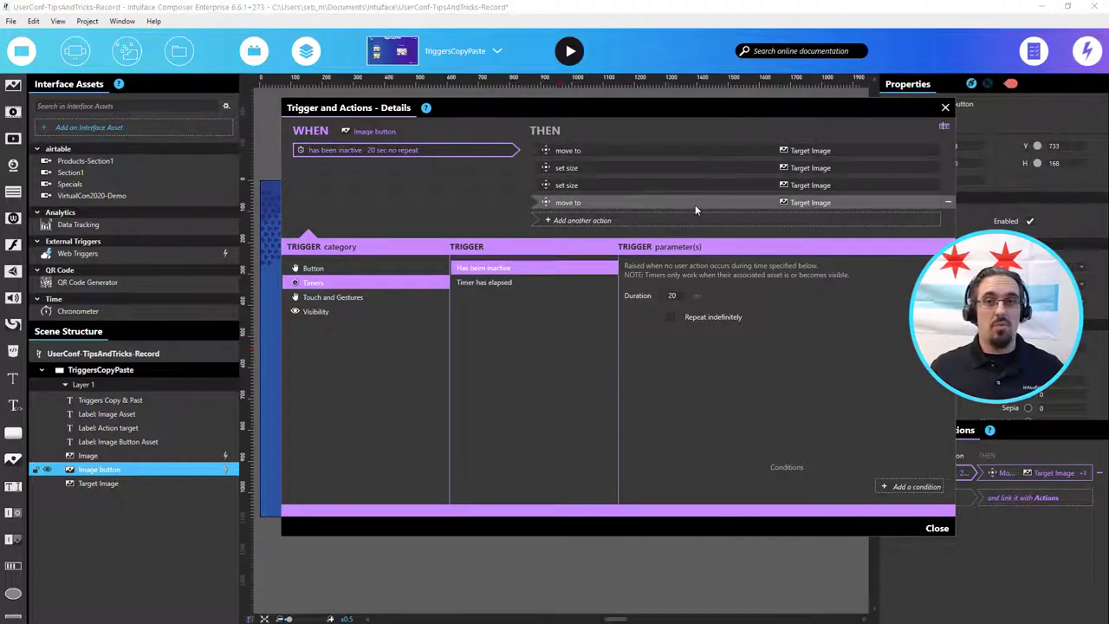
click(352, 269)
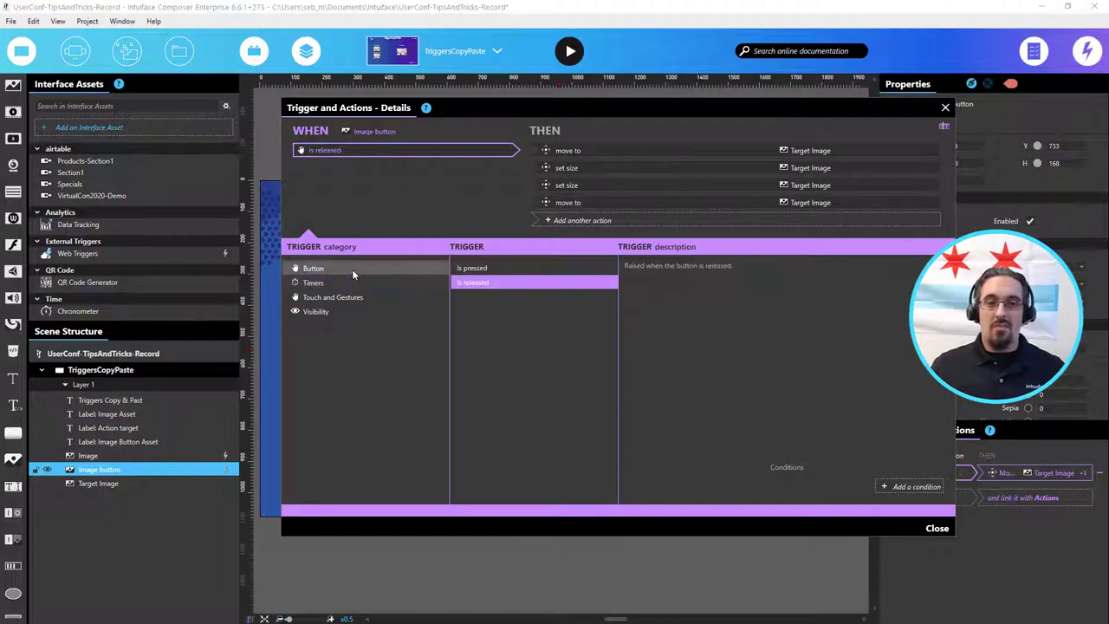
click(479, 284)
Close the Trigger and Actions details dialog.
click(937, 529)
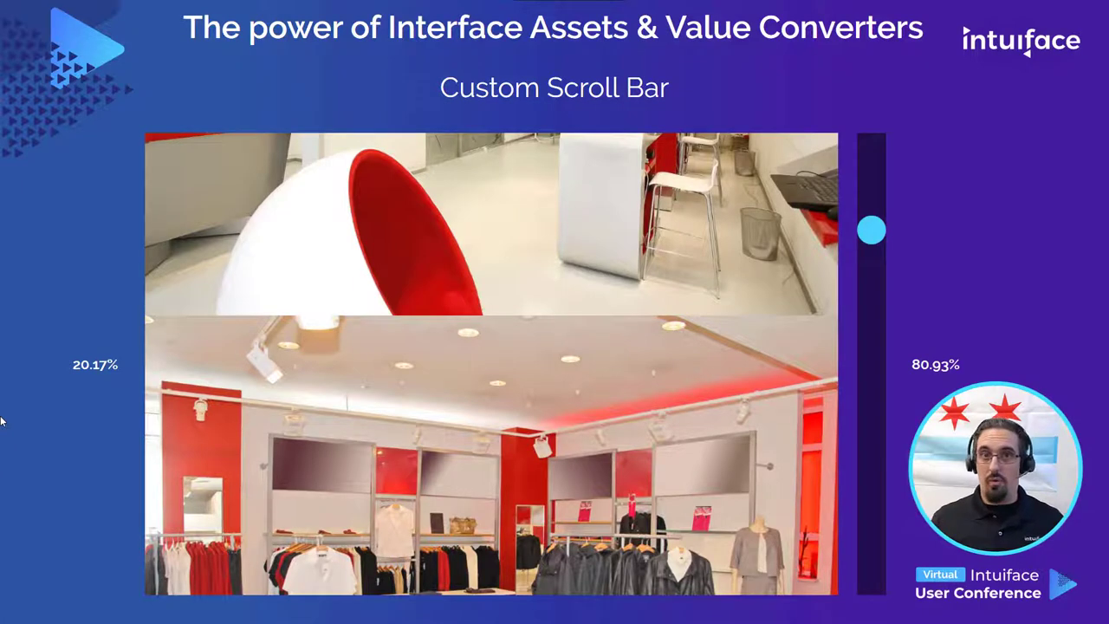
Leave play mode, open the ValueConverter-ScrollBar scene, and select its Scroll and Images Scroll containers.
key(Escape)
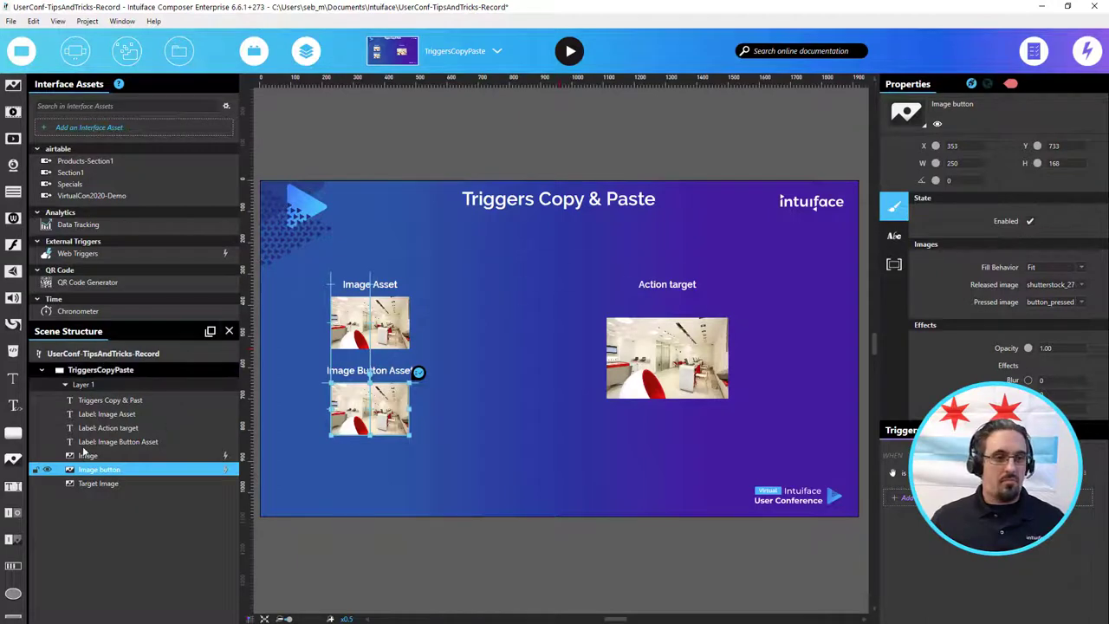
click(455, 50)
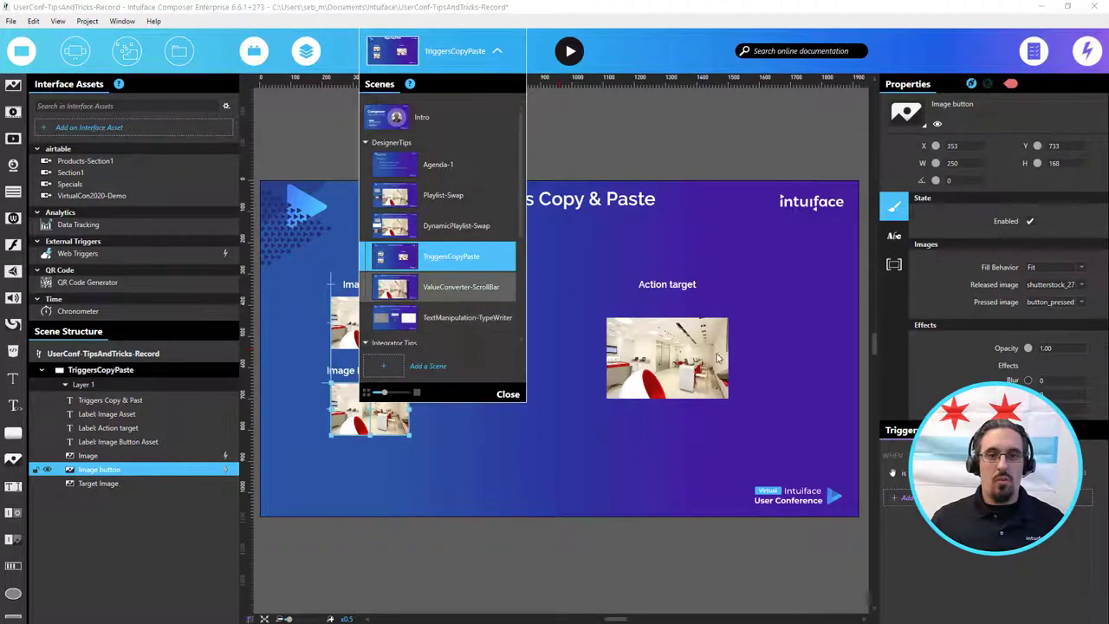
click(460, 286)
click(631, 116)
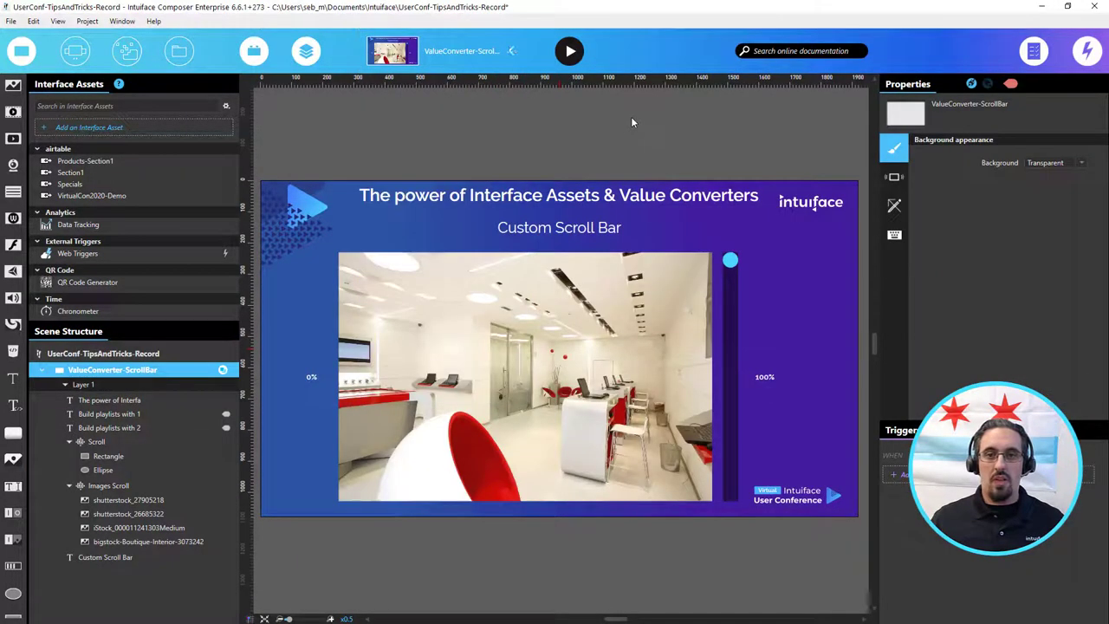
click(114, 444)
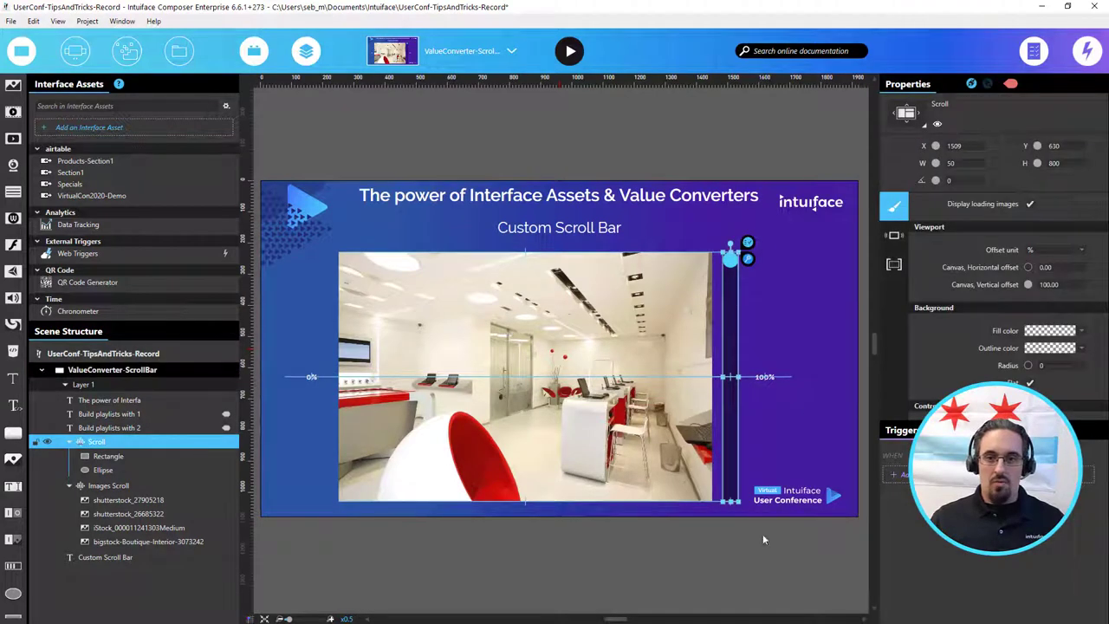
click(158, 485)
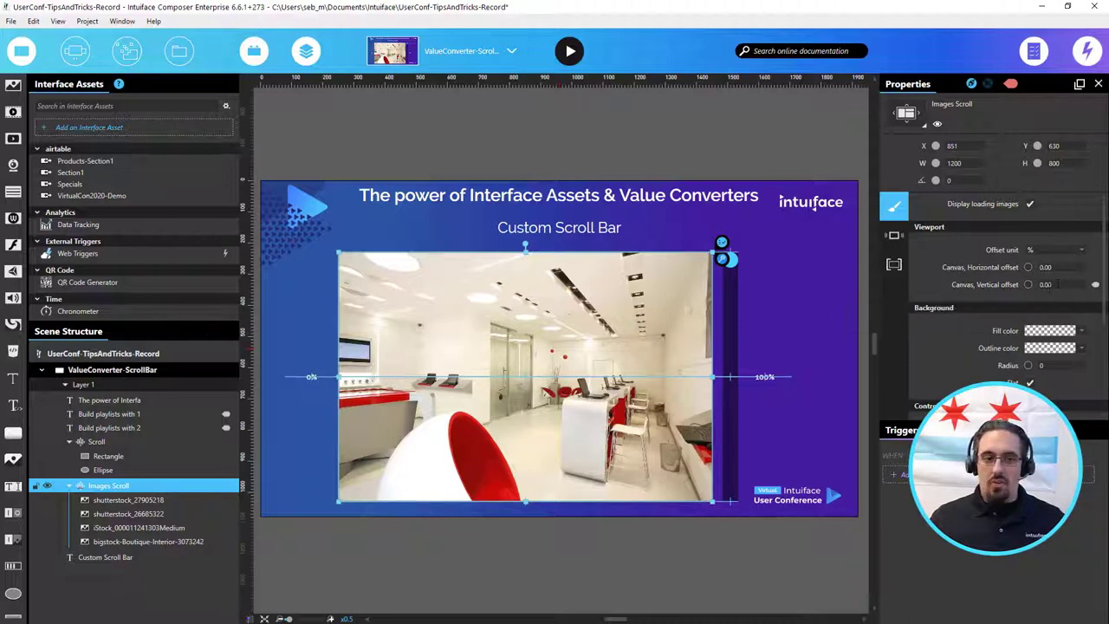
Bind the Images Scroll's vertical offset to Scene Structure > Scroll's Vertical offset (%).
click(1096, 284)
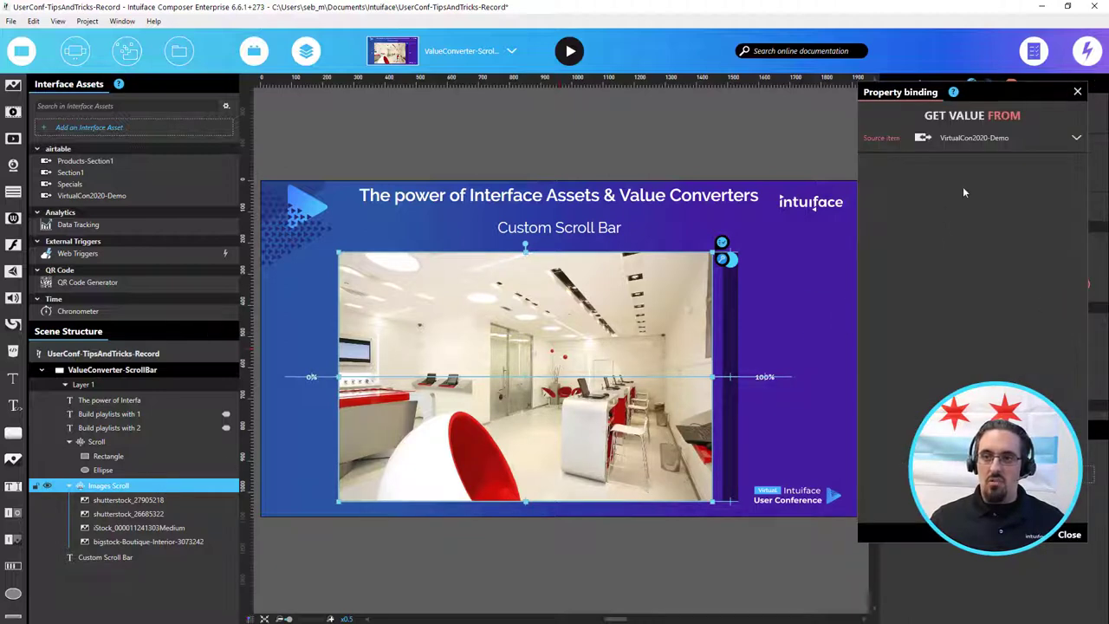
click(962, 138)
click(935, 182)
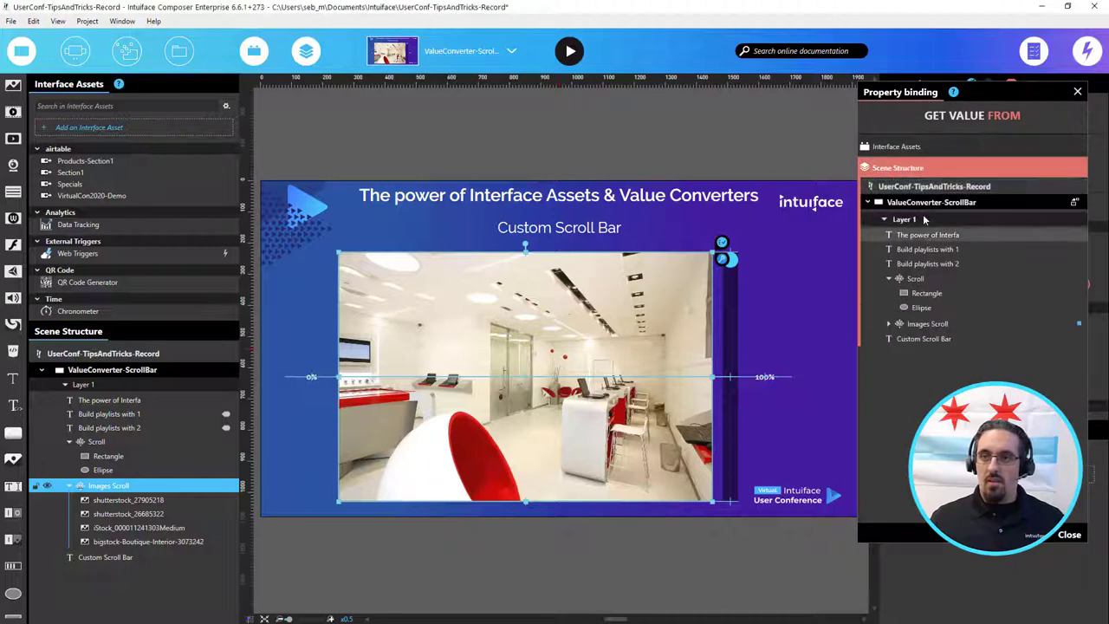
click(915, 279)
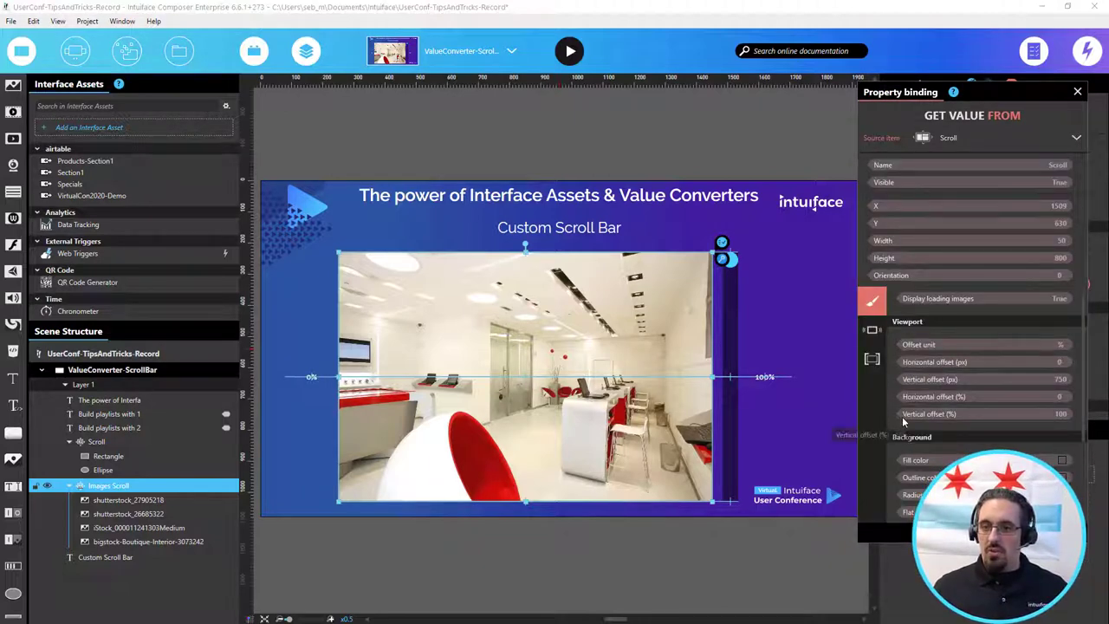
click(909, 415)
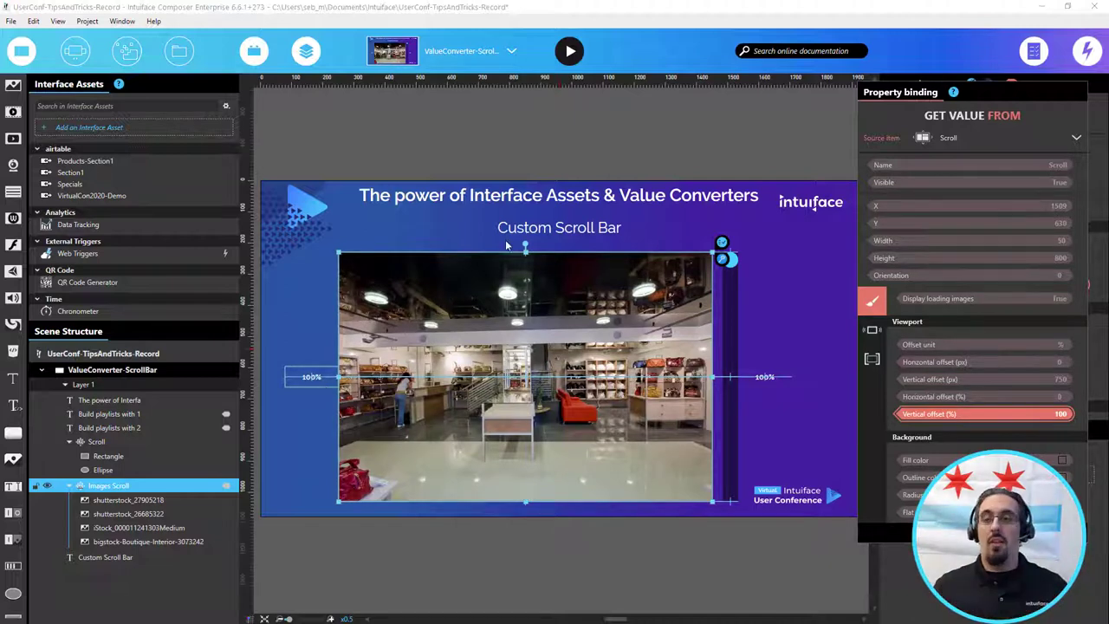
Invert the Images Scroll offset binding with a Custom Script converter computing 100-INPUT.
click(1077, 91)
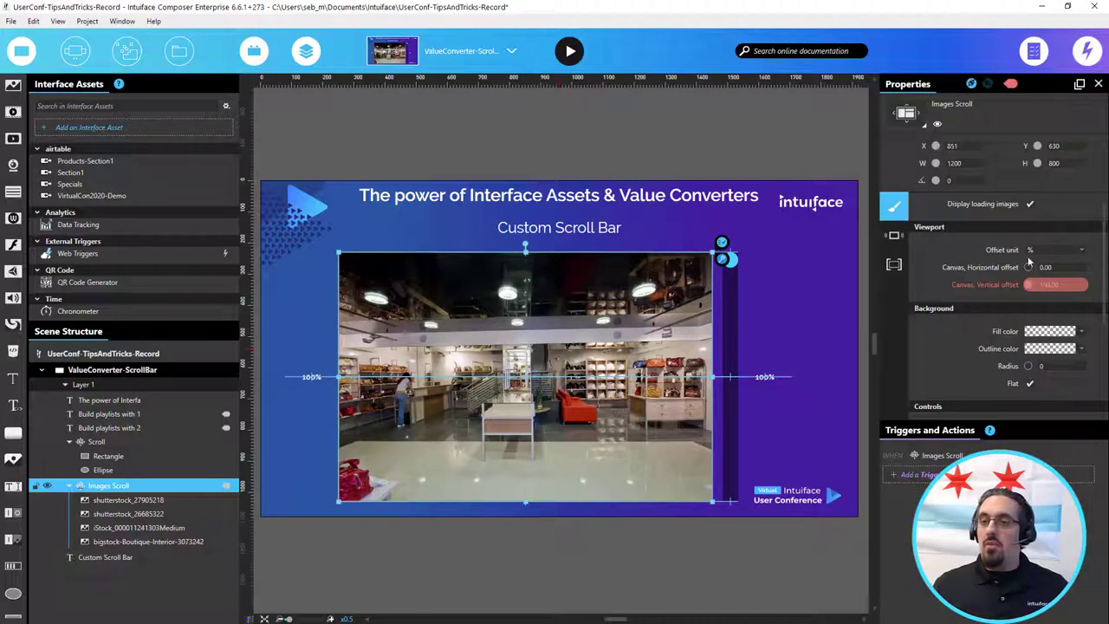
click(1081, 287)
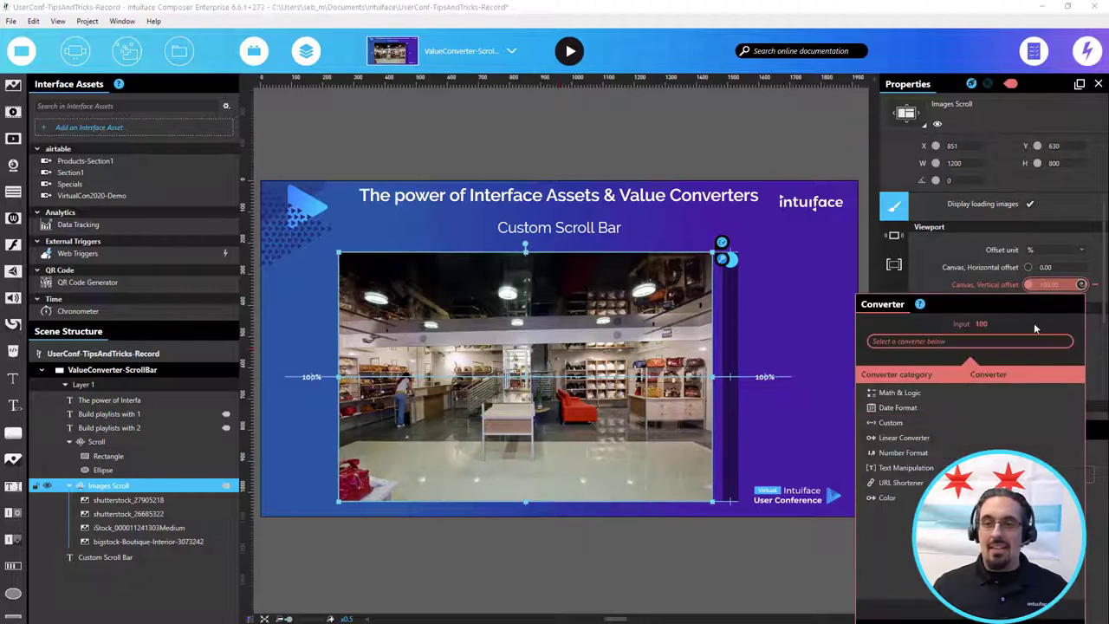
drag(997, 298, 861, 139)
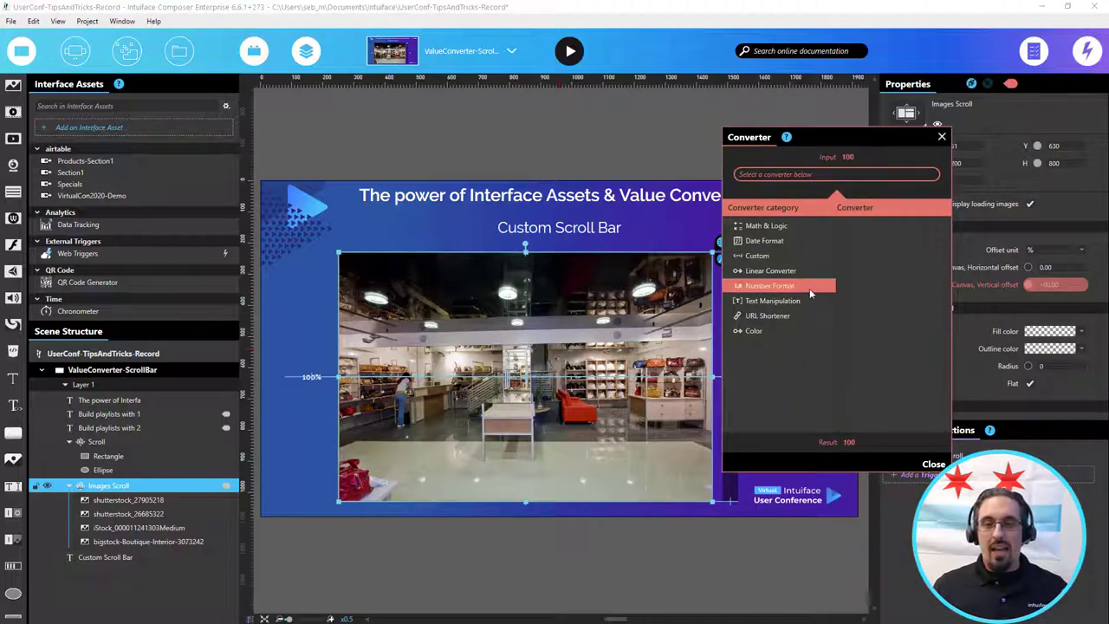
click(837, 255)
click(857, 225)
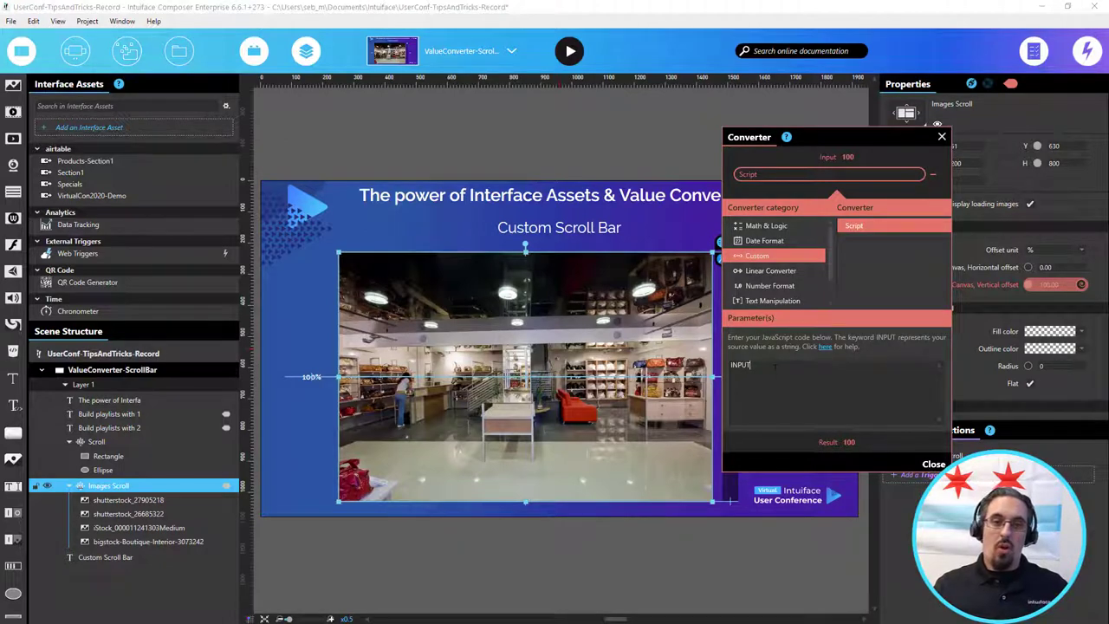
text(100-)
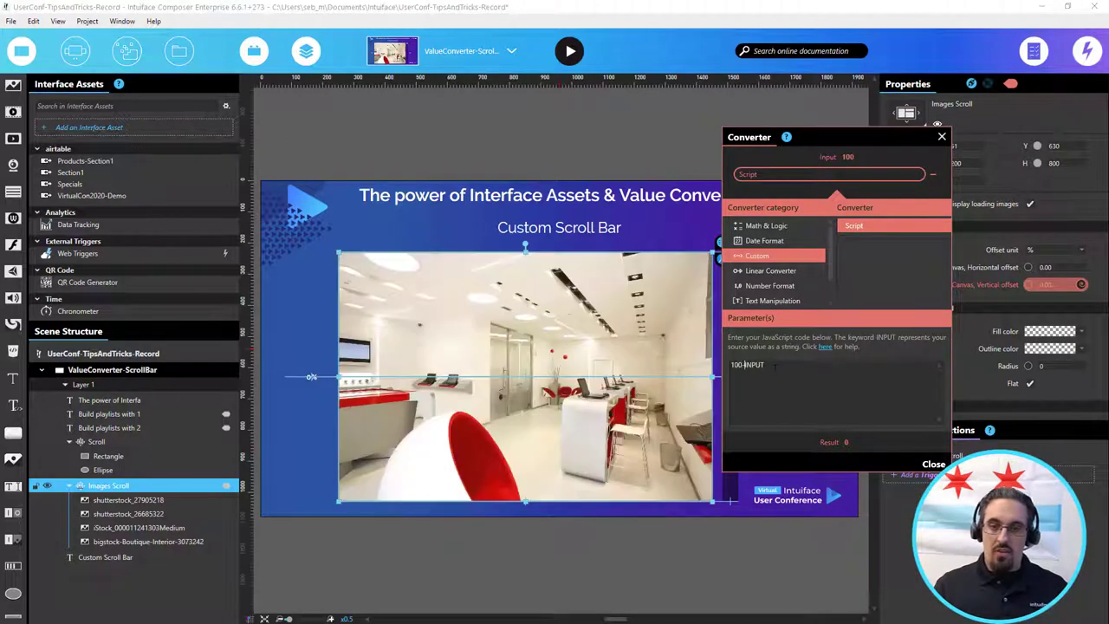
drag(763, 137, 874, 188)
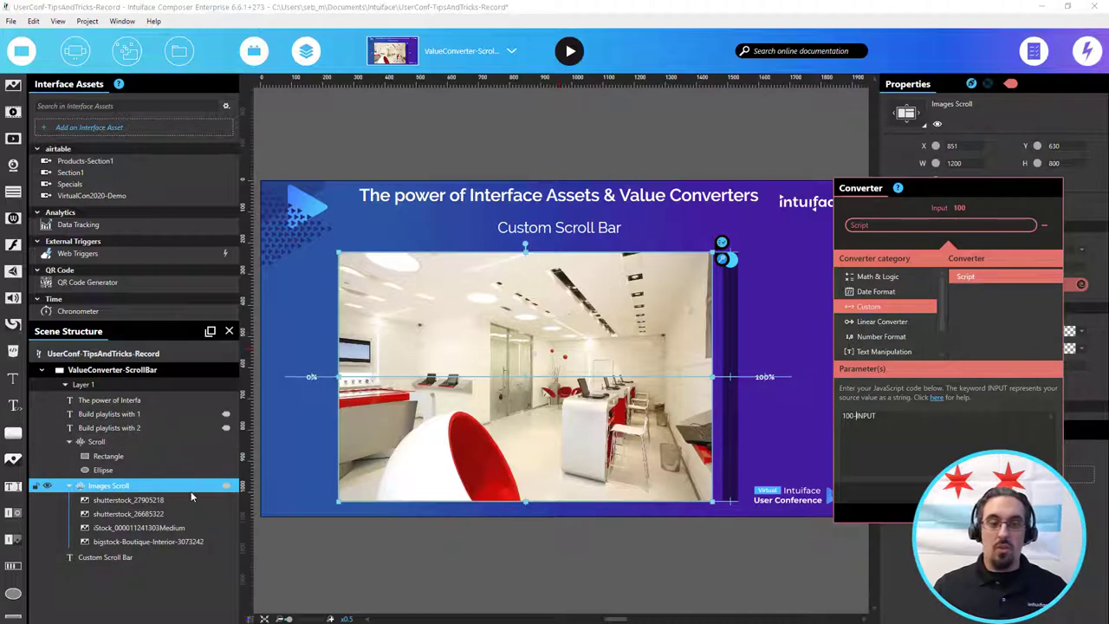
click(95, 442)
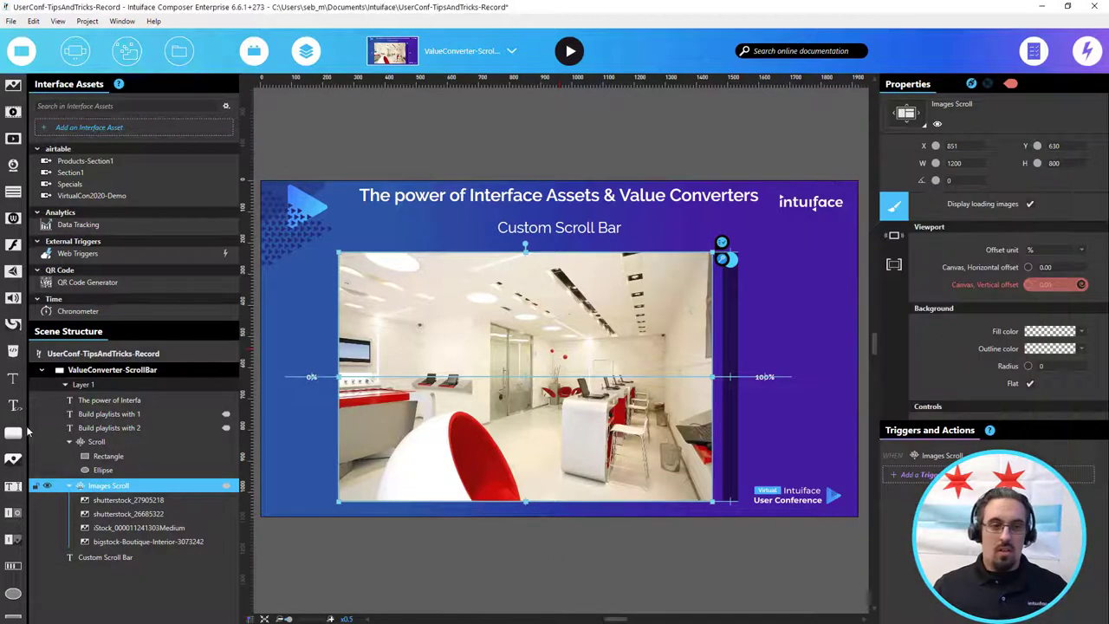
Bind the Scroll item's vertical offset to Images Scroll's Vertical offset (%).
click(95, 442)
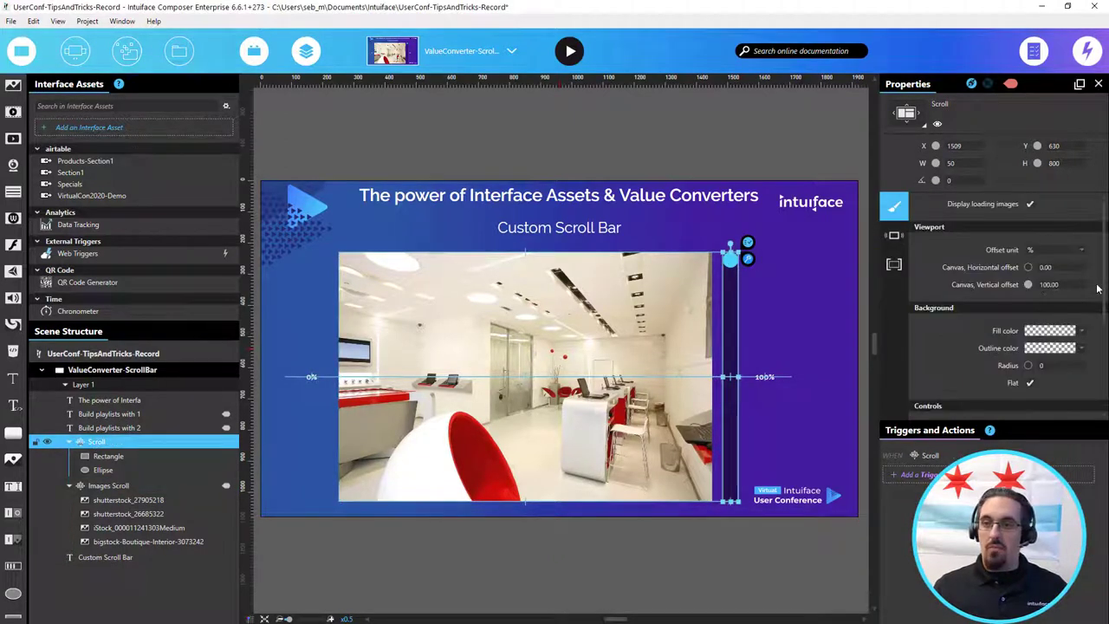
click(1096, 286)
click(943, 139)
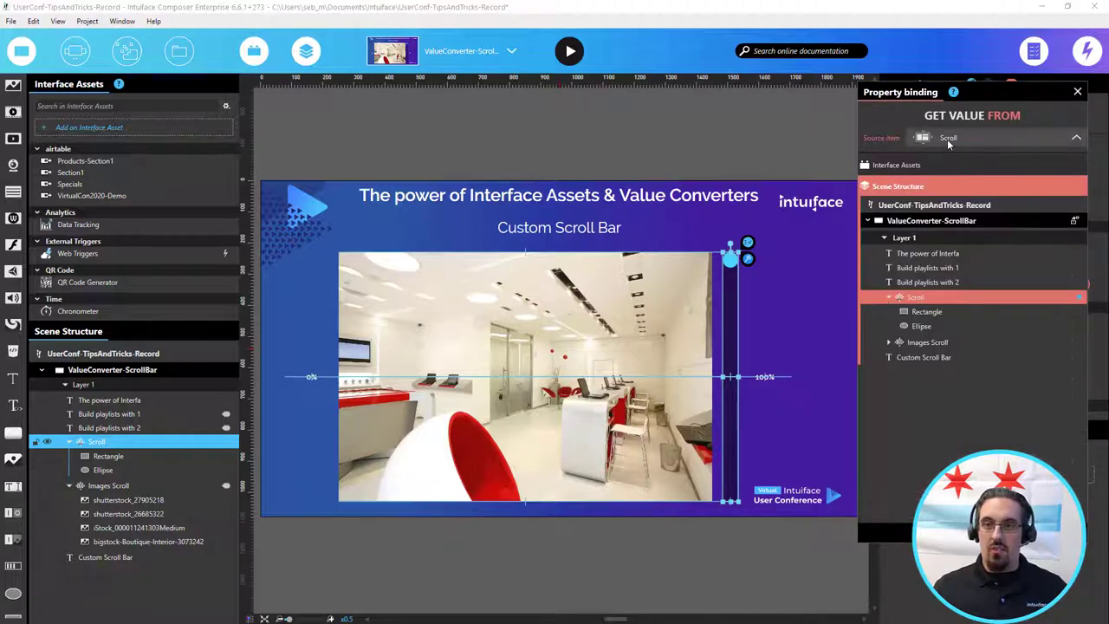
click(926, 342)
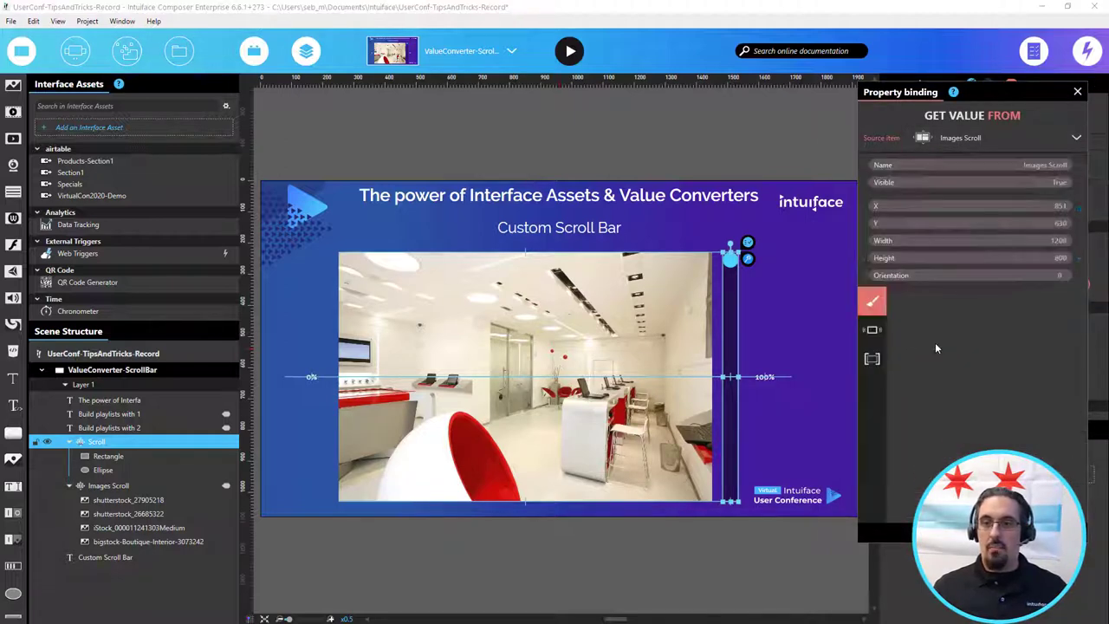
click(941, 414)
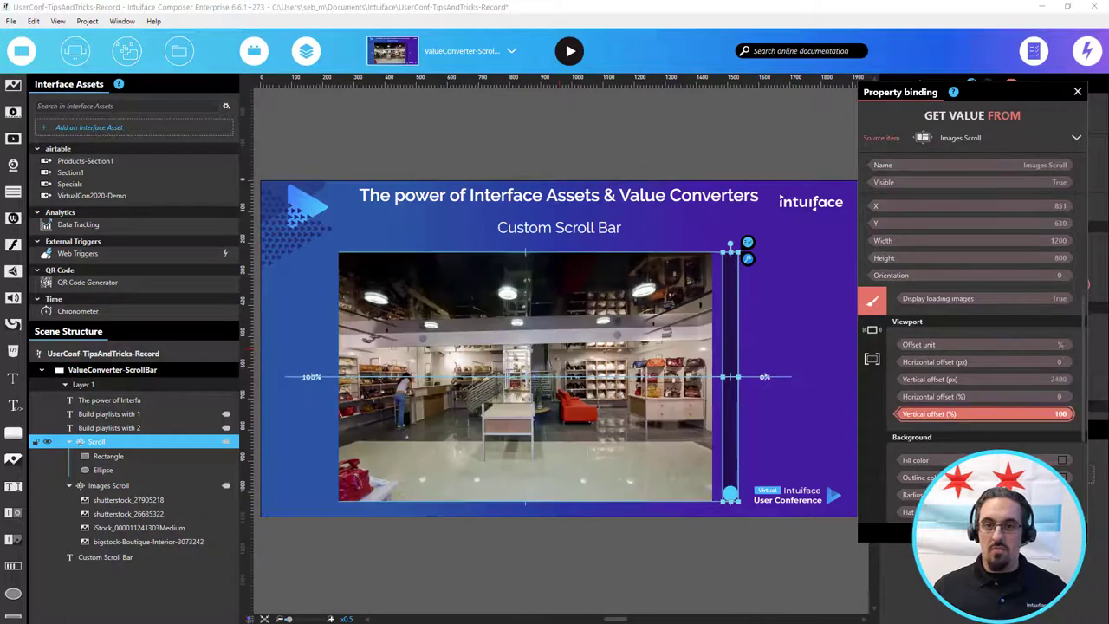
Invert that binding with a Custom Script converter computing 100-INPUT.
click(1077, 287)
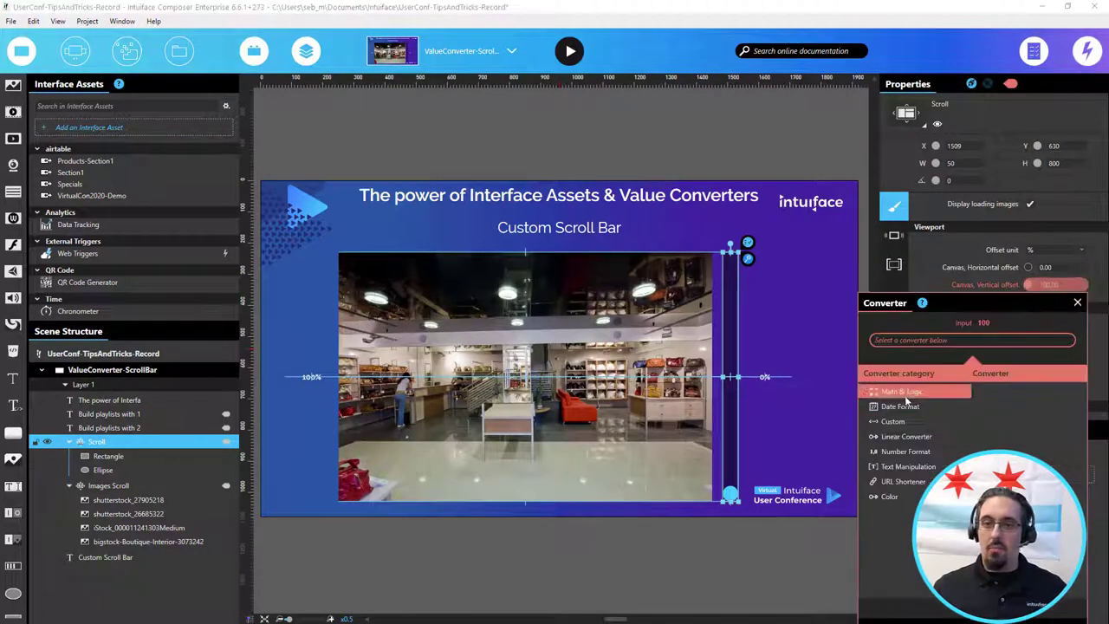
click(912, 428)
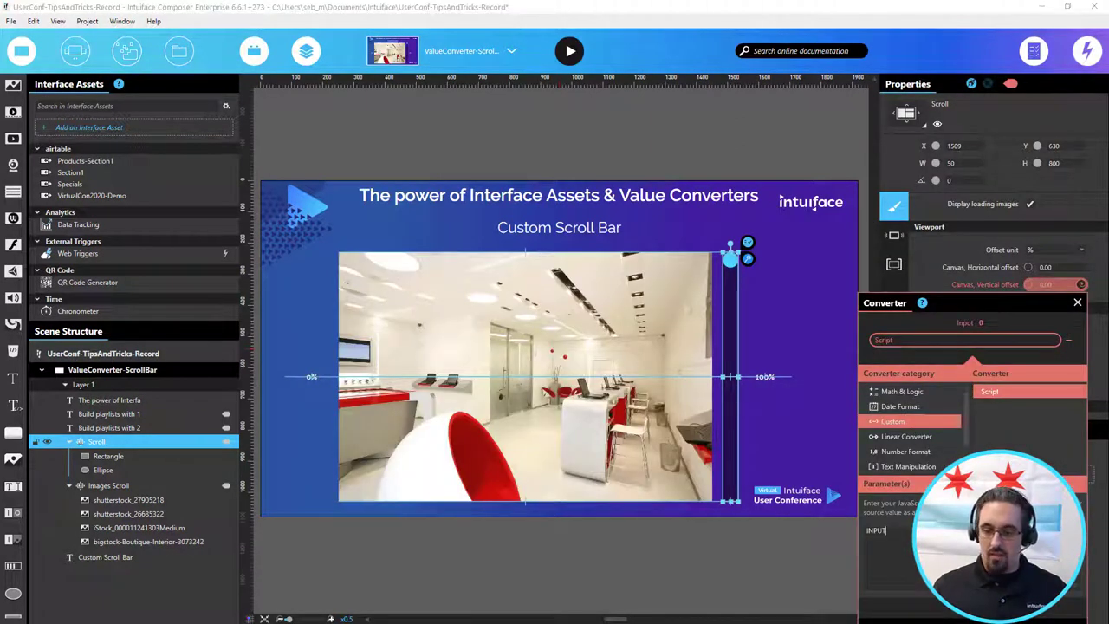
text(100-)
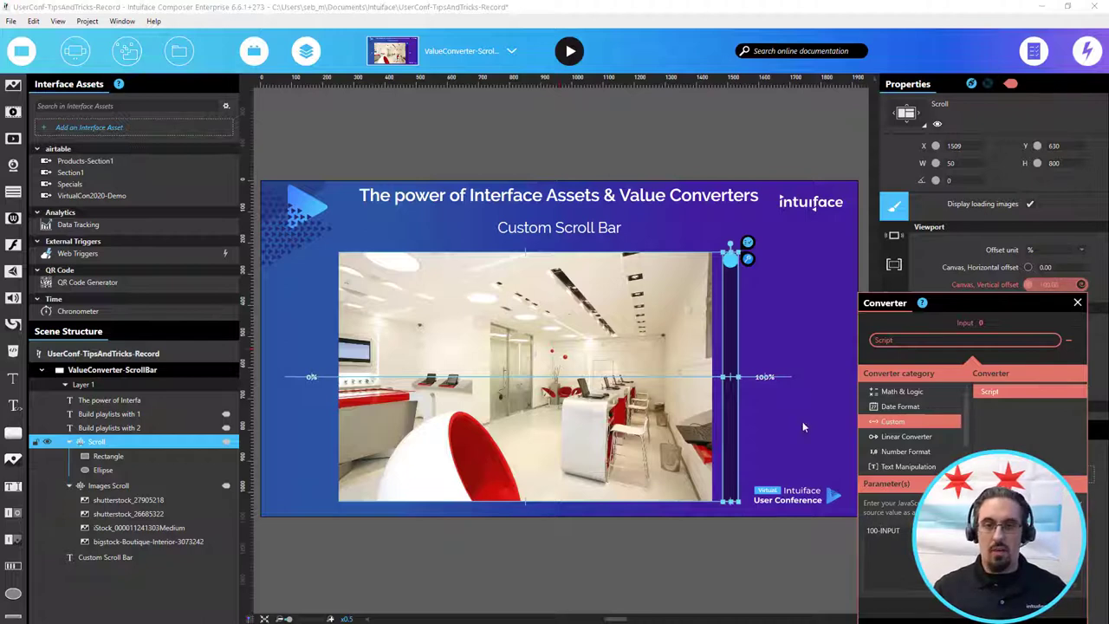
click(1077, 304)
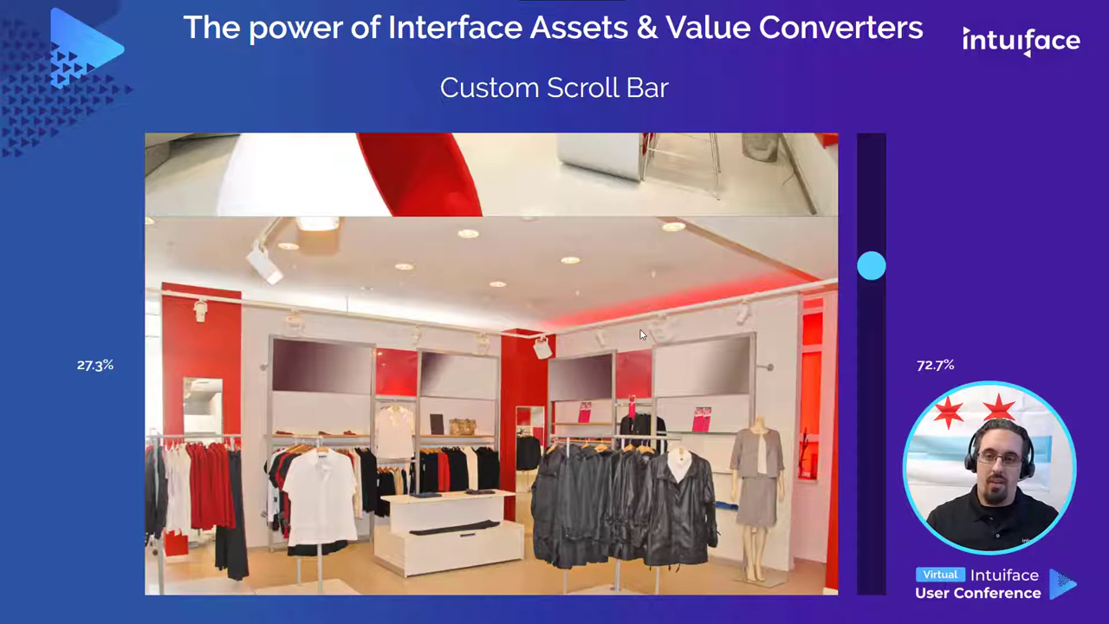
Advance from the Custom Scroll Bar scene to the Typewriter Effect scene.
key(Right)
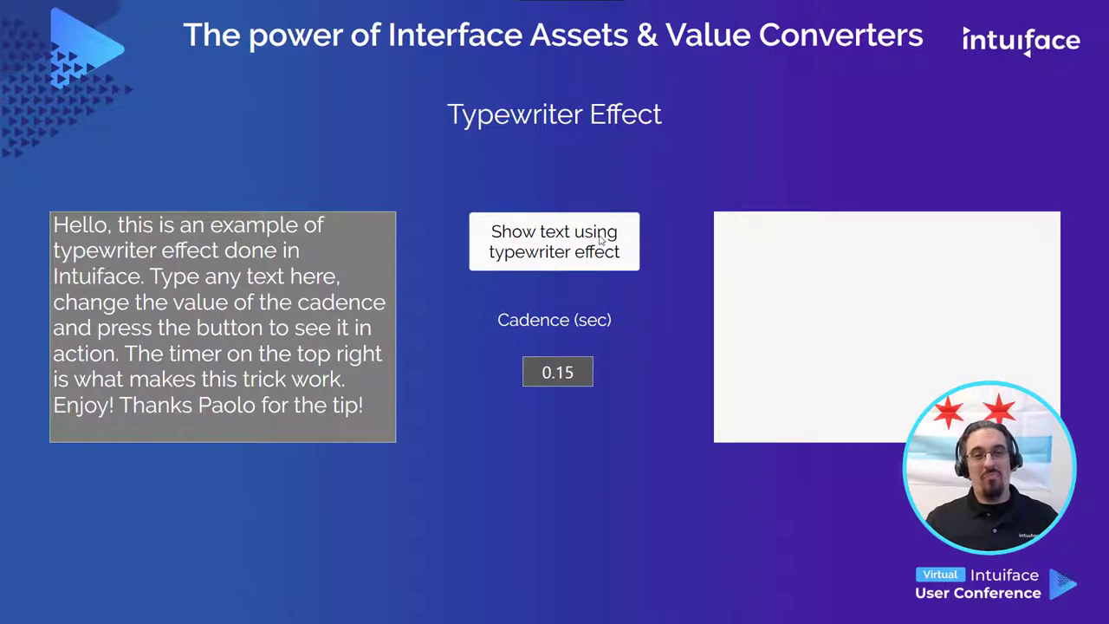
Run the typewriter effect on the sample text and select the Cadence field.
click(536, 263)
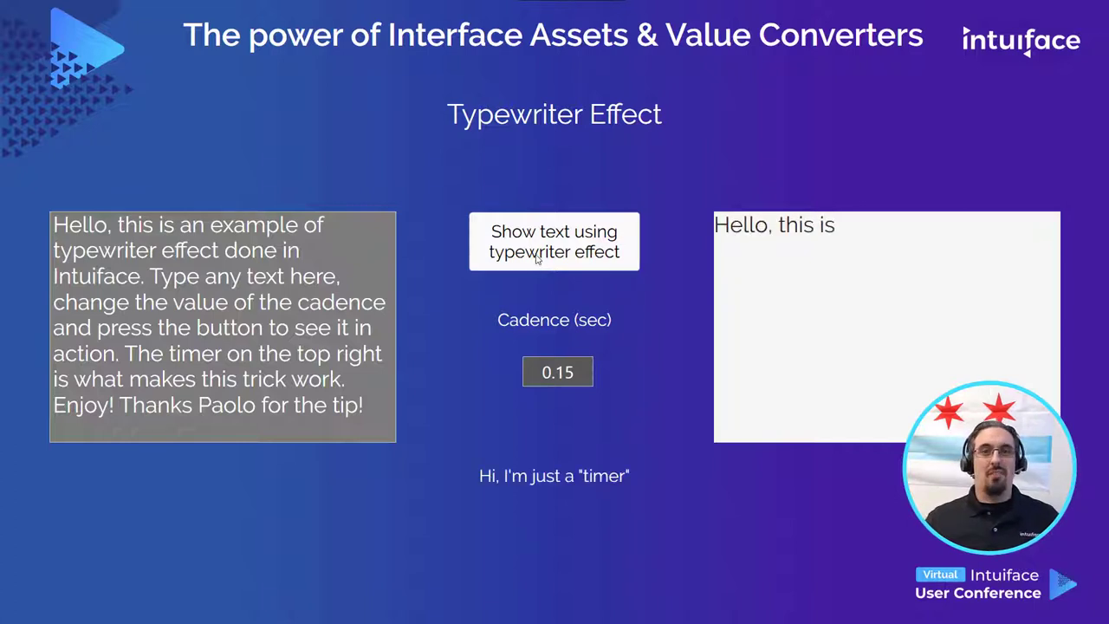
click(557, 372)
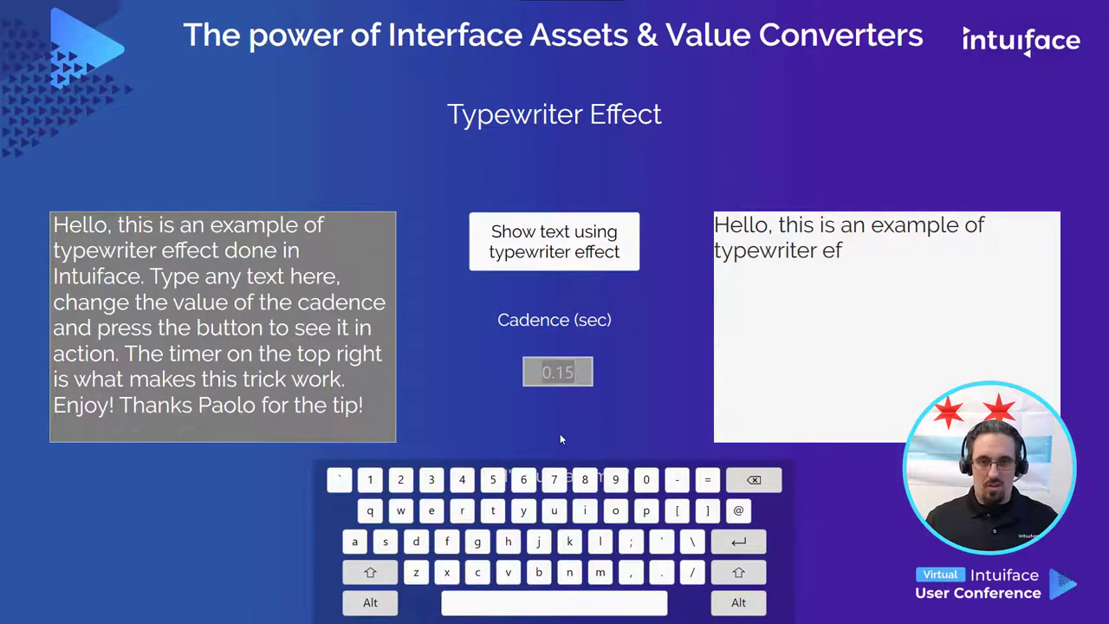
Change the cadence to 0.05 seconds and restart the typewriter text at that faster pace.
text(0.1)
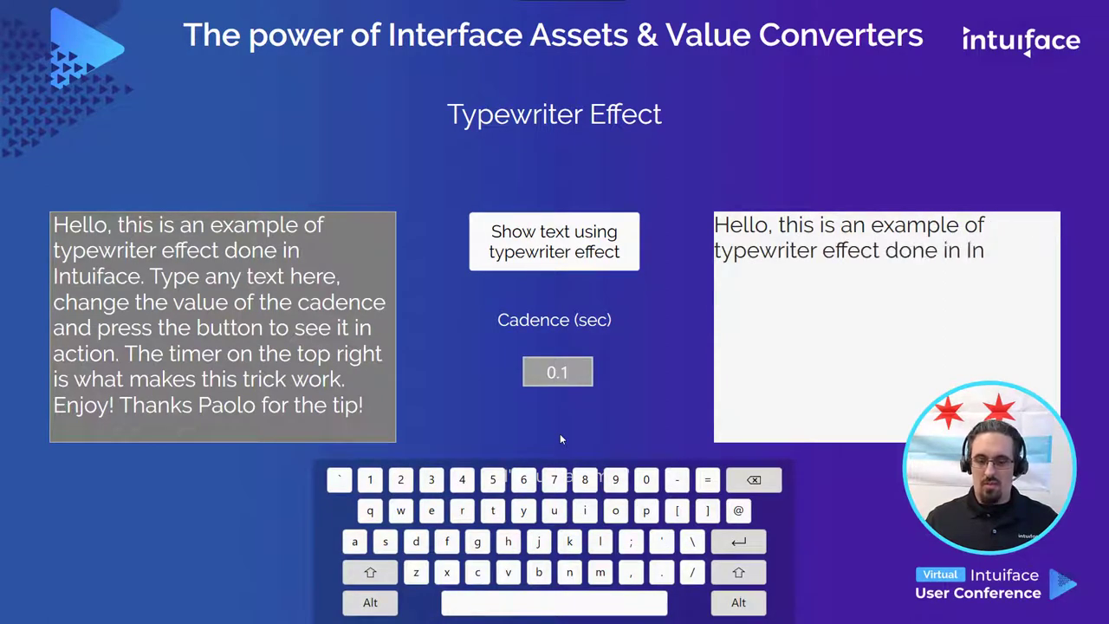
key(Left)
text(0)
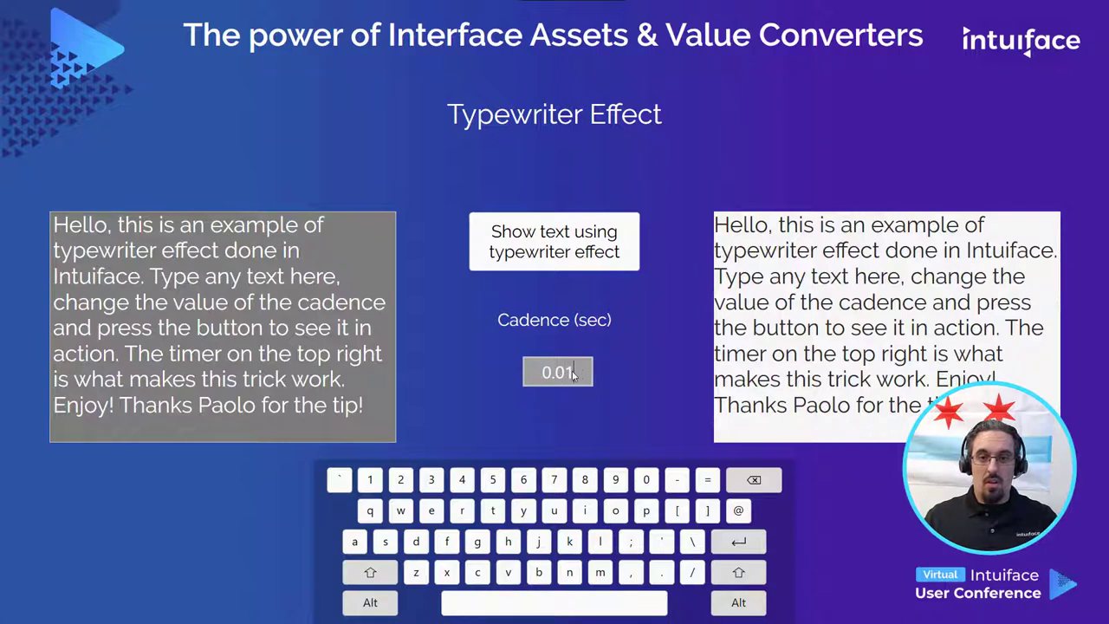
key(BackSpace)
key(BackSpace)
key(BackSpace)
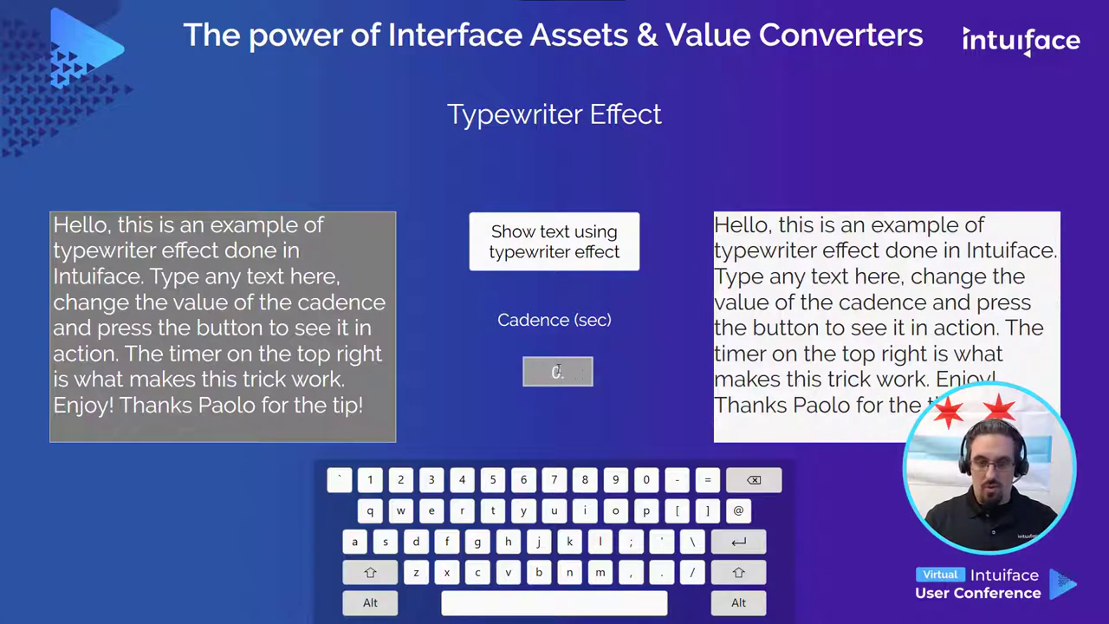
text(.5)
click(559, 269)
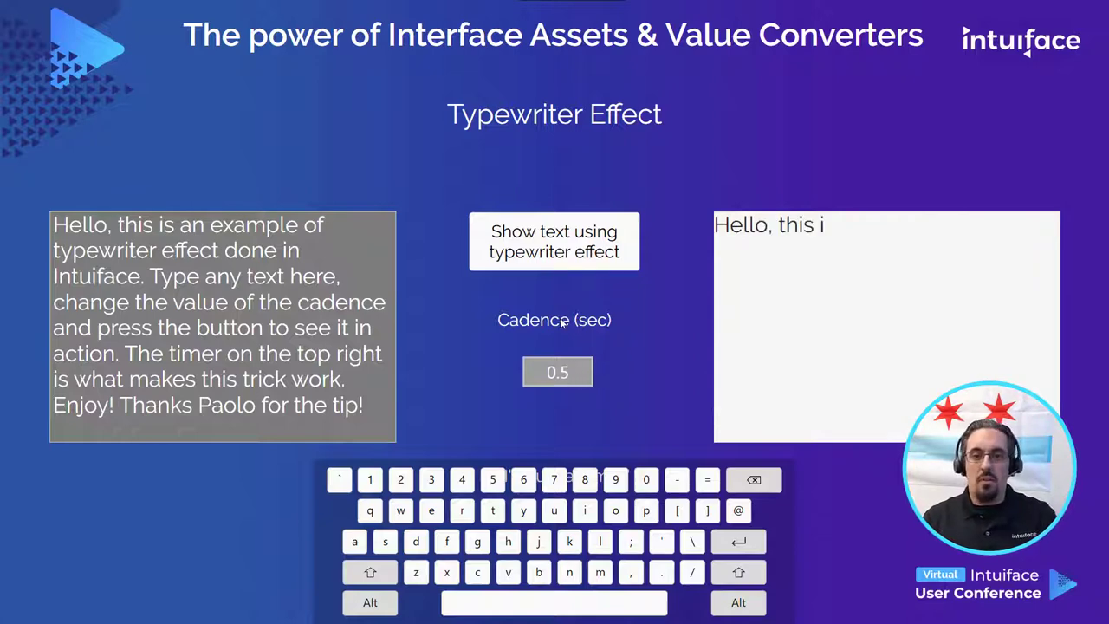
key(Left)
text(0)
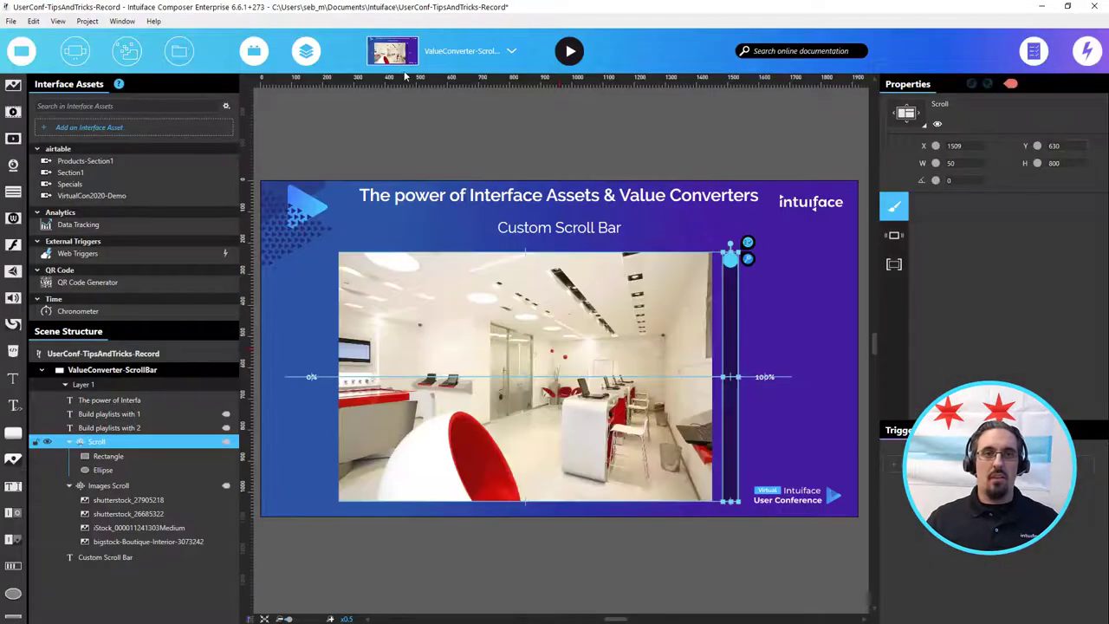
Open the Data Source Filtering Tricks scene, then switch to the Airtable window.
click(468, 50)
scroll(401, 253, down, 2)
click(400, 230)
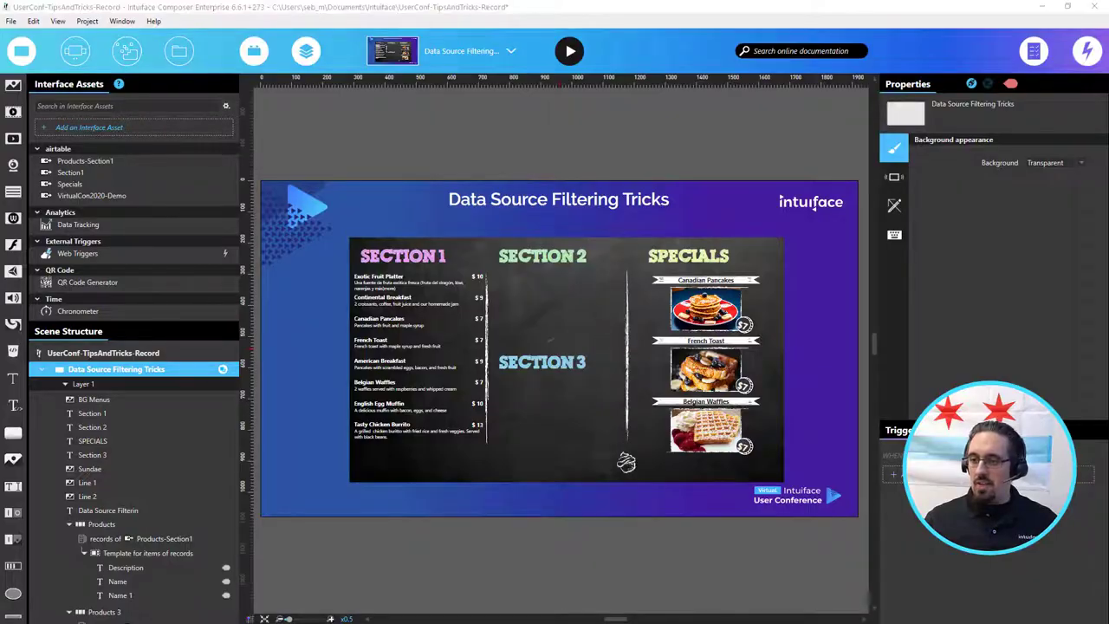
key(alt+Tab)
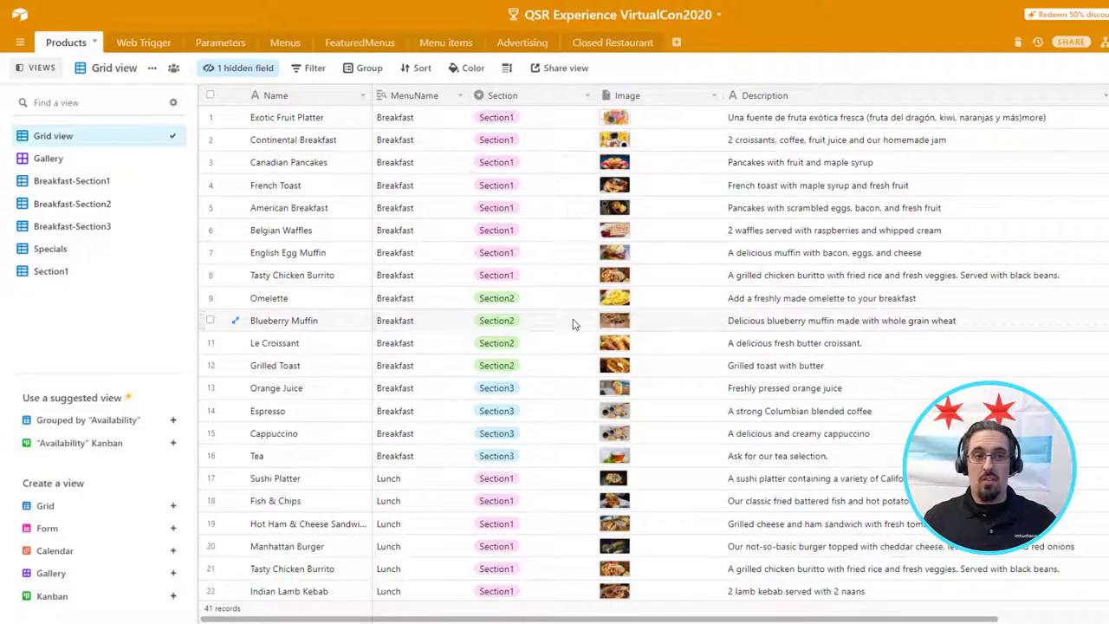
Check the Breakfast-Section1 view's two filters, then show the Breakfast-Section2 view.
click(103, 185)
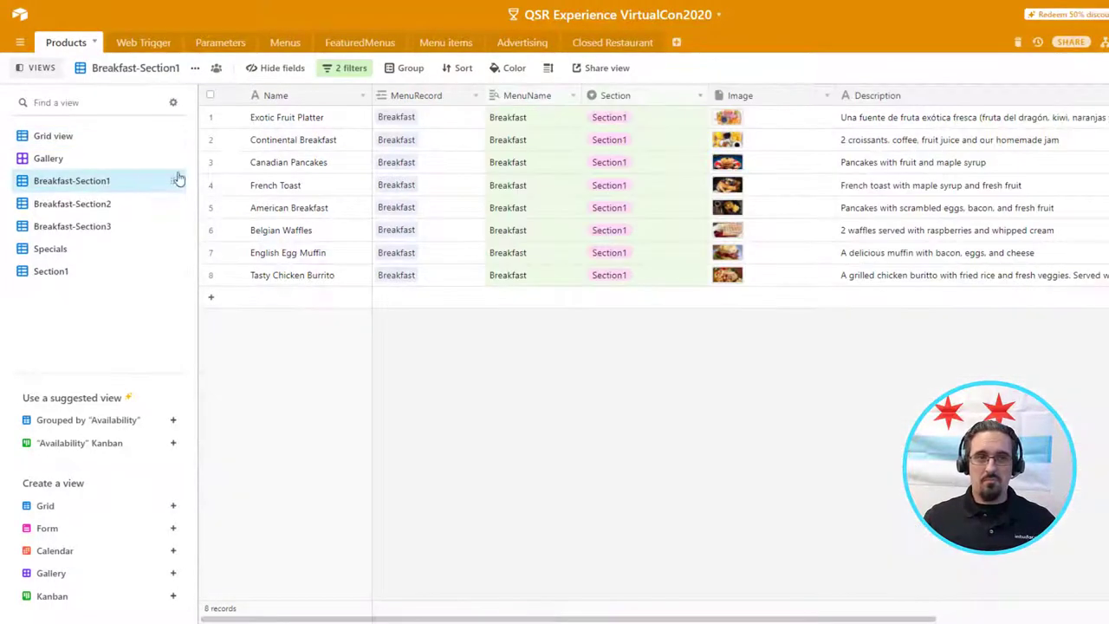
click(345, 69)
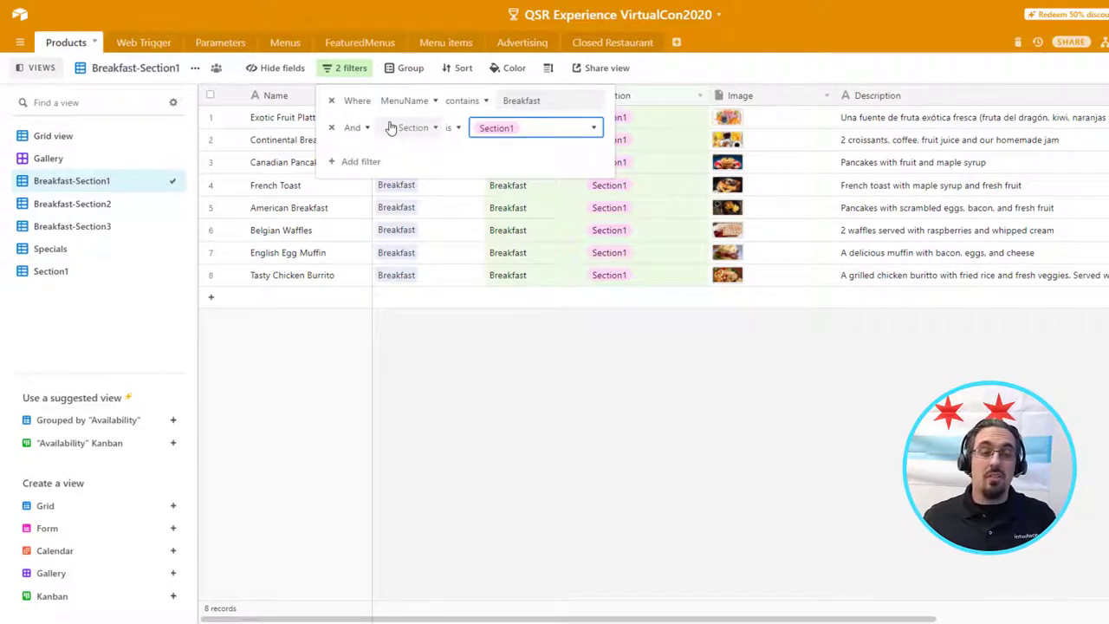
click(80, 205)
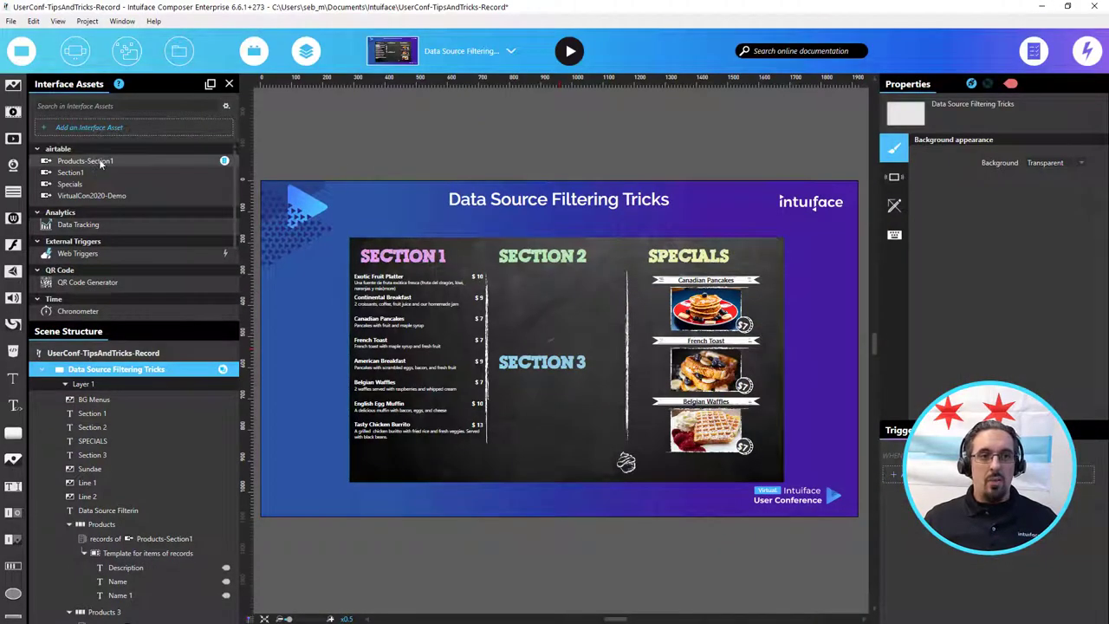
Create a Products-Section2 interface asset from the Breakfast-Section2 request in API Explorer.
click(96, 162)
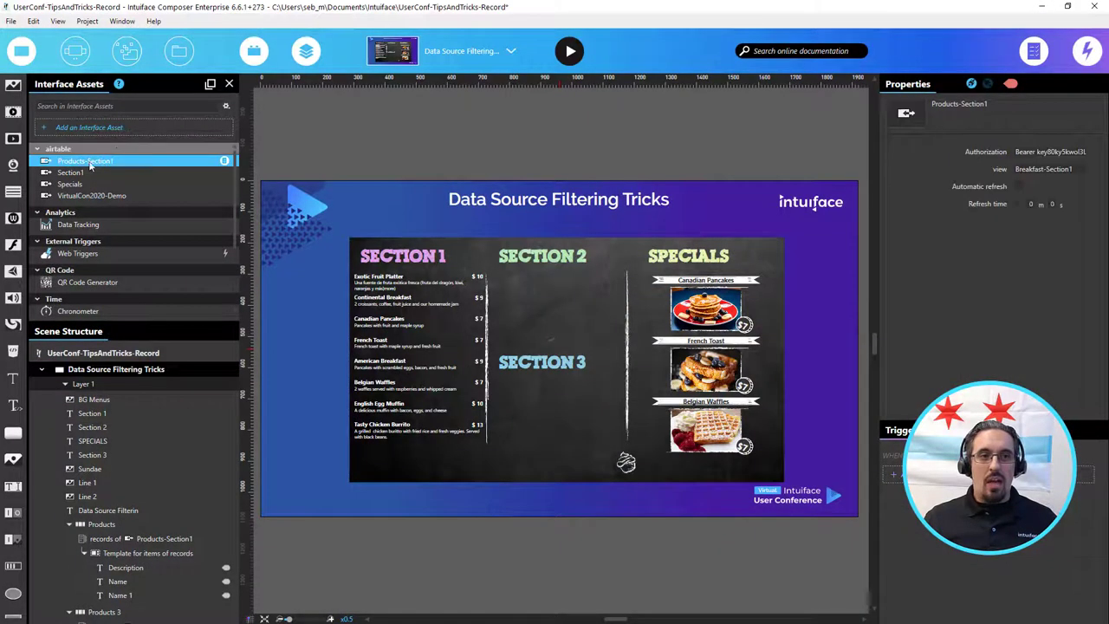
click(123, 126)
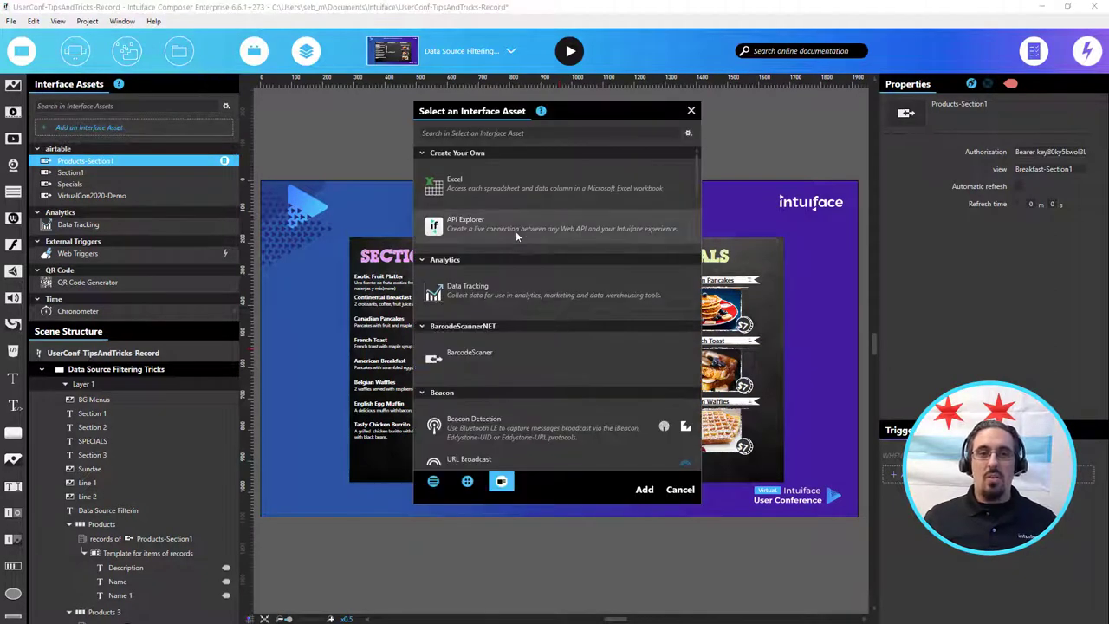
double_click(519, 222)
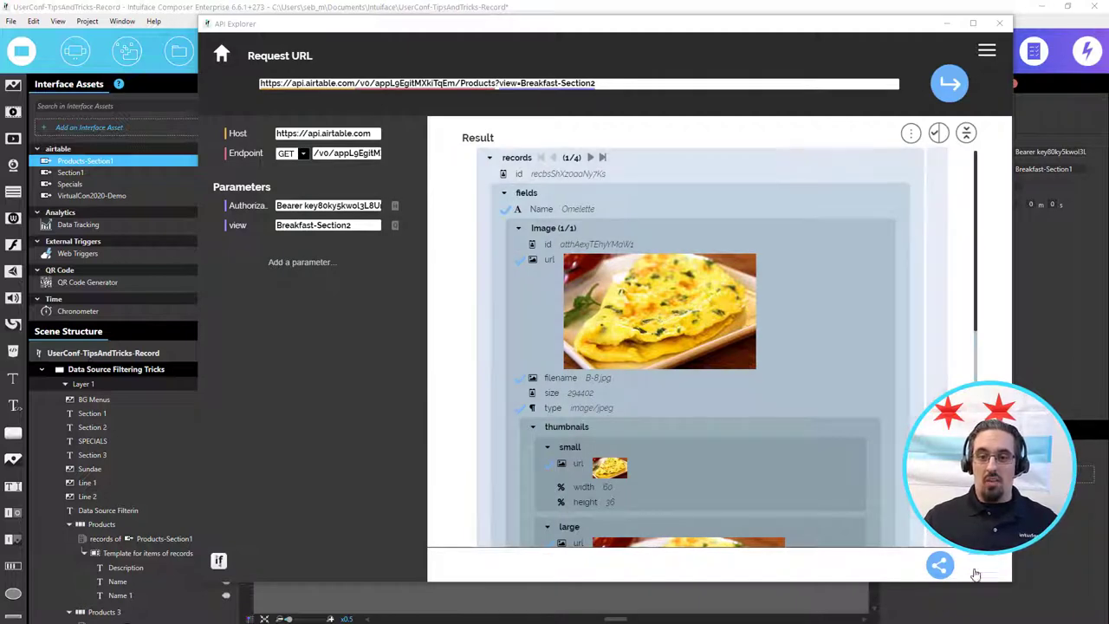
click(940, 565)
click(858, 482)
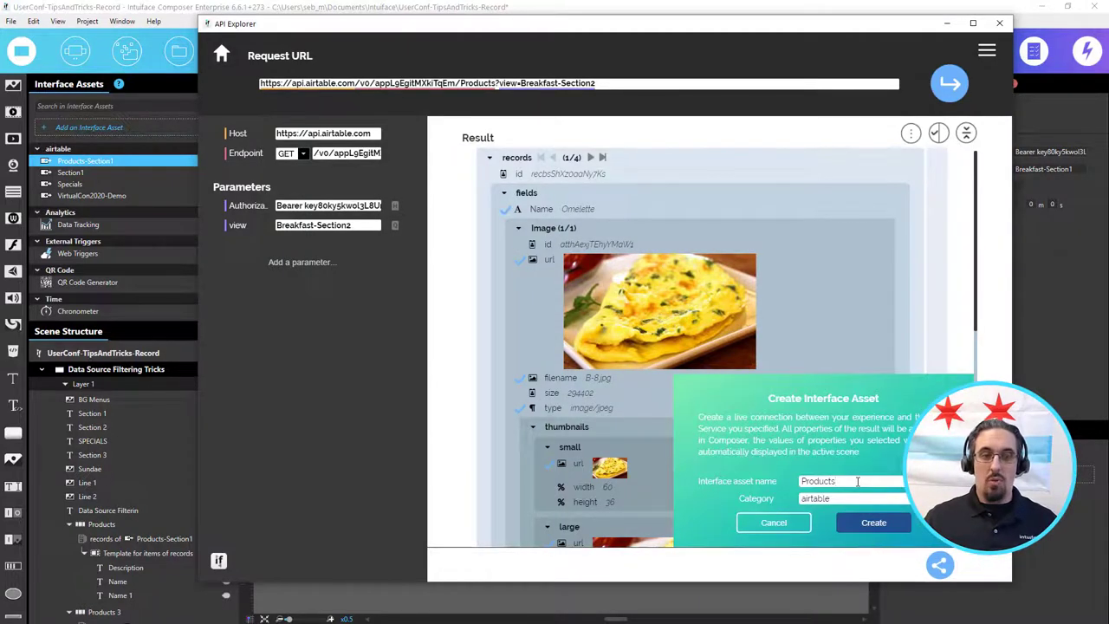
text(-Section2)
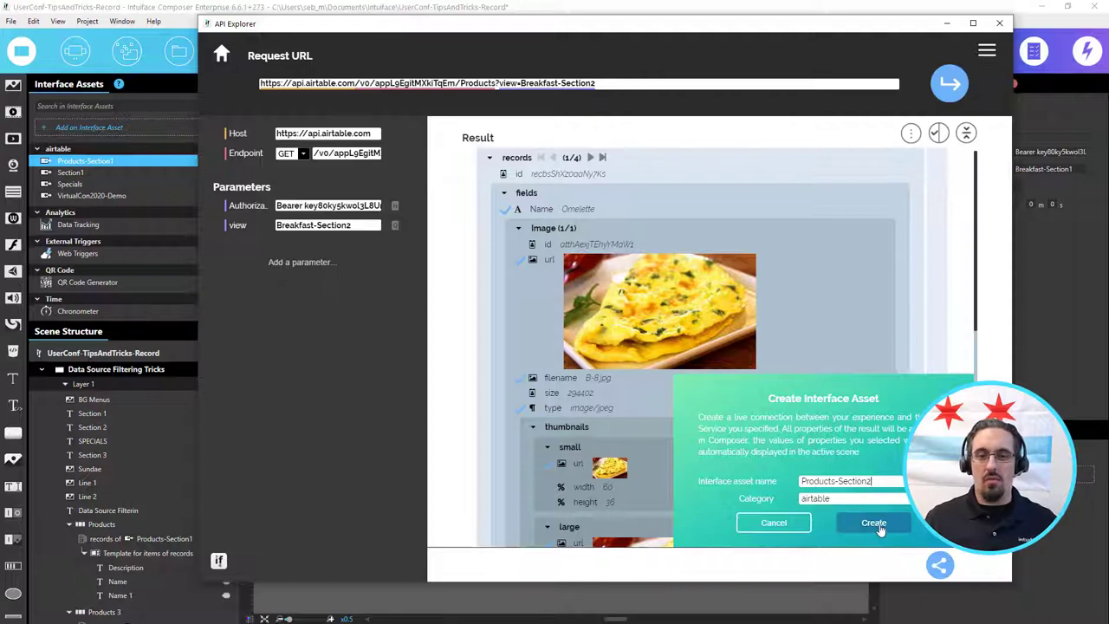
click(879, 526)
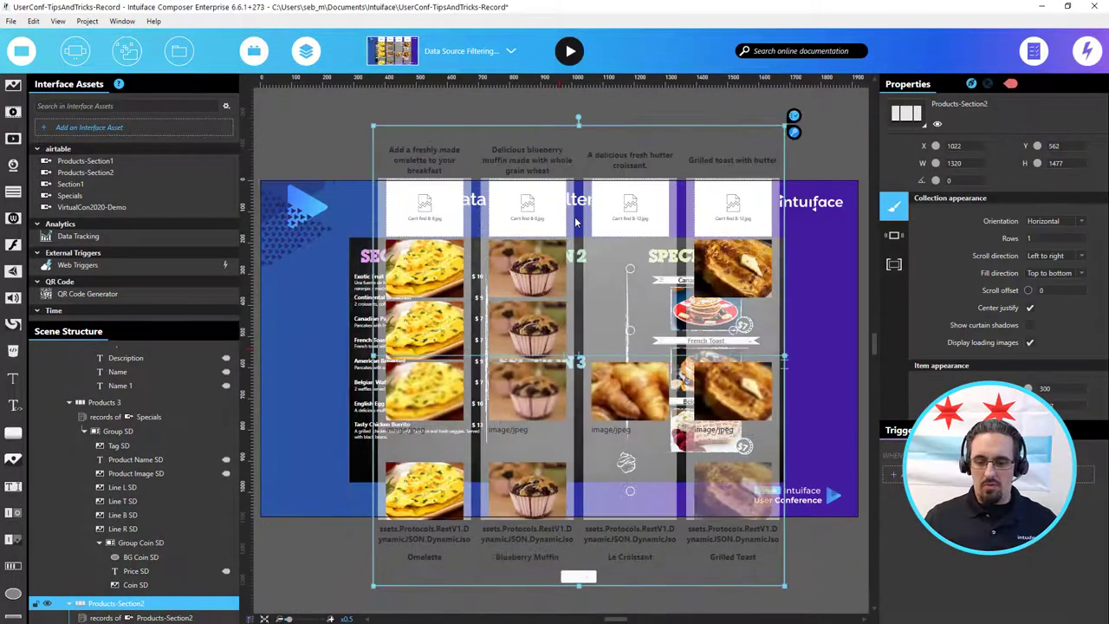
Replace the auto-added collection with a Section 1 list copy bound to Products-Section2 records.
key(ctrl+z)
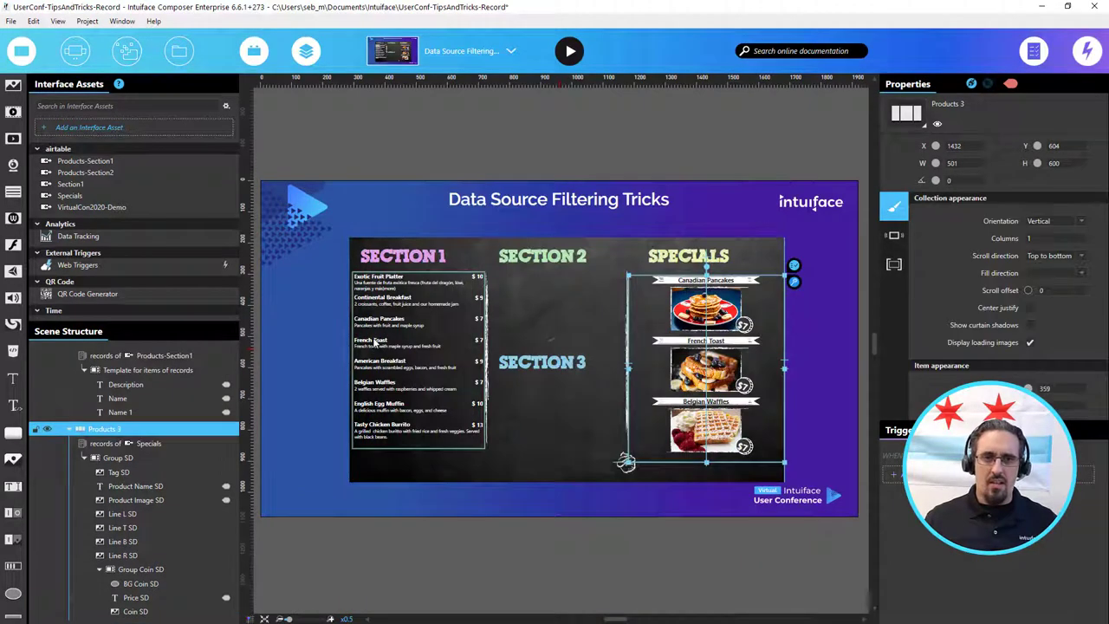
click(375, 341)
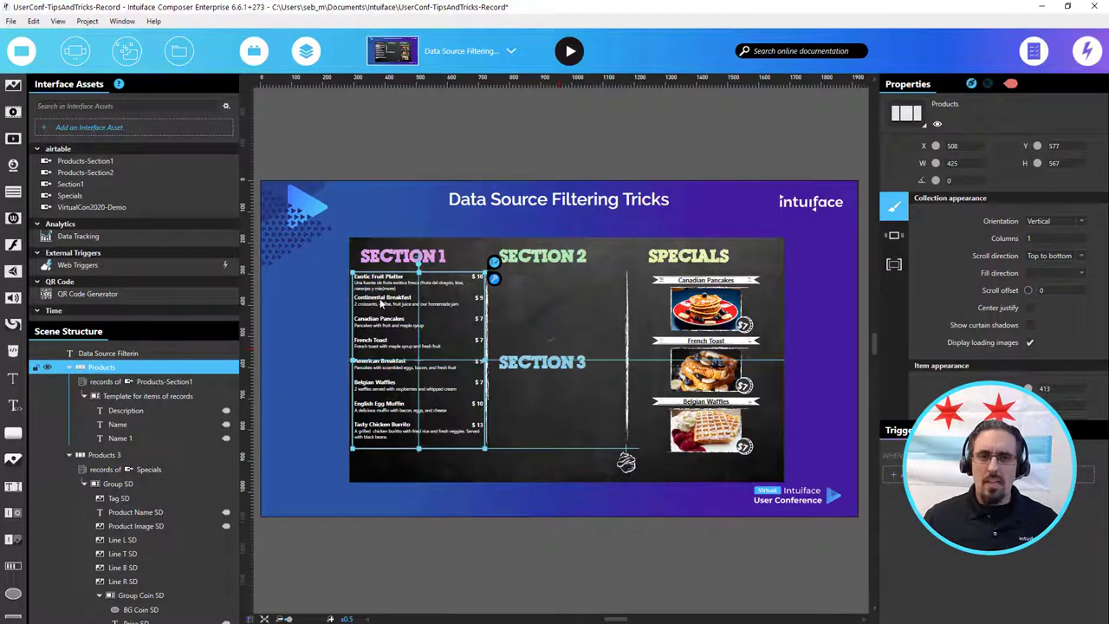
key(ctrl+d)
drag(378, 320, 513, 329)
scroll(77, 414, down, 2)
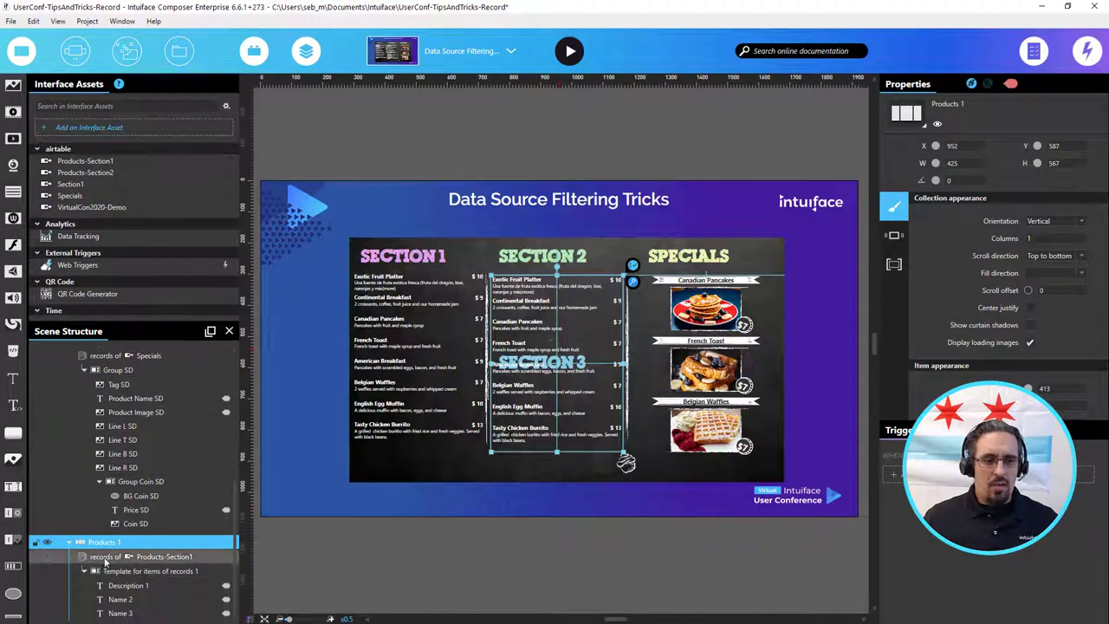
click(169, 560)
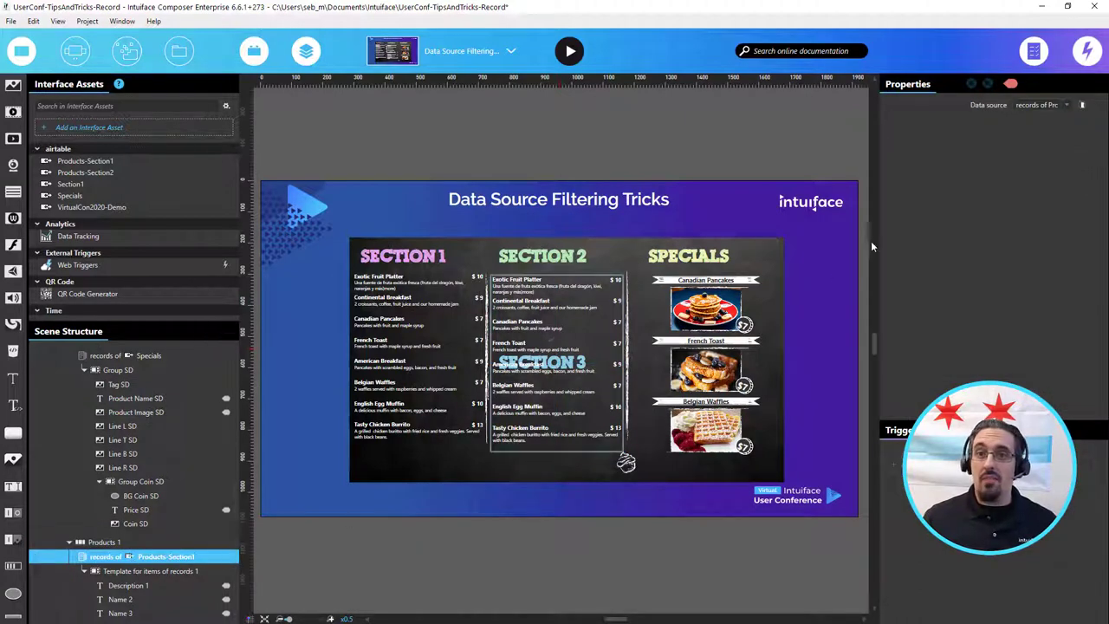
click(1052, 107)
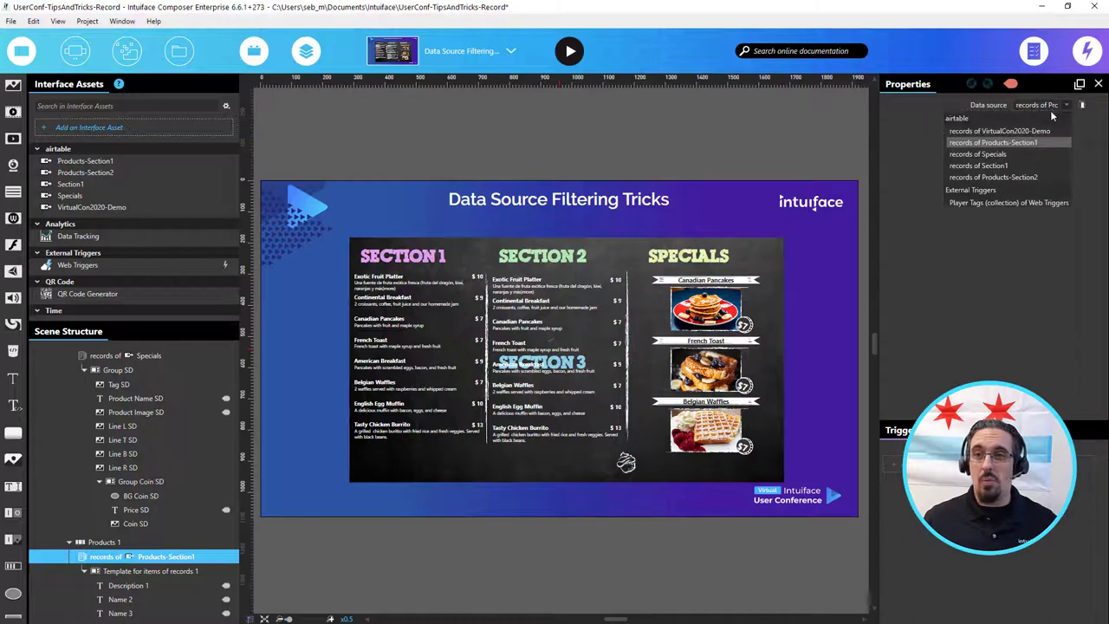
click(1023, 178)
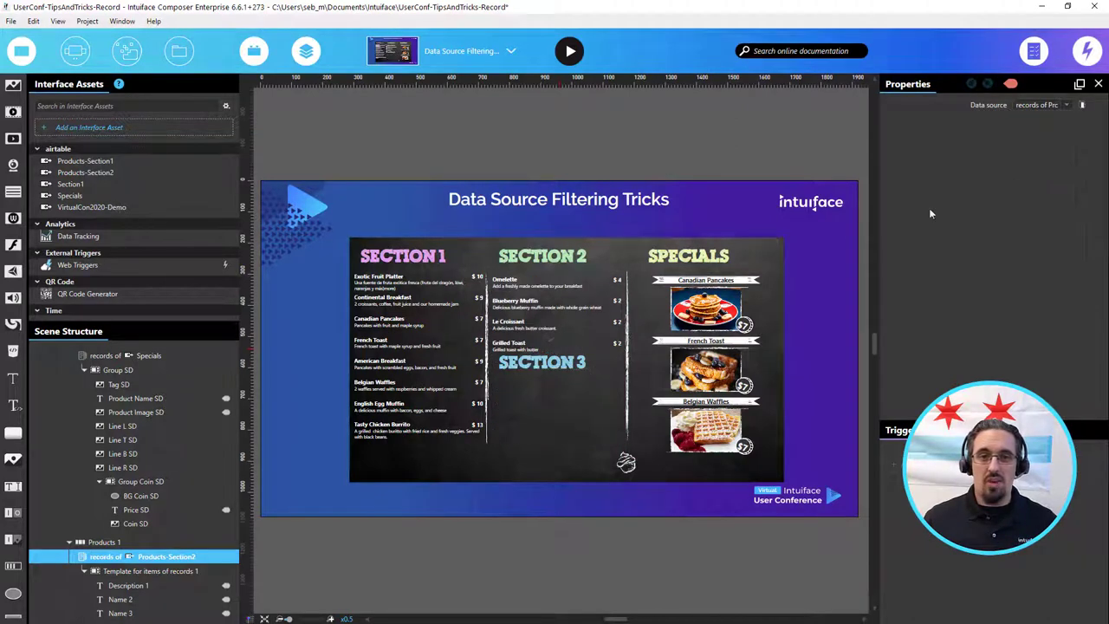
Shorten the Section 2 list to height 258 so it ends above SECTION 3.
click(545, 332)
scroll(525, 321, up, 2)
scroll(526, 321, up, 1)
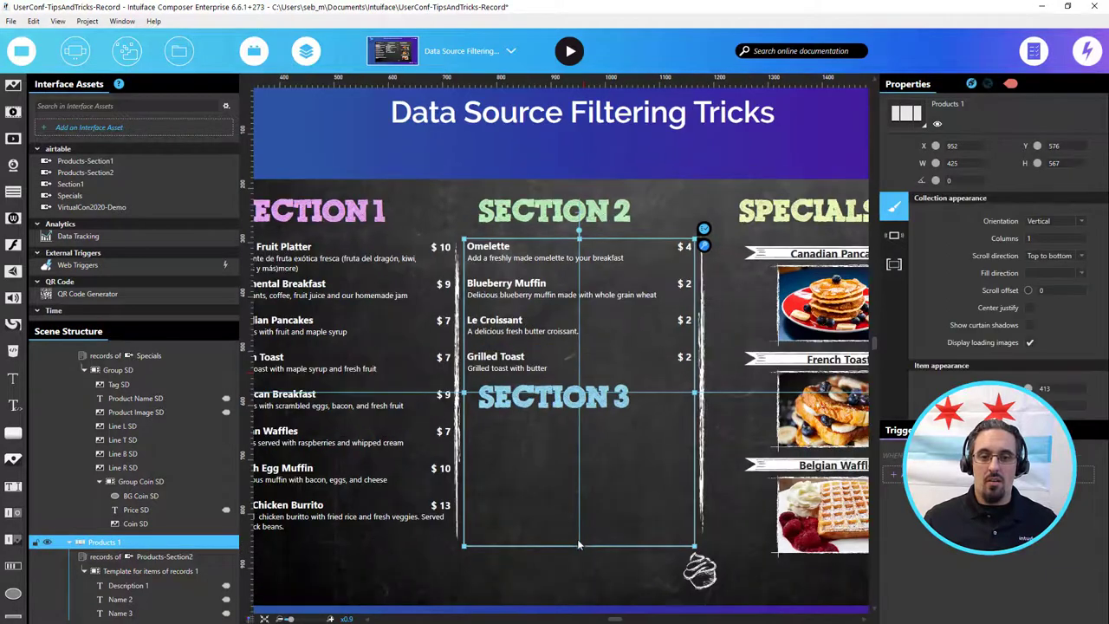
drag(580, 549, 580, 381)
Duplicate the four-item Section 2 breakfast list and place the copy beneath the SECTION 3 heading.
click(569, 443)
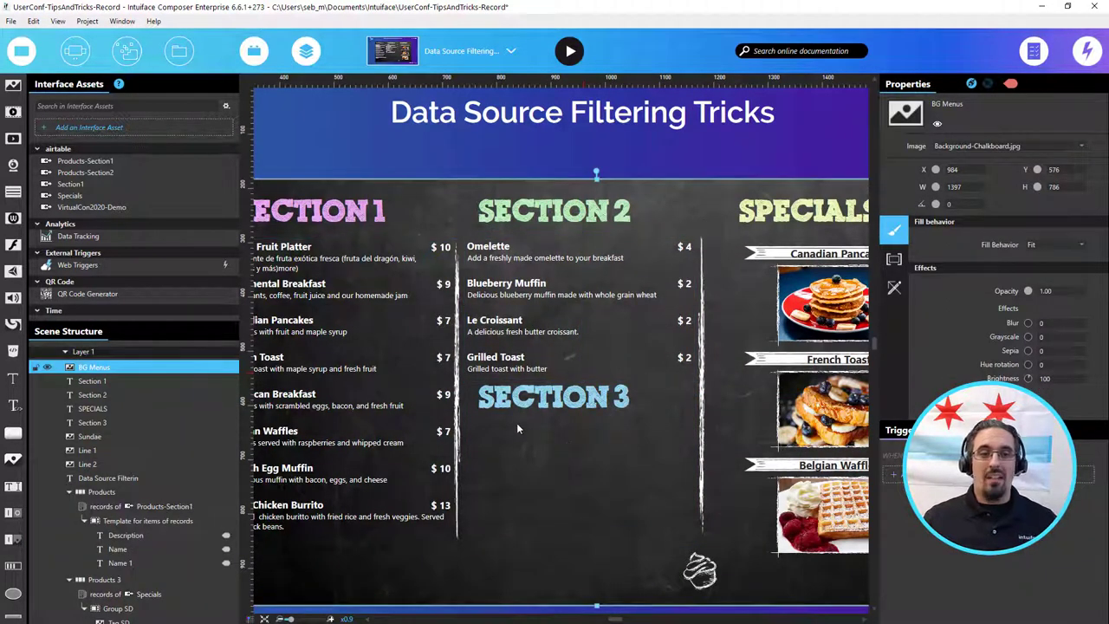
scroll(516, 423, down, 4)
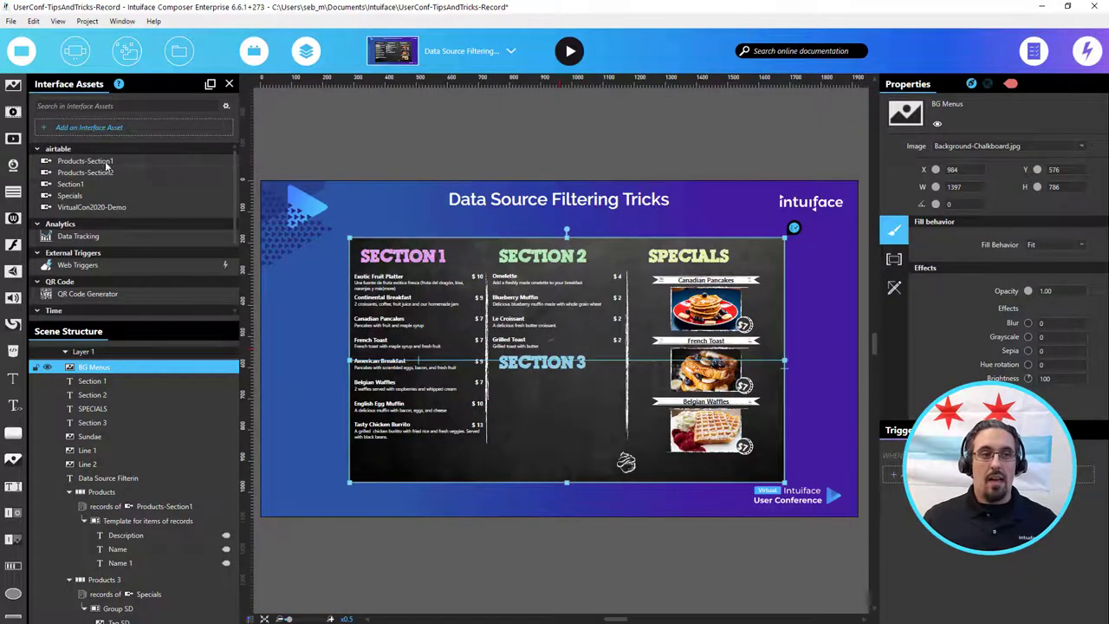
click(586, 341)
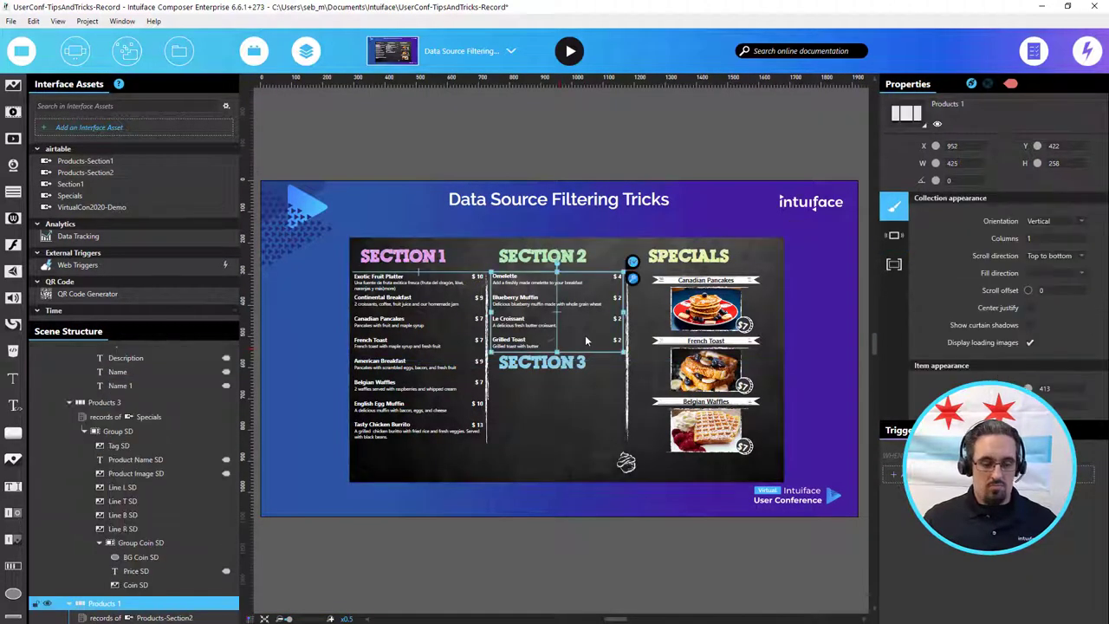
drag(558, 371, 579, 436)
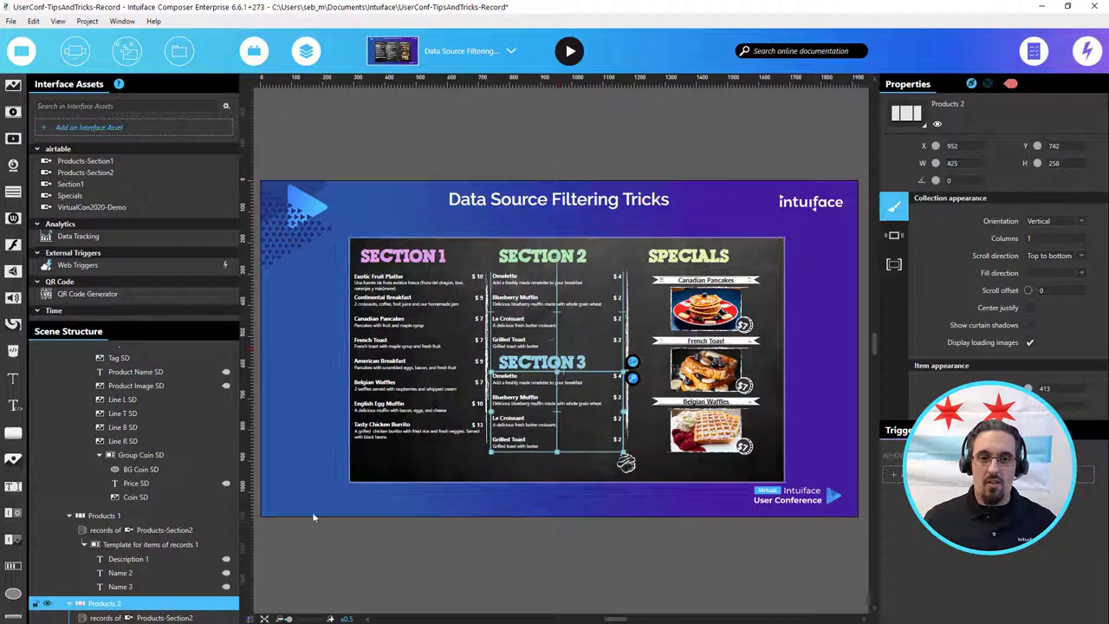
scroll(149, 598, down, 1)
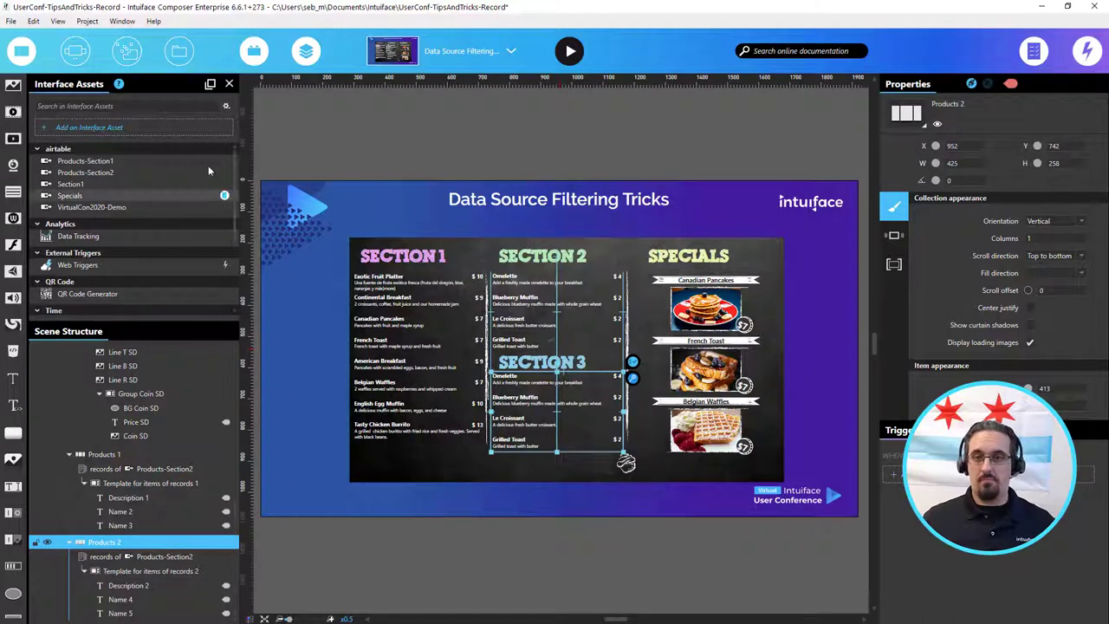
click(461, 54)
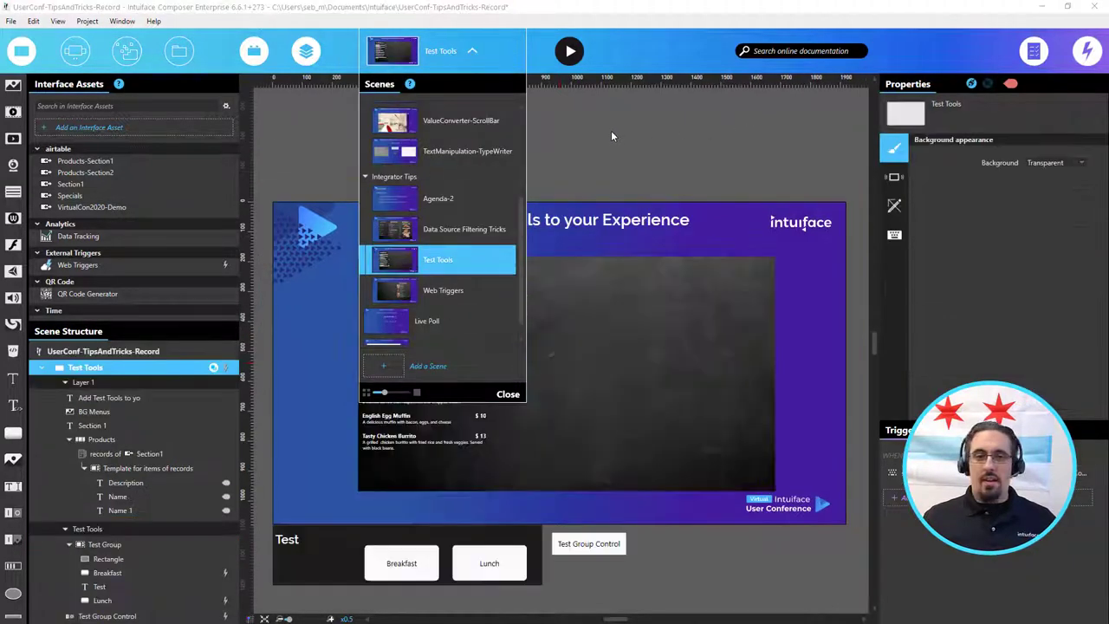
In the Test Tools scene, move Test Group Control up onto the stage and start Play mode.
click(610, 132)
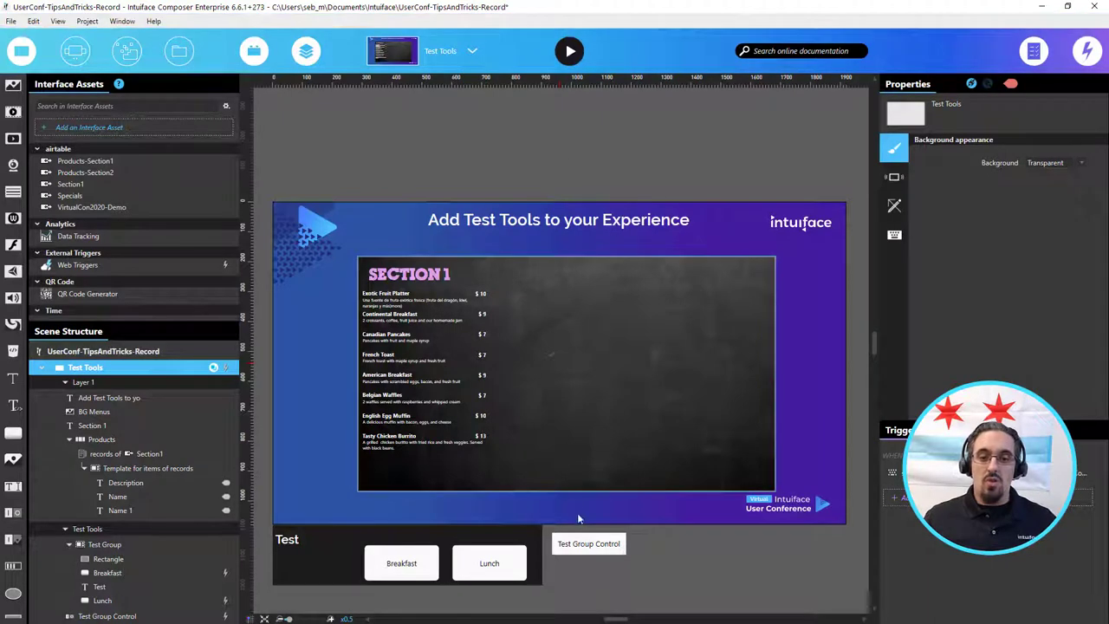
click(85, 528)
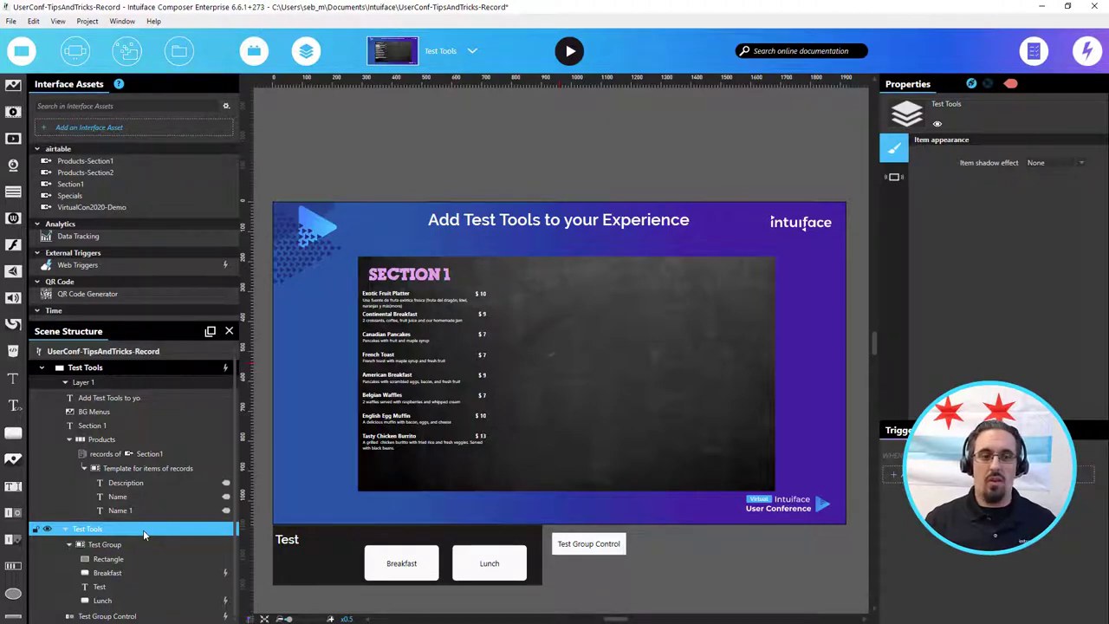
click(619, 551)
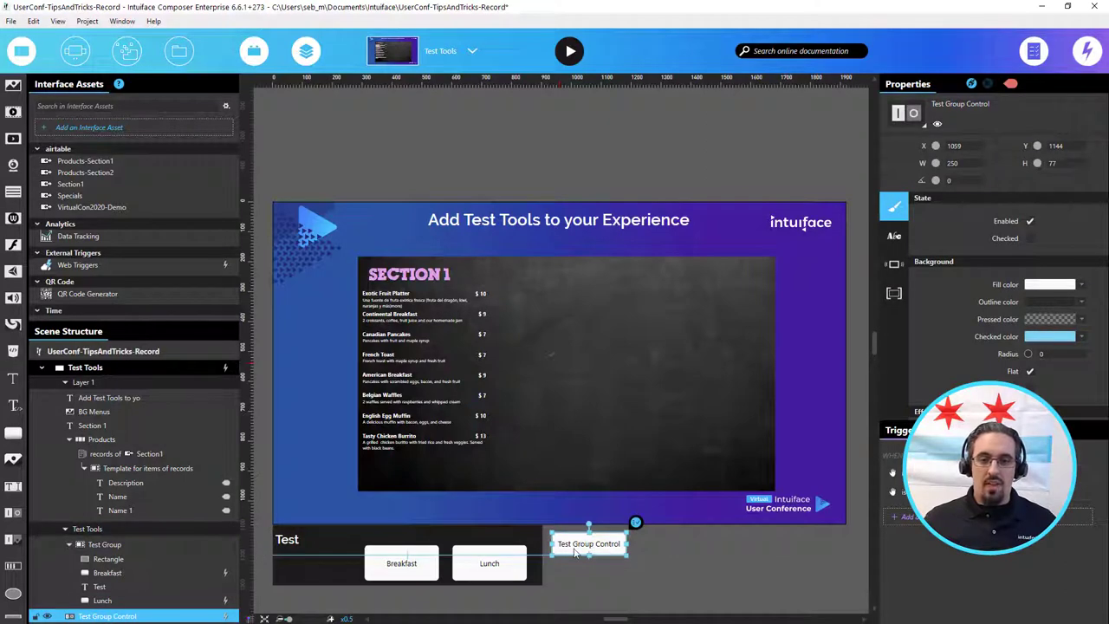
drag(575, 555, 573, 514)
click(573, 57)
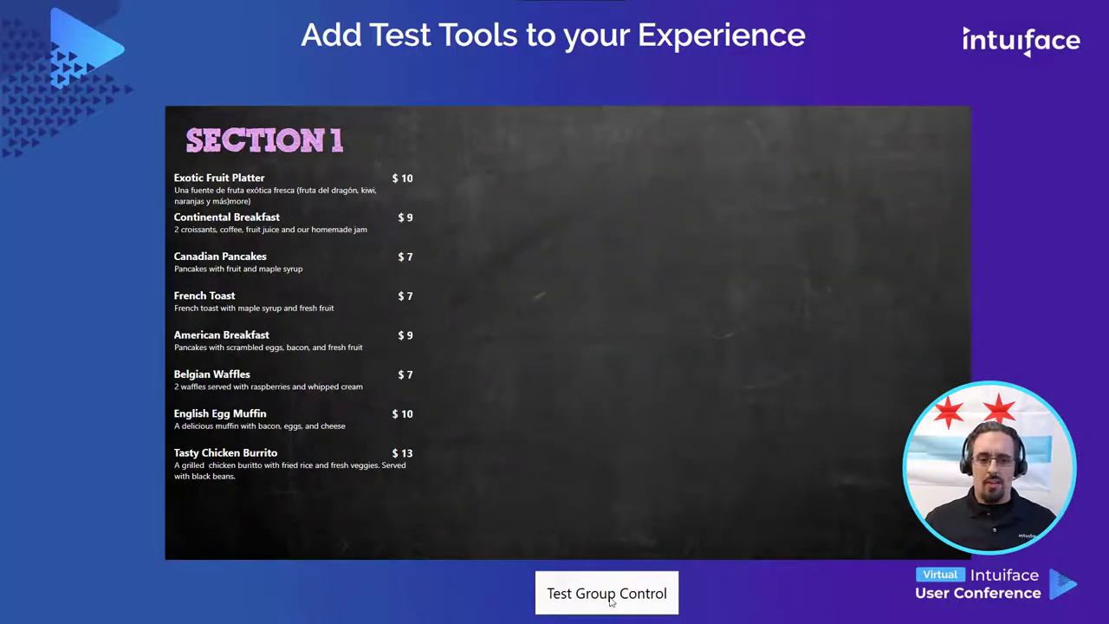
Reveal the test panel, switch the live menu to Lunch then back to Breakfast, and hide it.
click(607, 597)
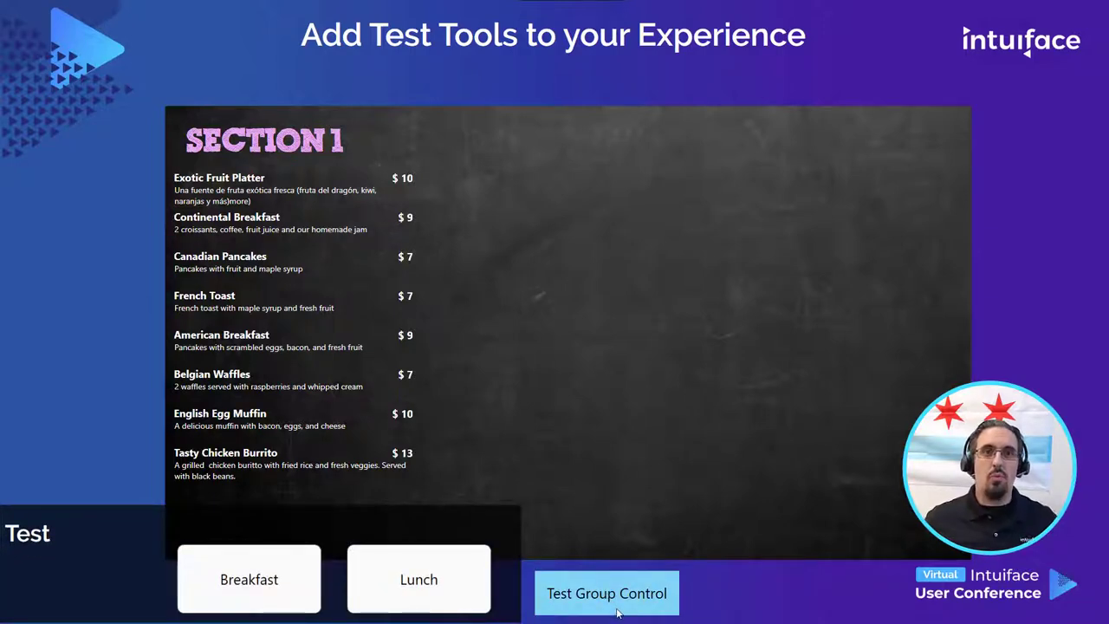
click(420, 585)
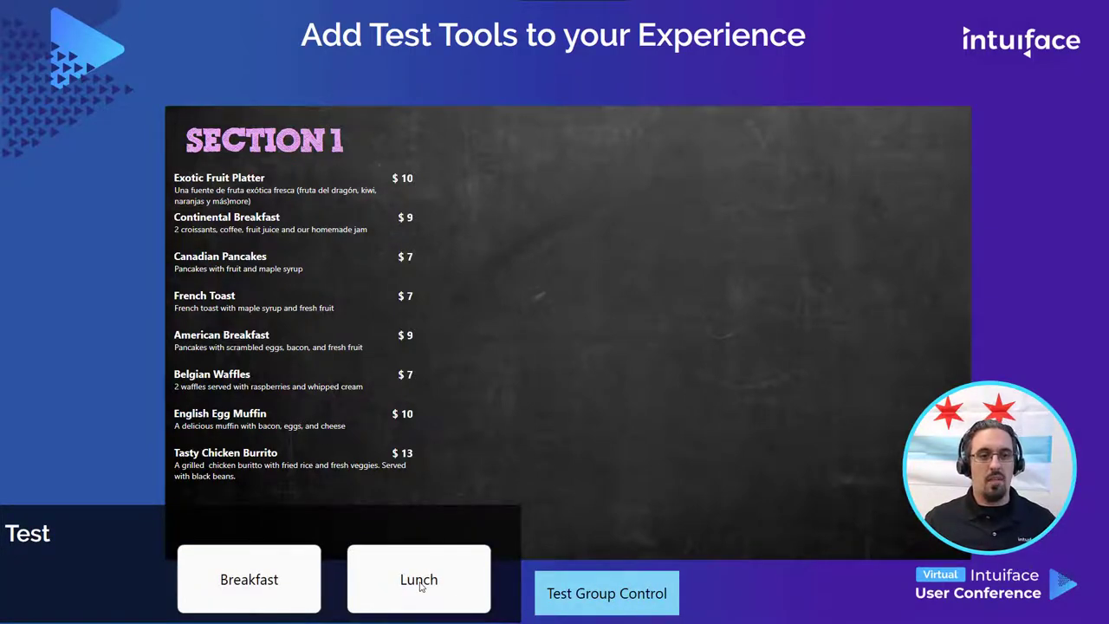
click(239, 603)
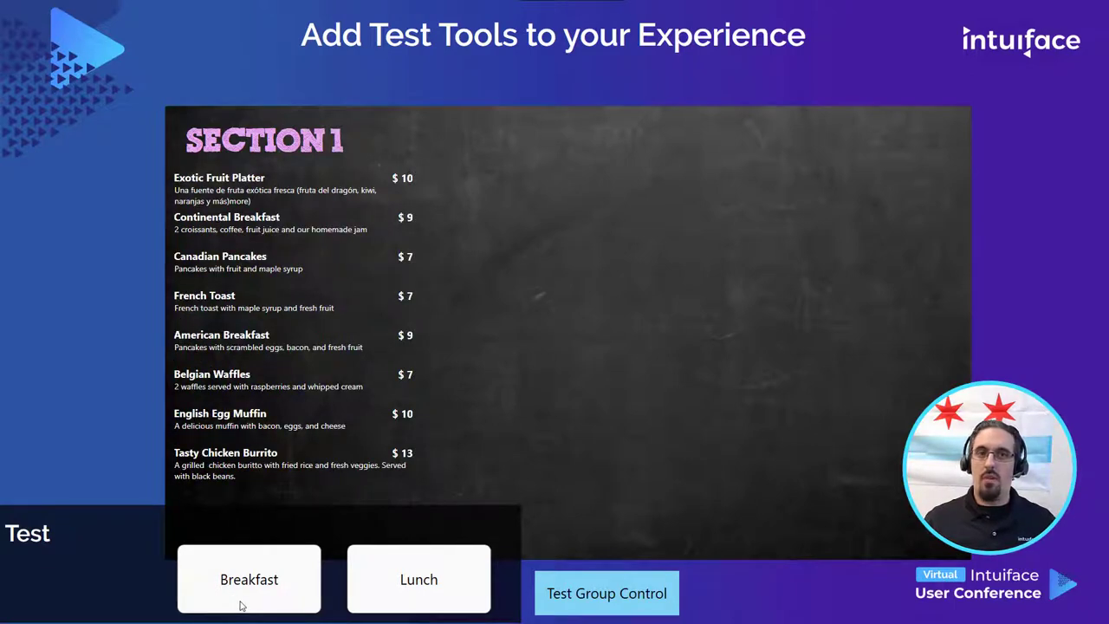
click(603, 610)
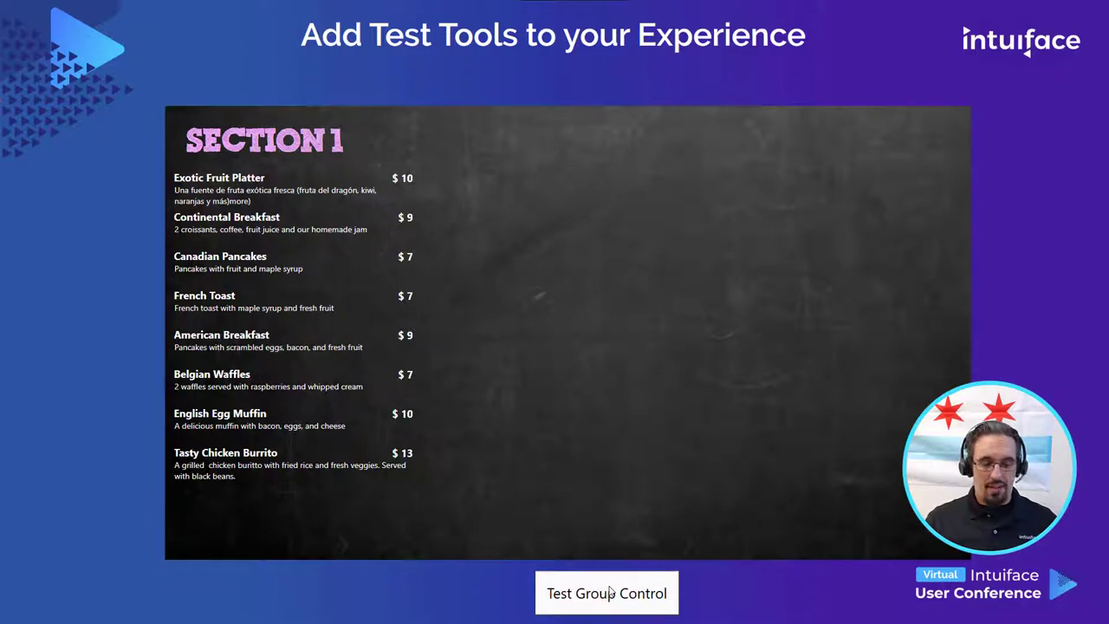
Toggle the test panel on and off twice more with Test Group Control, leaving it hidden.
click(611, 591)
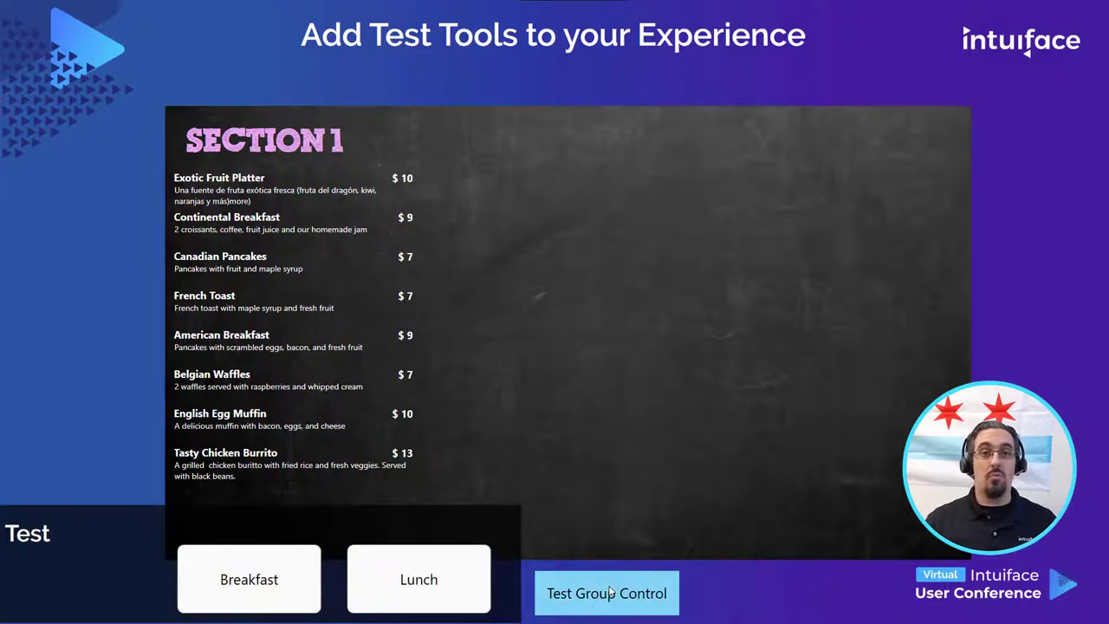
click(611, 592)
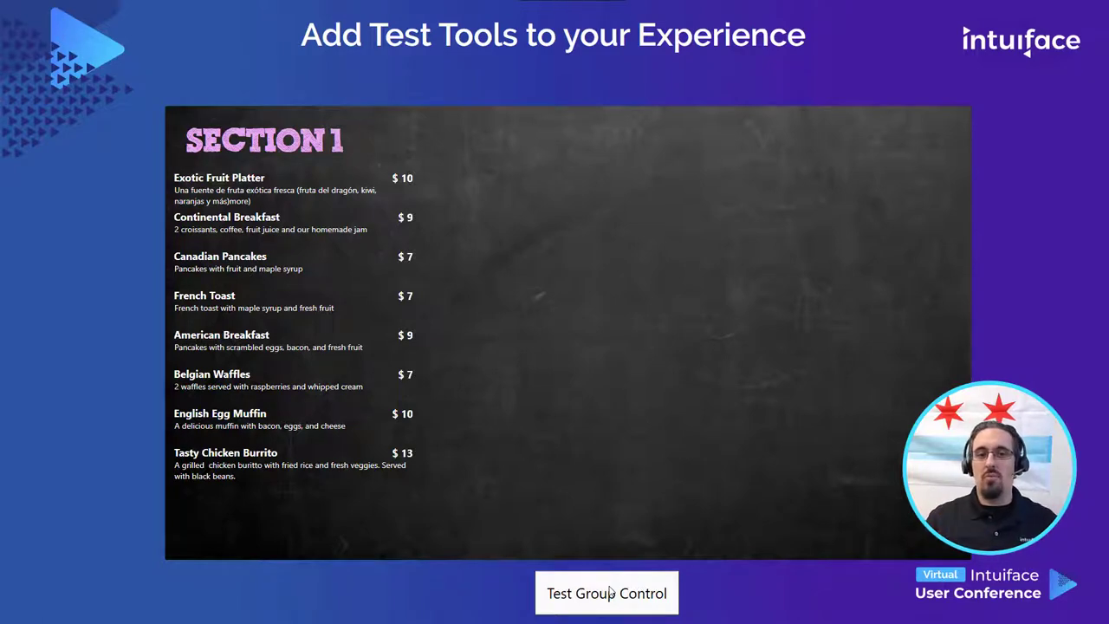
click(611, 591)
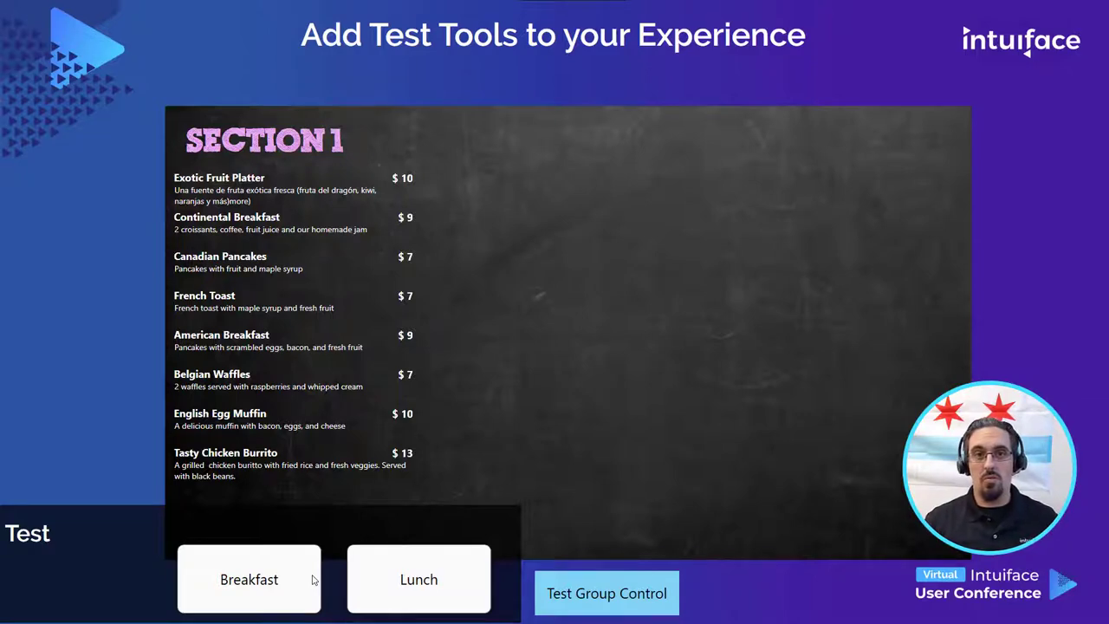
click(539, 579)
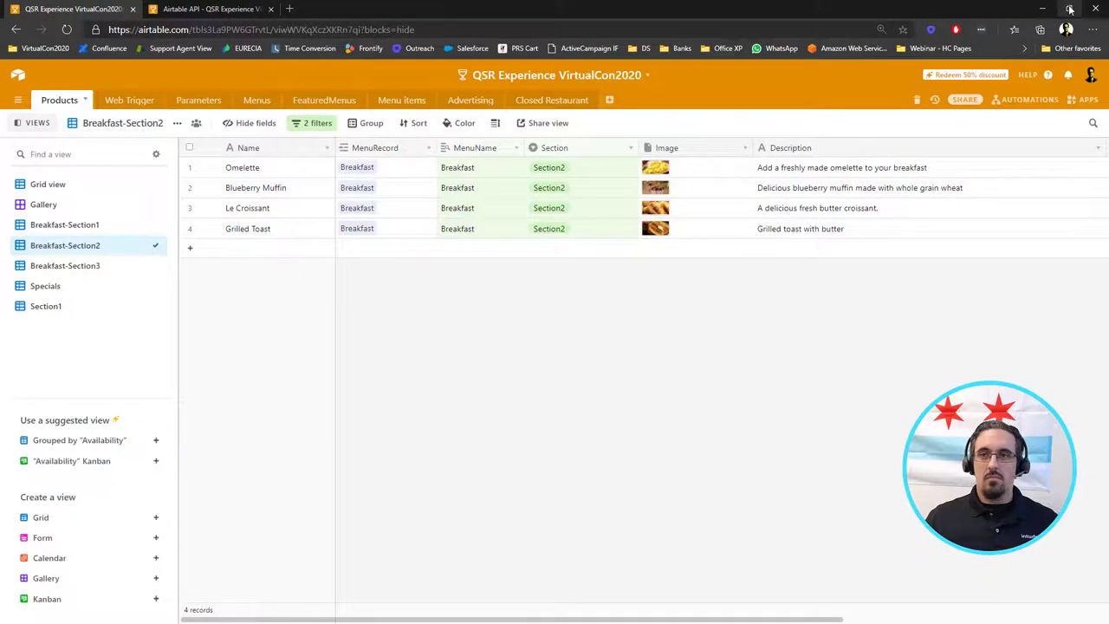
Shrink Edge beside the menu and show the Products table's Section1 view scrolled to Price.
click(1071, 9)
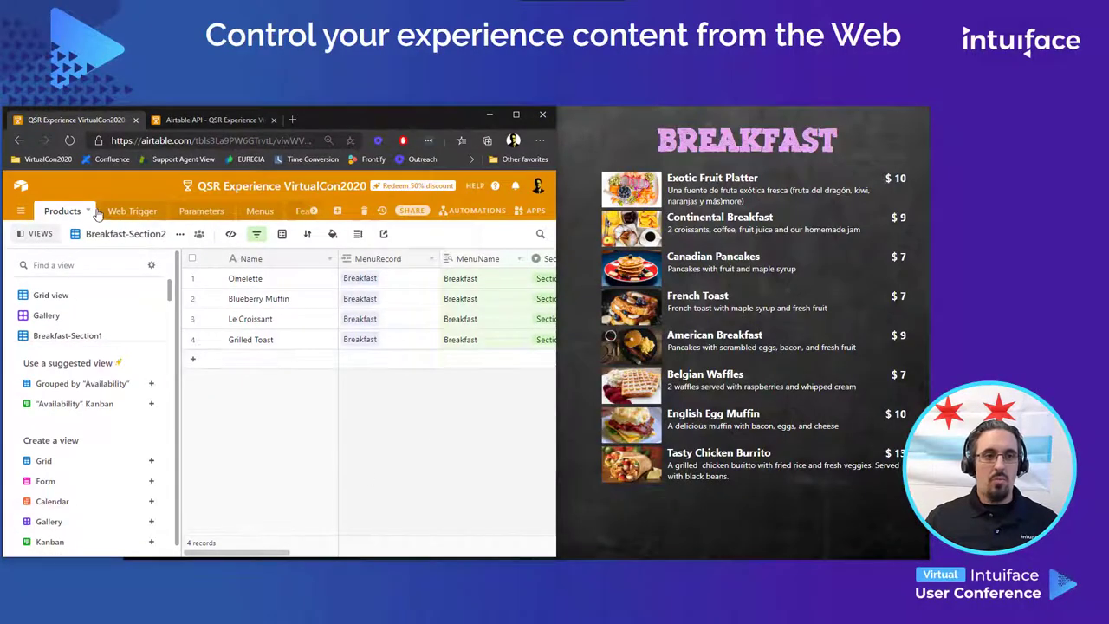
click(33, 234)
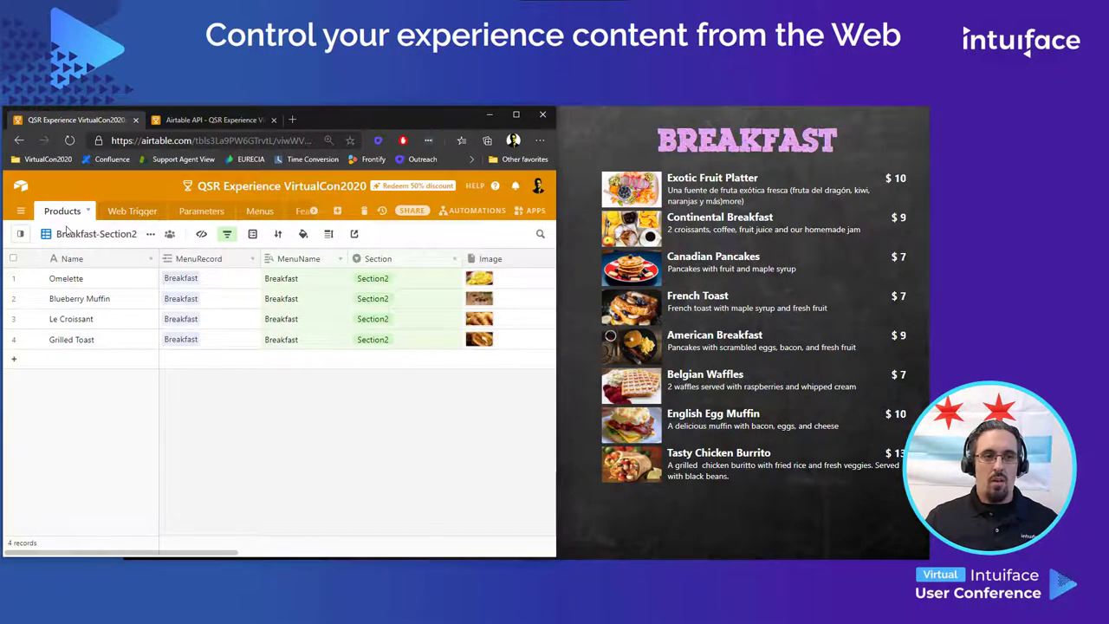
click(20, 234)
scroll(54, 336, down, 1)
scroll(53, 336, down, 3)
click(50, 323)
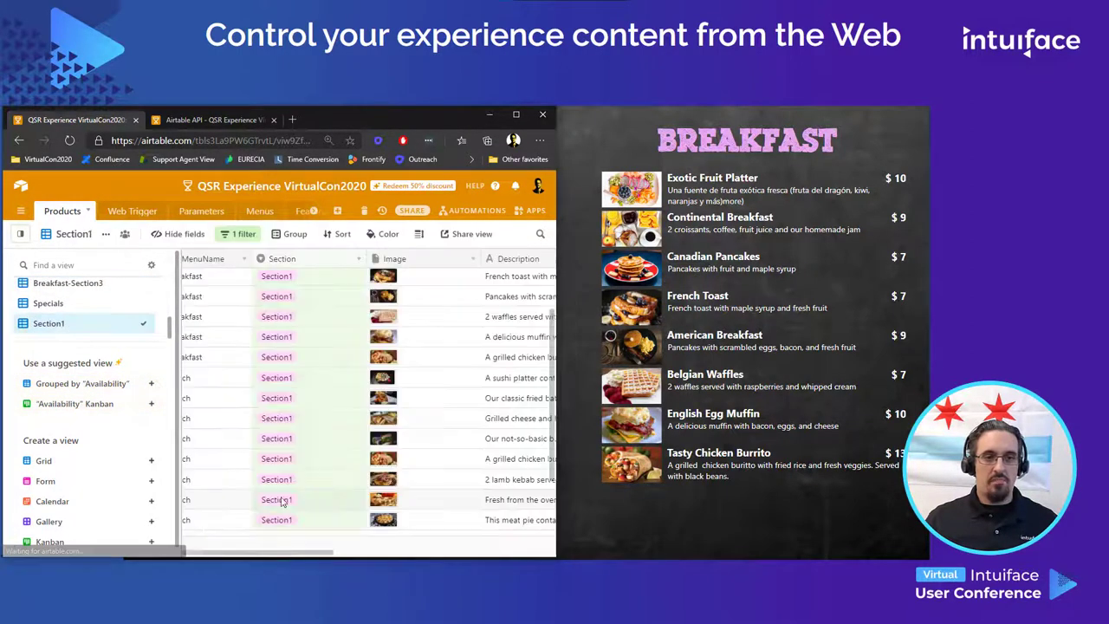
drag(239, 553, 404, 556)
scroll(312, 451, up, 2)
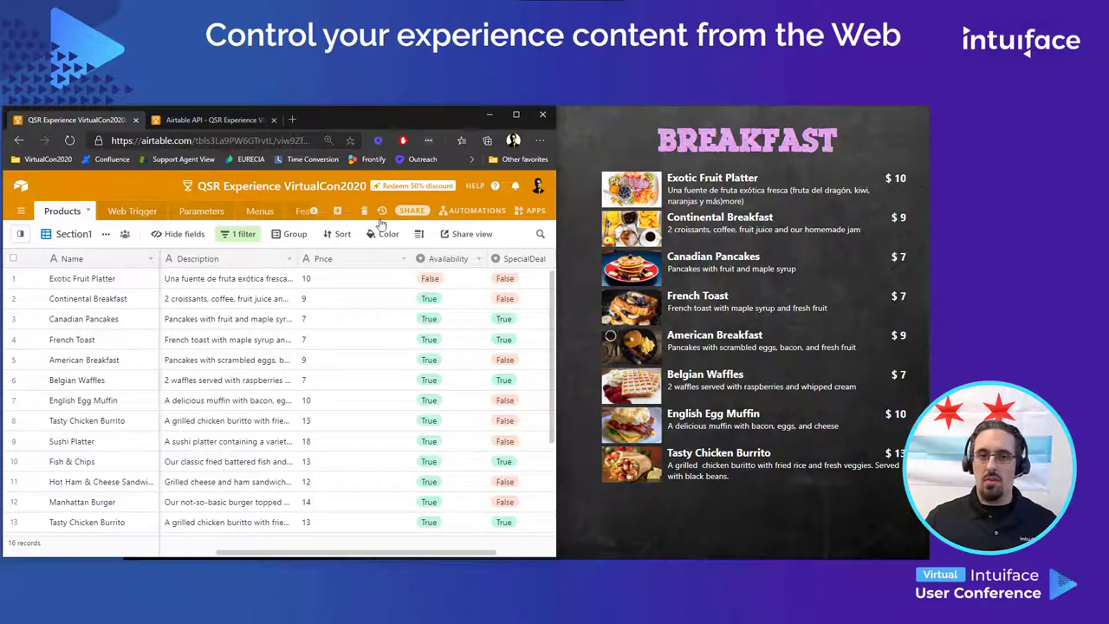
Edit row 1's Price cell so Exotic Fruit Platter costs 15 instead of 10.
click(321, 280)
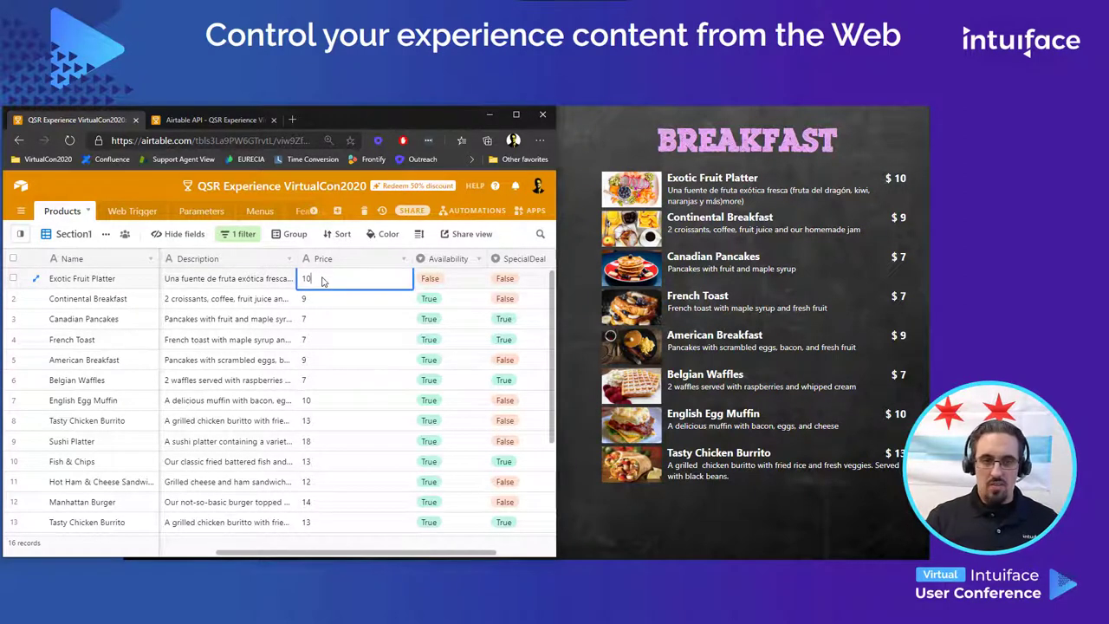
key(BackSpace)
text(5)
key(Return)
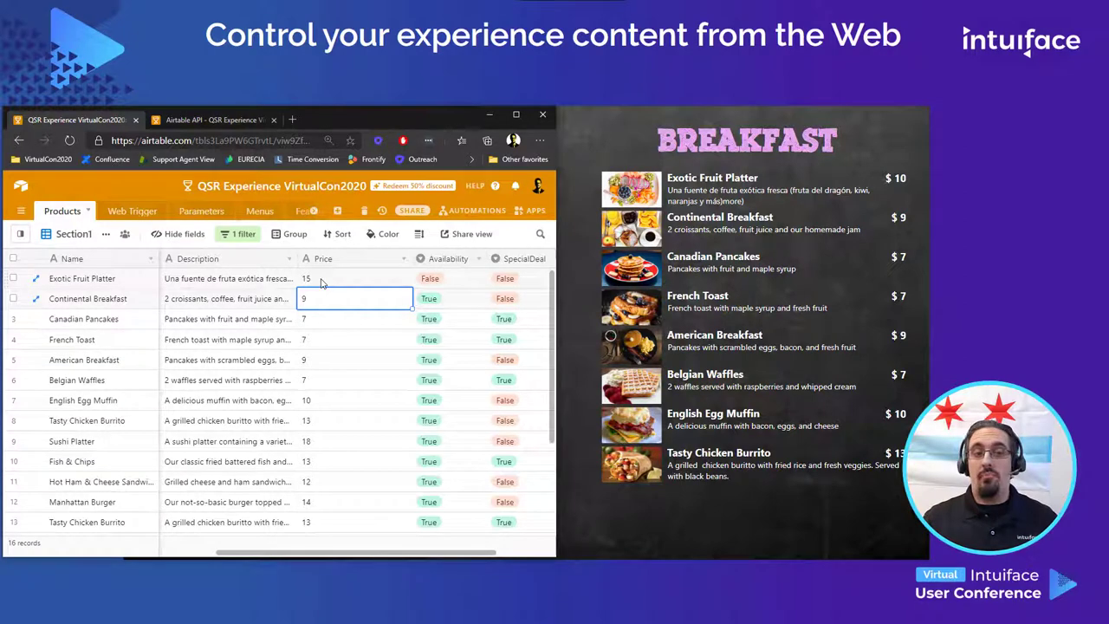
Open the Web Trigger table and save the Refresh Content button field with its Open URL formula.
click(130, 212)
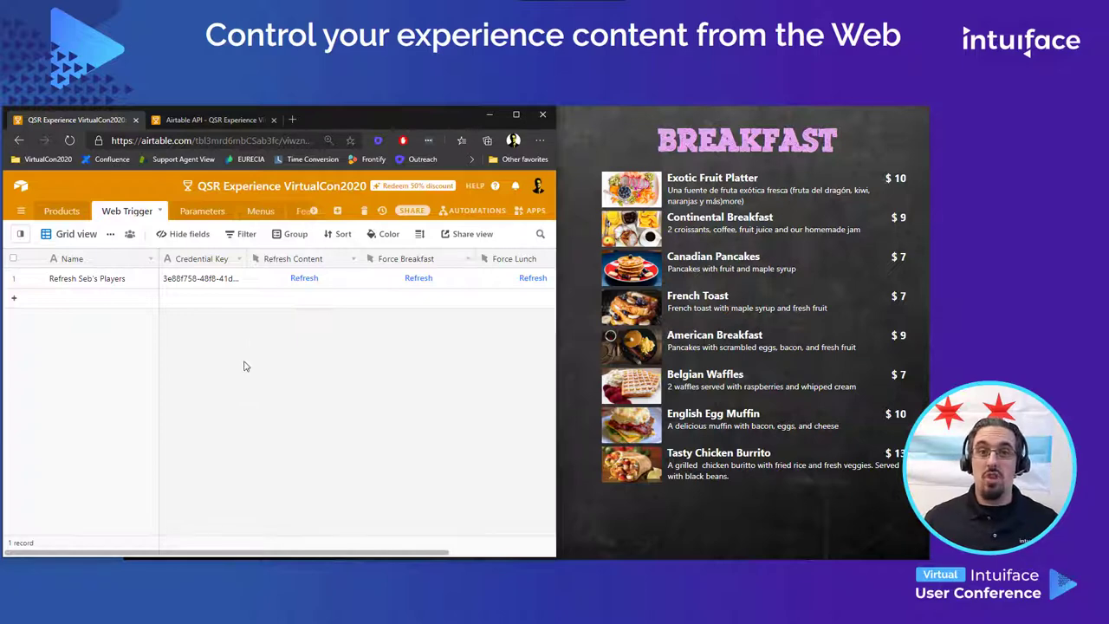
double_click(293, 258)
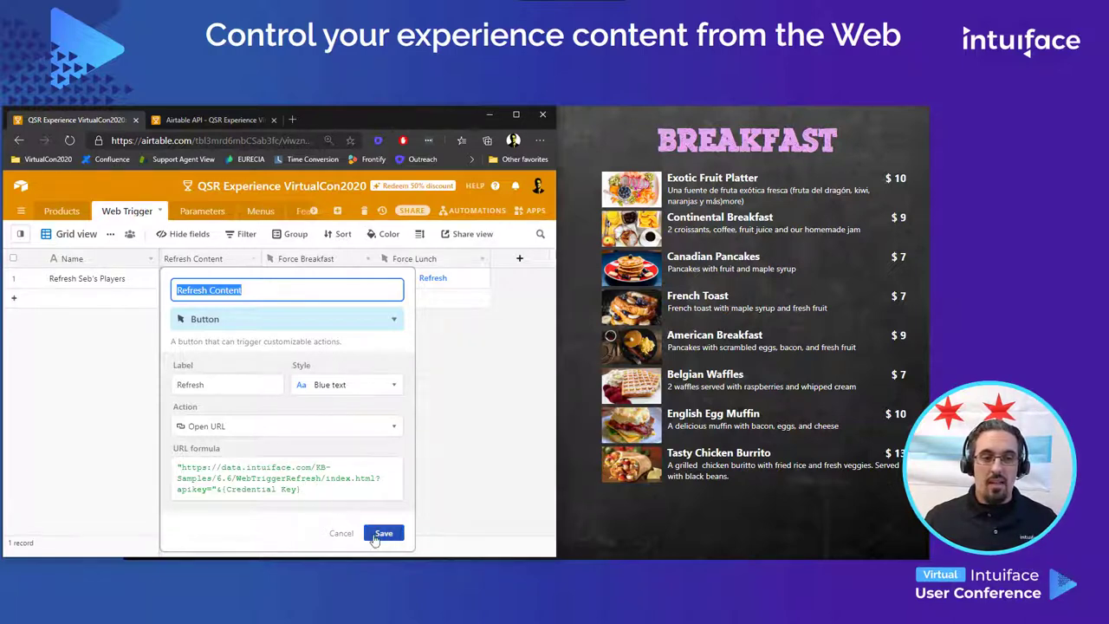
click(378, 534)
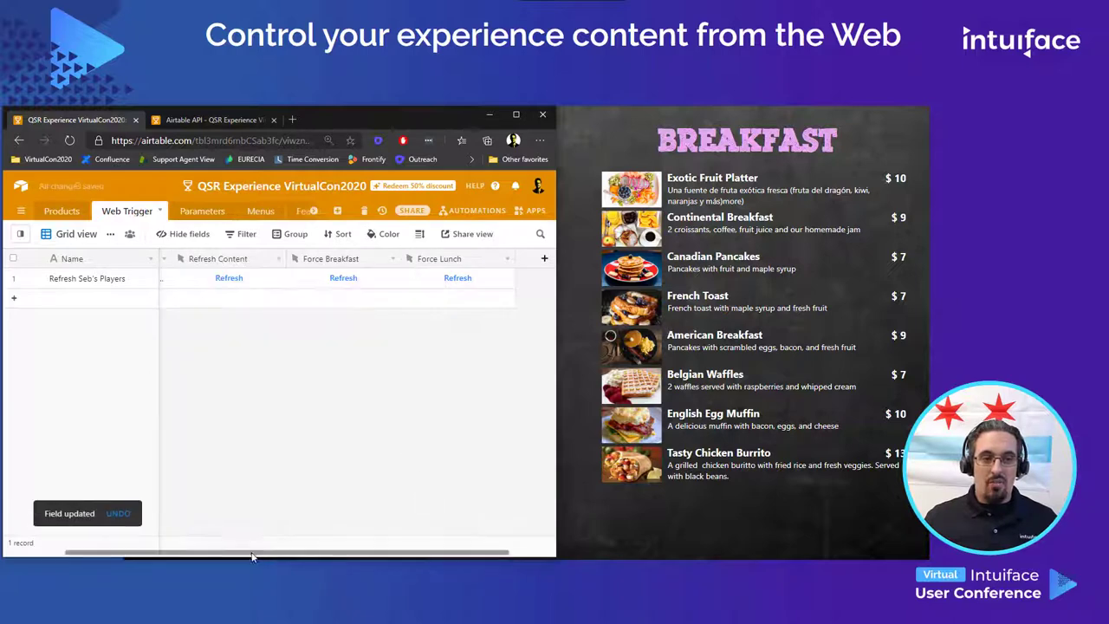
drag(247, 552, 147, 555)
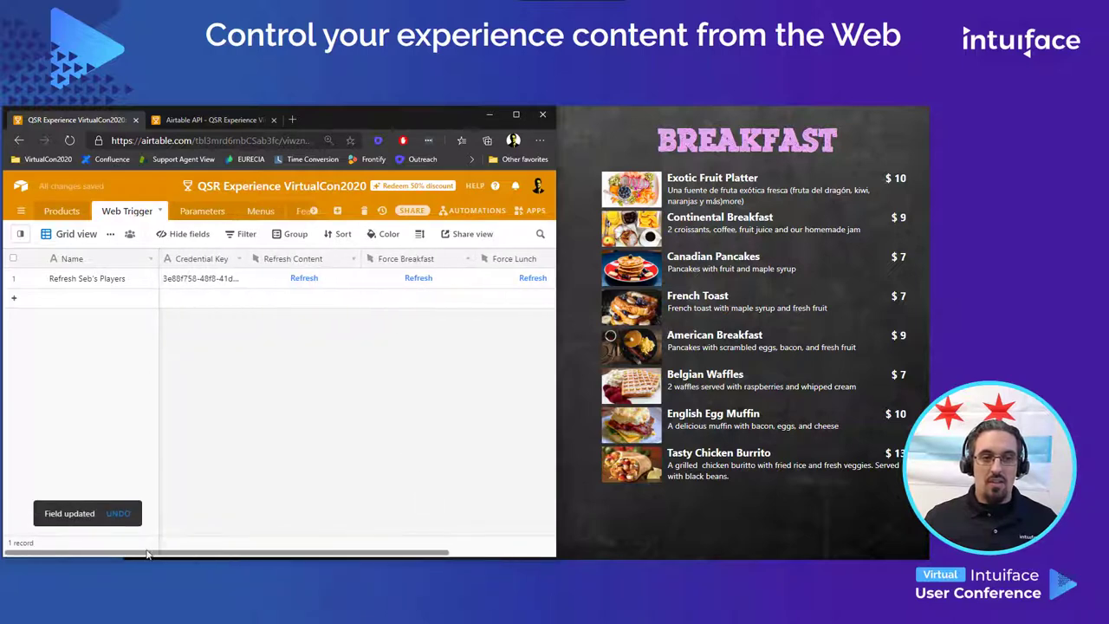
Press Refresh under Refresh Content to push the $15 price to the live menu, then return to Airtable.
click(304, 280)
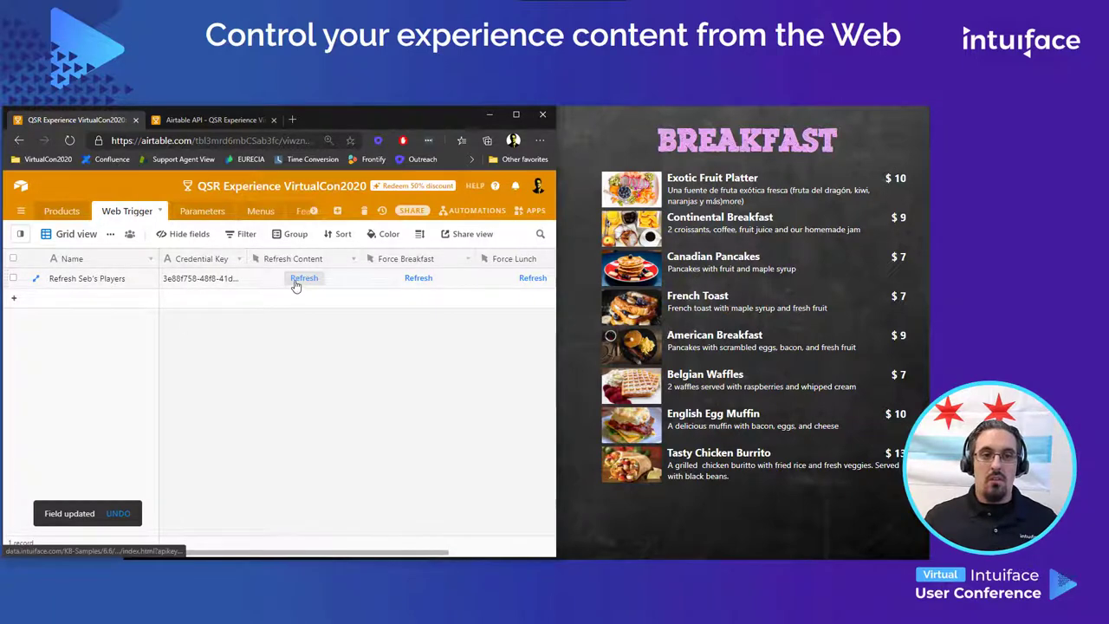
click(298, 280)
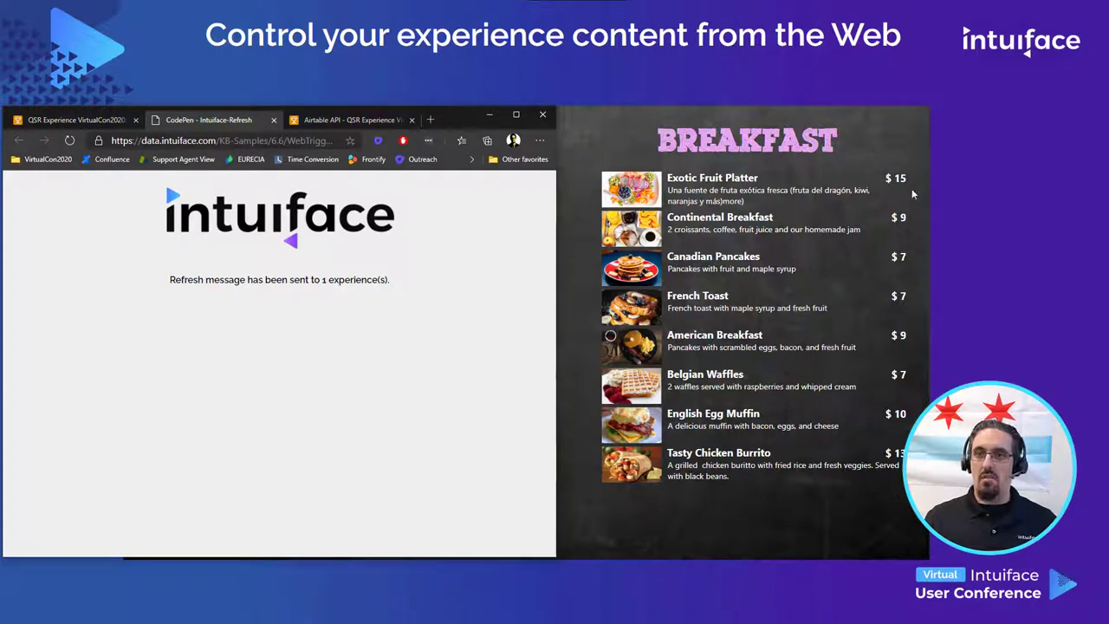
click(76, 122)
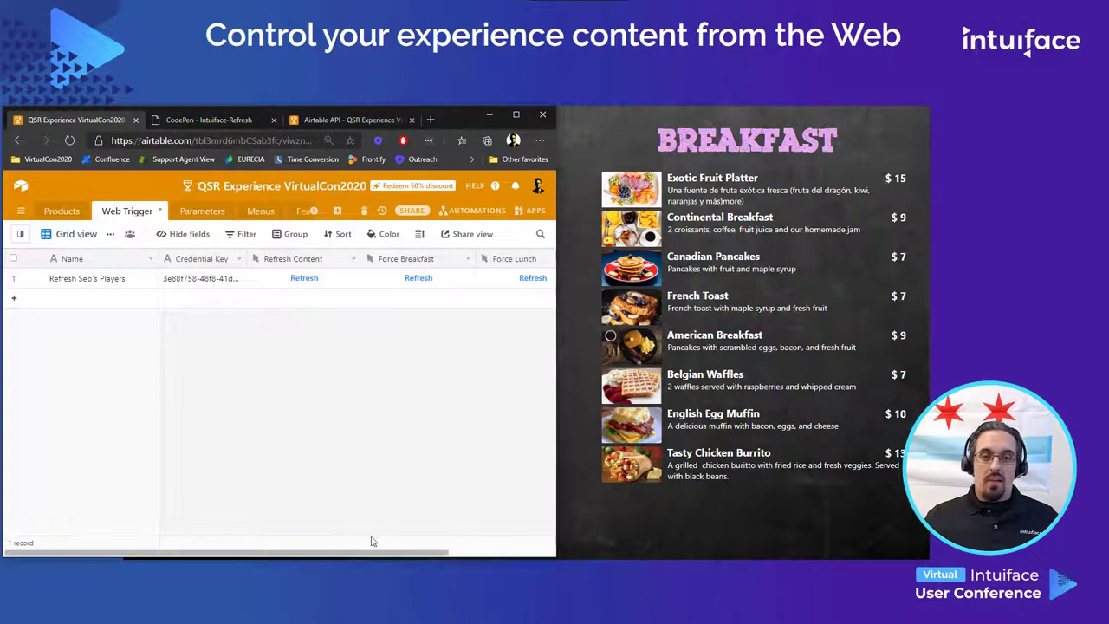
Use the Force Lunch and then Force Breakfast Refresh buttons to switch the live menu.
scroll(373, 547, right, 3)
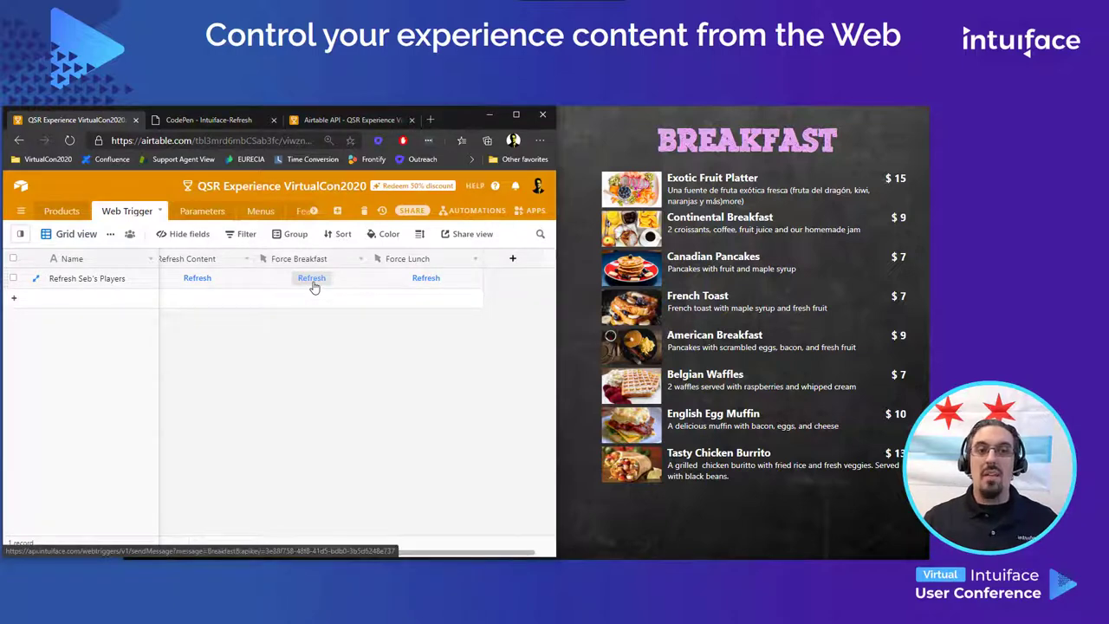
click(427, 280)
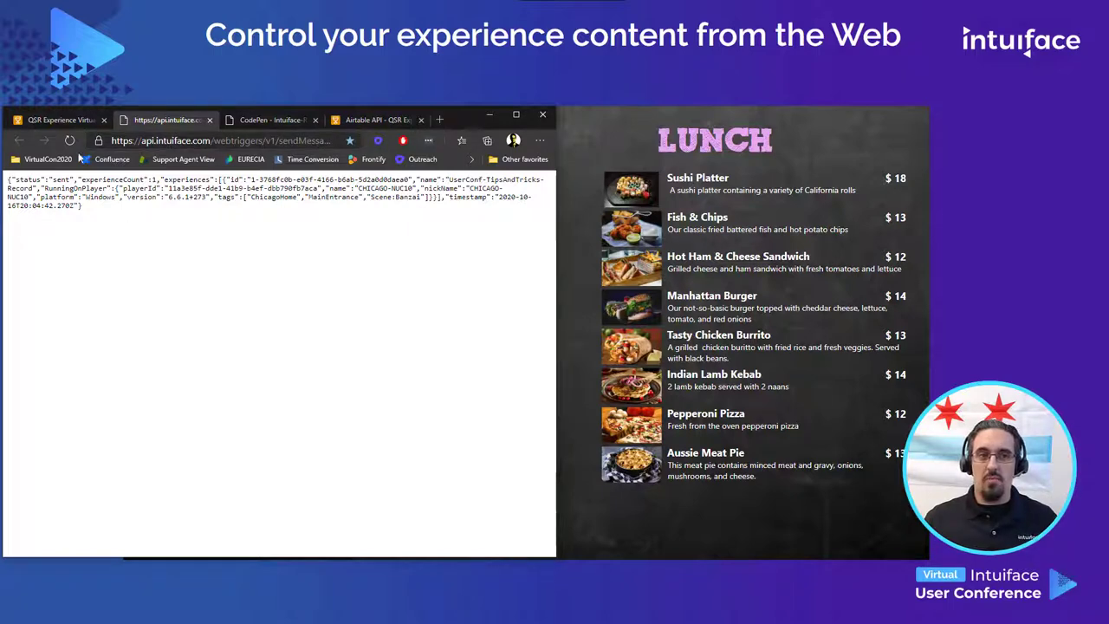
click(77, 120)
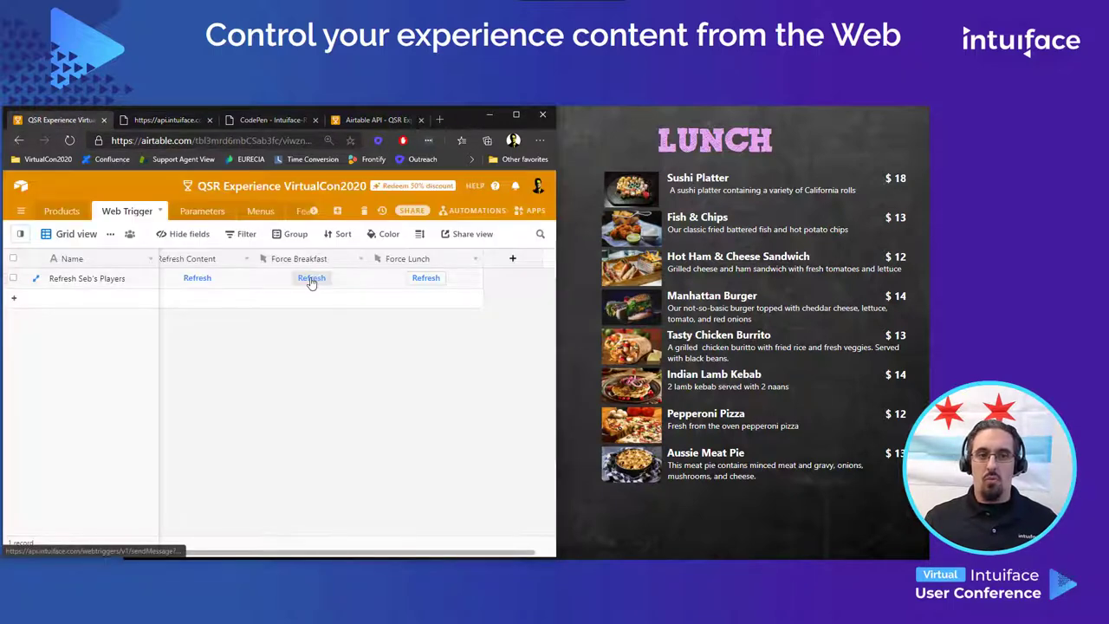
click(312, 280)
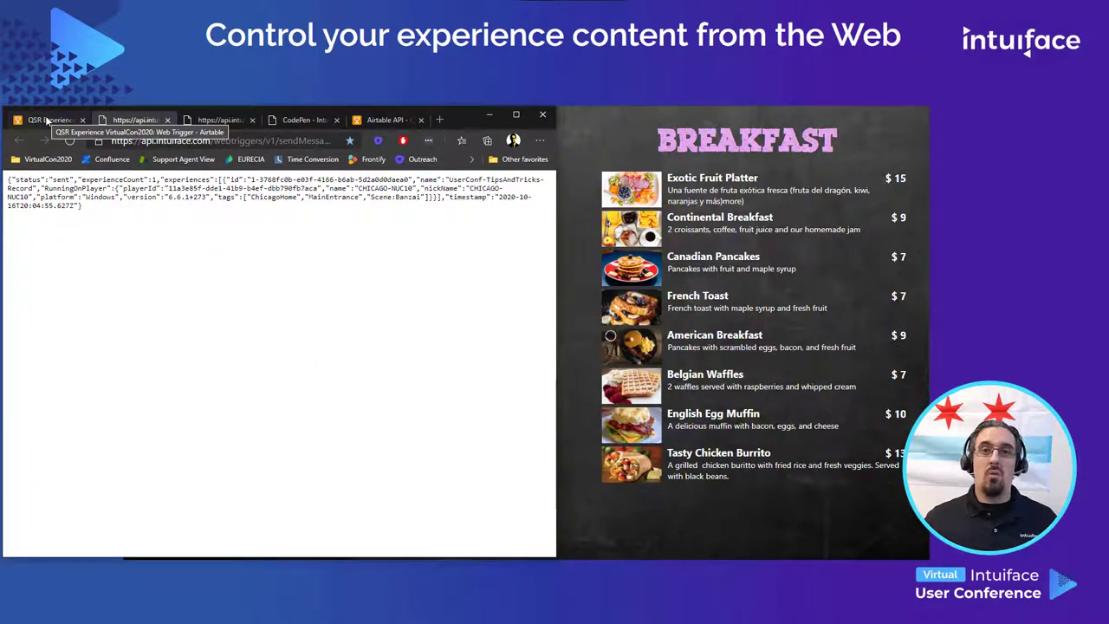
click(47, 121)
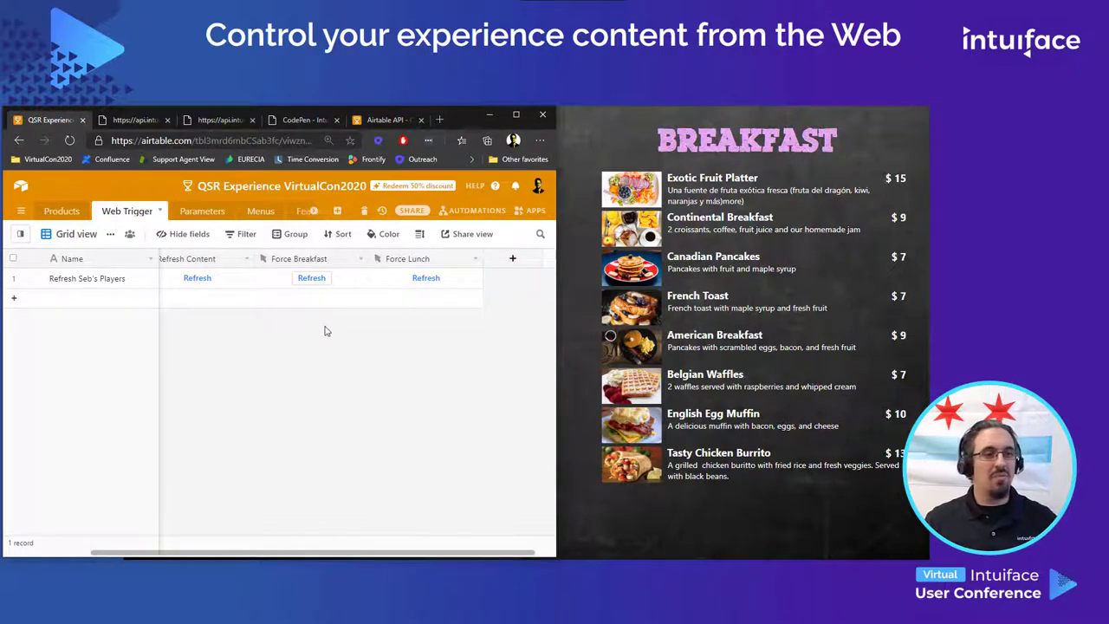
Trigger the Lunch, then the Breakfast menu from the VirtualCon2020 favorites bookmarks.
click(48, 158)
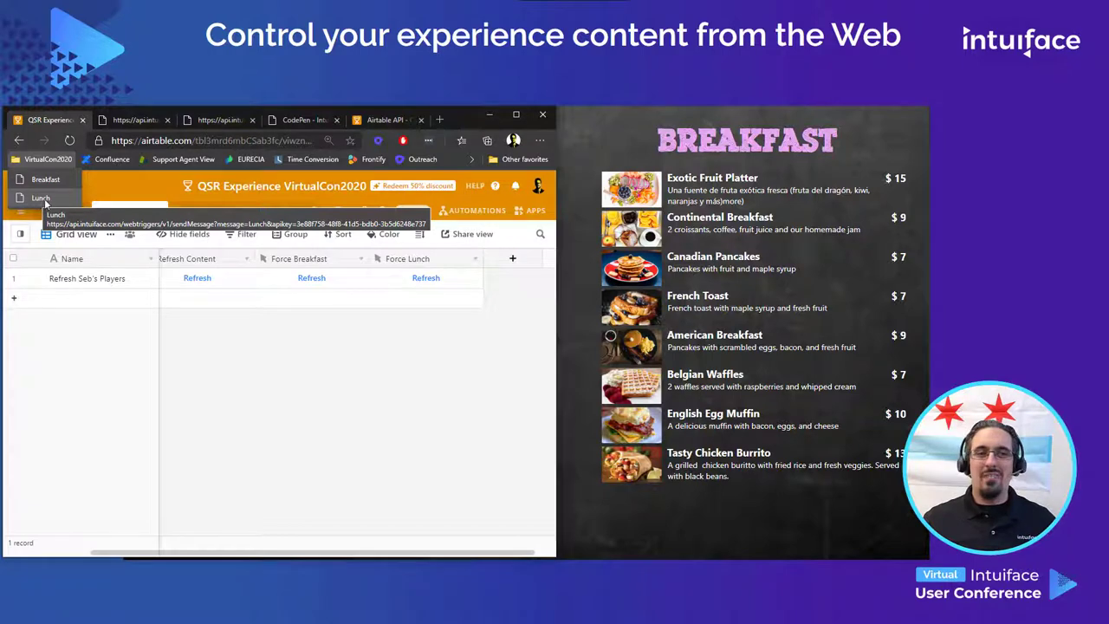
click(42, 199)
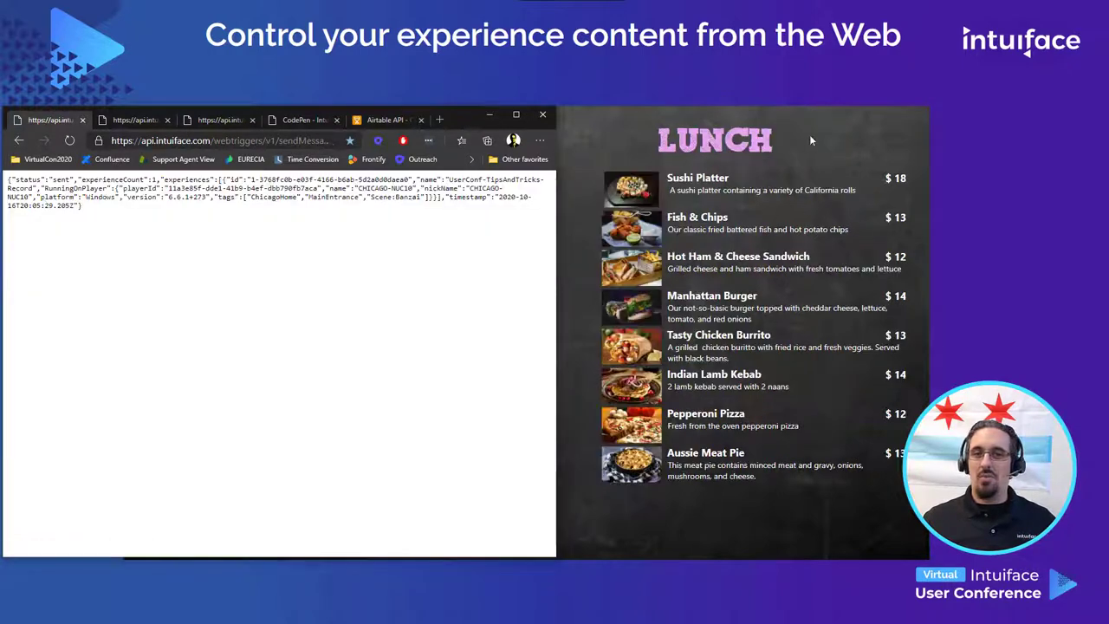
click(47, 159)
click(43, 180)
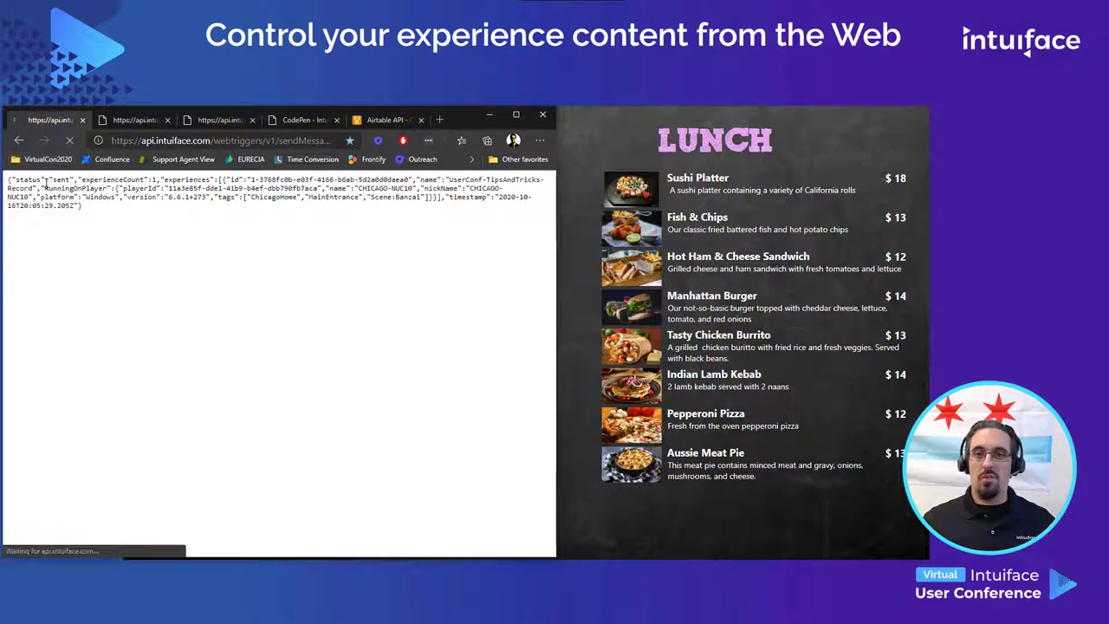